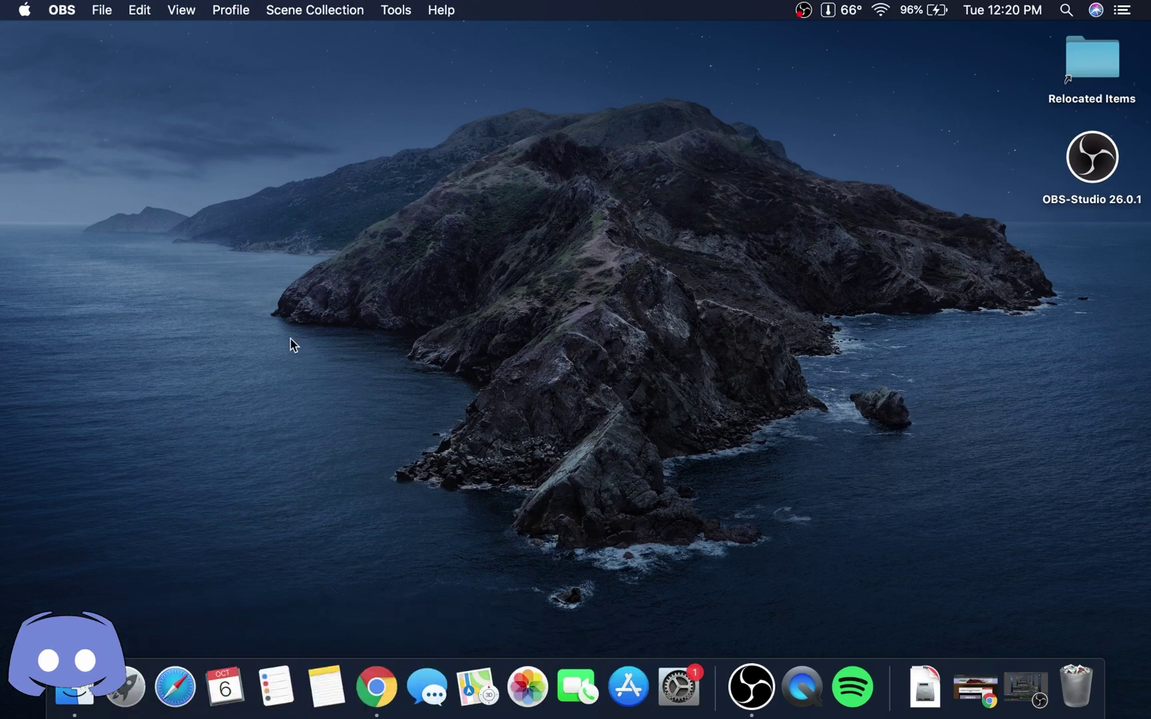
- Bring Chrome forward and scroll the Greenfield page to the DOWNLOAD : GREENFIELD V0.5.3 button
{"action": "left_click", "coordinate": [377, 687]}
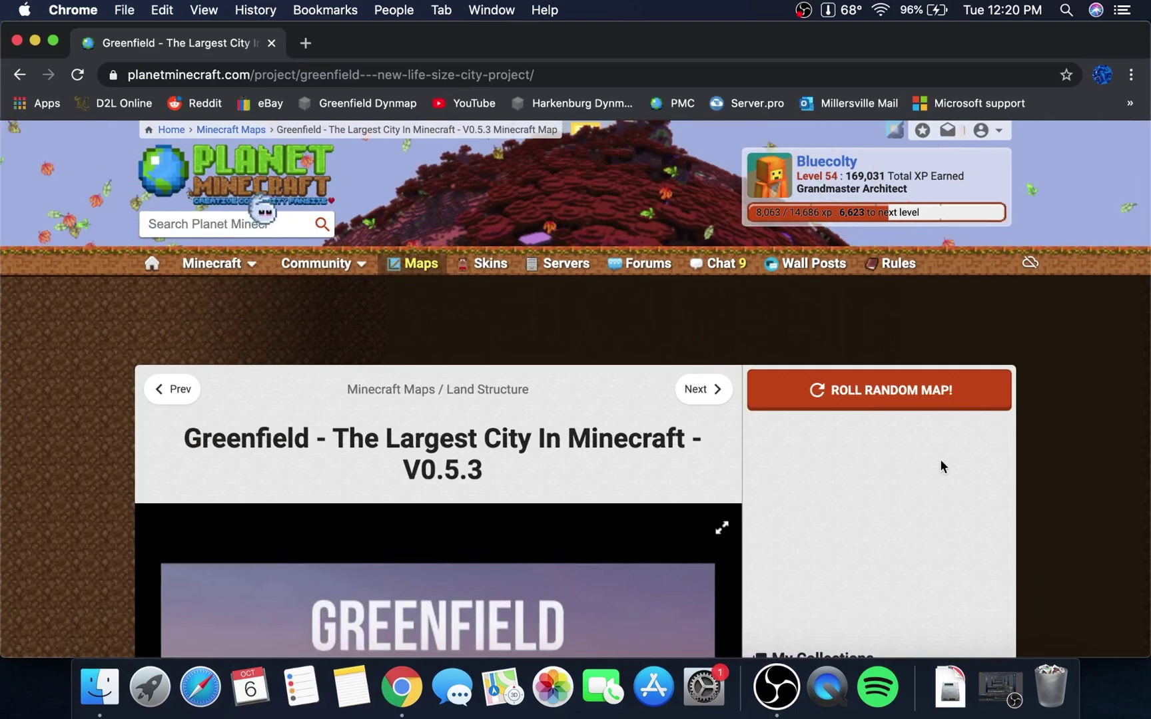
{"action": "scroll", "coordinate": [908, 501], "scroll_direction": "up", "scroll_amount": 1}
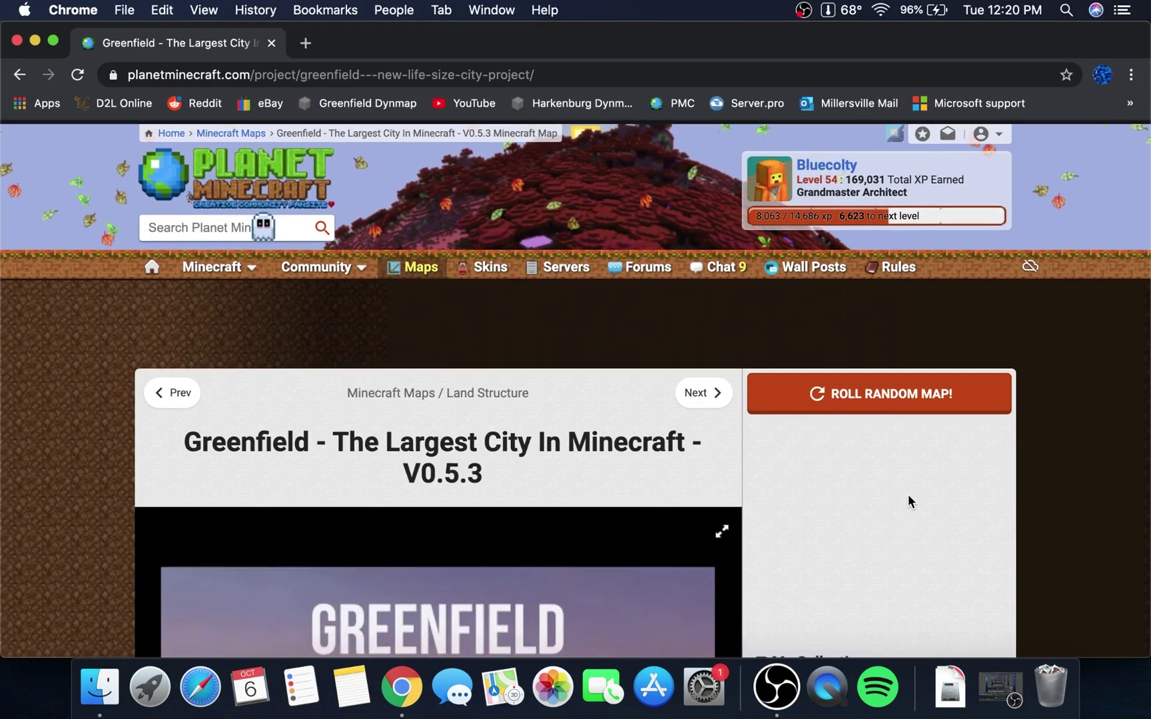
{"action": "scroll", "coordinate": [909, 500], "scroll_direction": "down", "scroll_amount": 6}
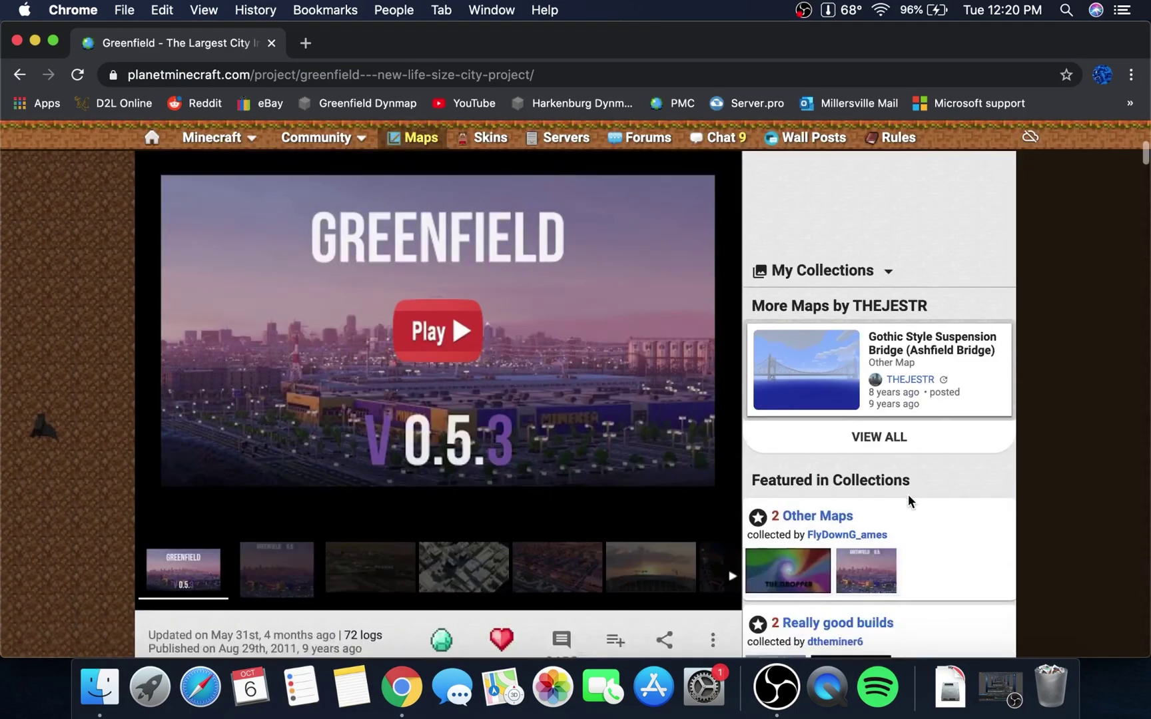
{"action": "scroll", "coordinate": [908, 500], "scroll_direction": "down", "scroll_amount": 6}
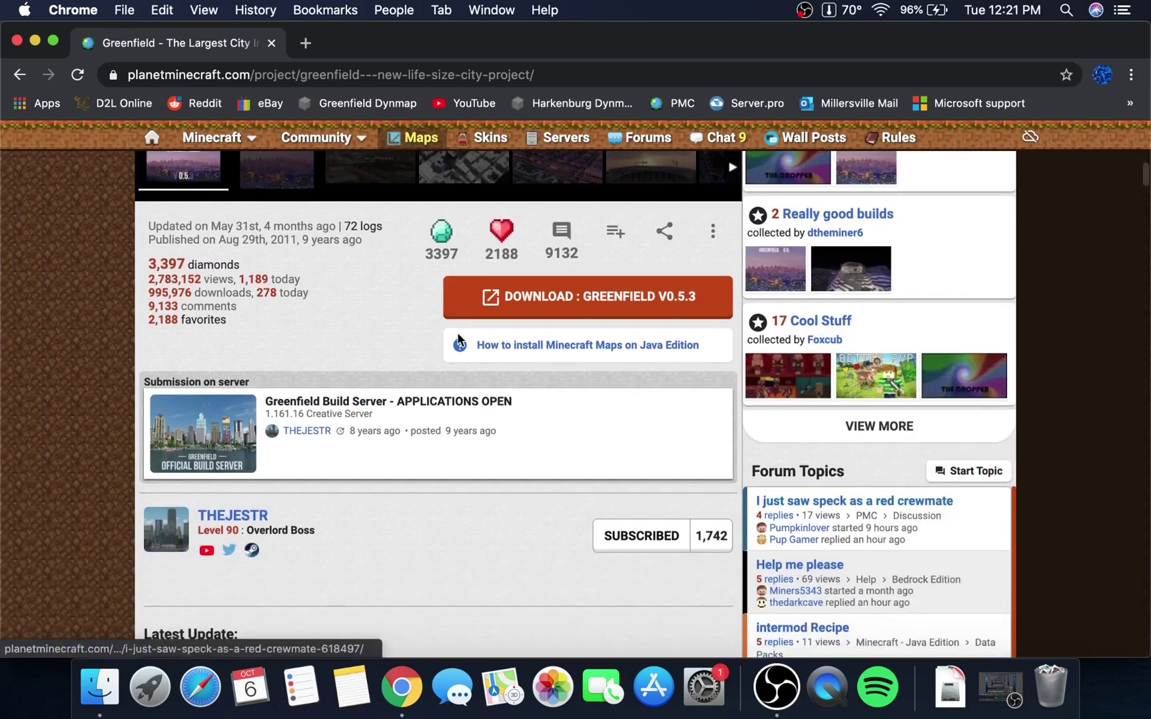
{"action": "scroll", "coordinate": [432, 337], "scroll_direction": "down", "scroll_amount": 11}
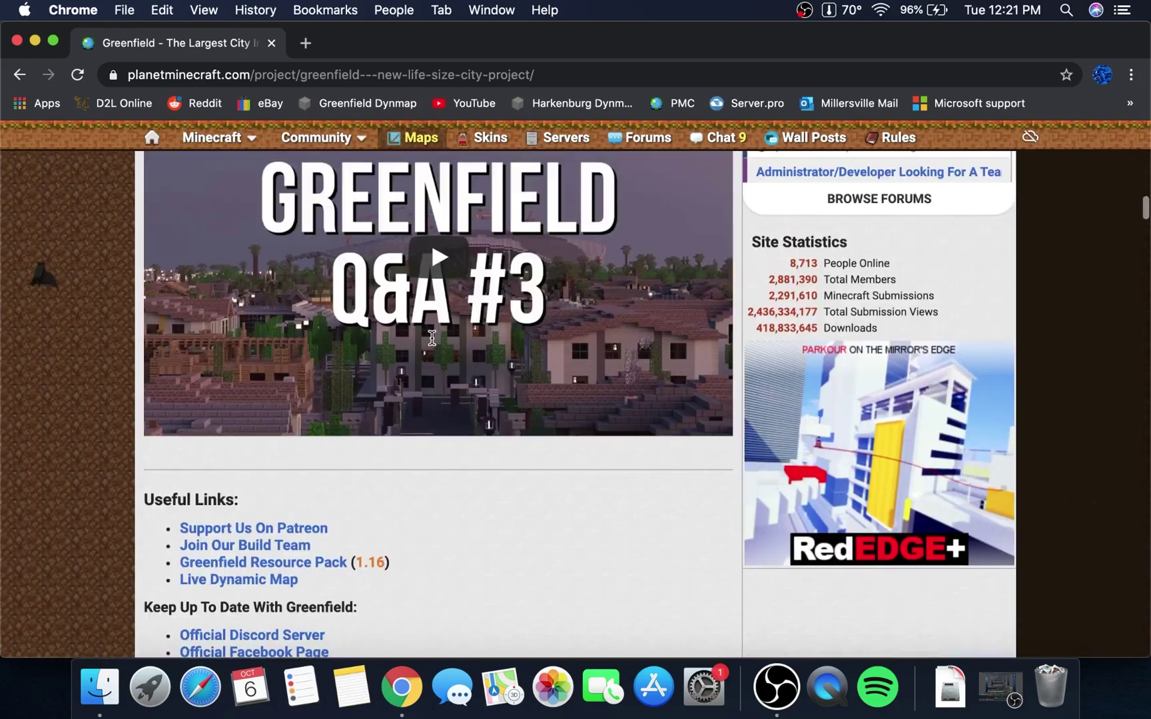
{"action": "scroll", "coordinate": [431, 337], "scroll_direction": "up", "scroll_amount": 5}
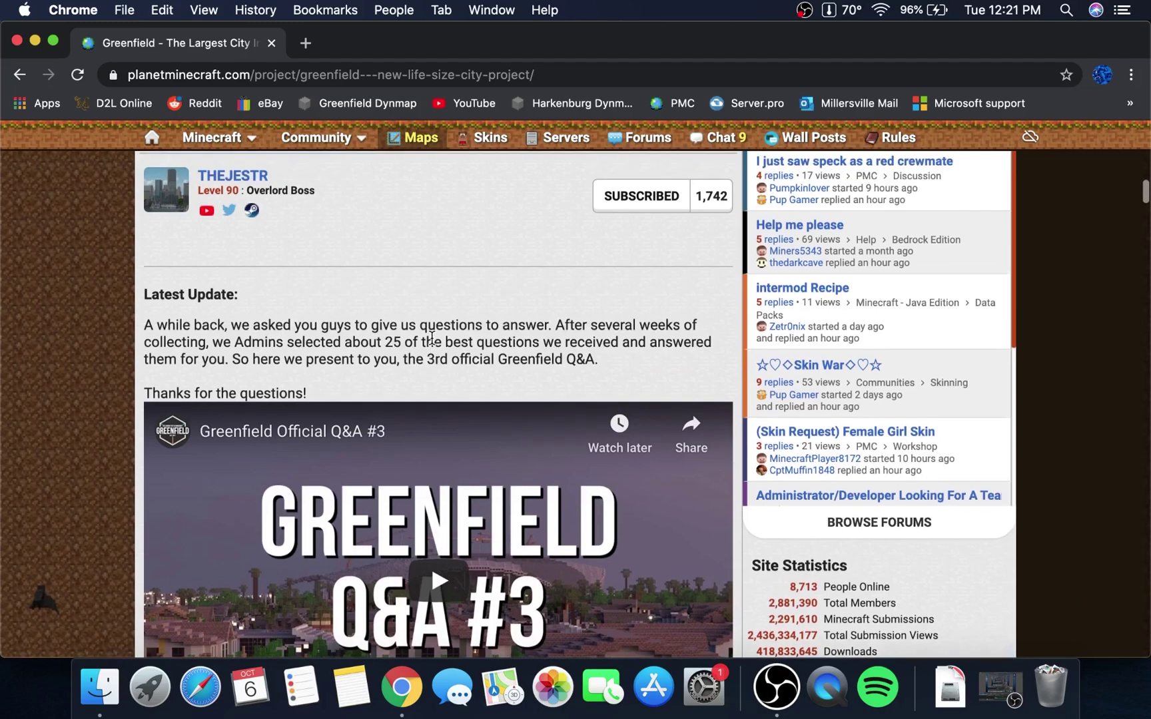
{"action": "scroll", "coordinate": [432, 337], "scroll_direction": "up", "scroll_amount": 5}
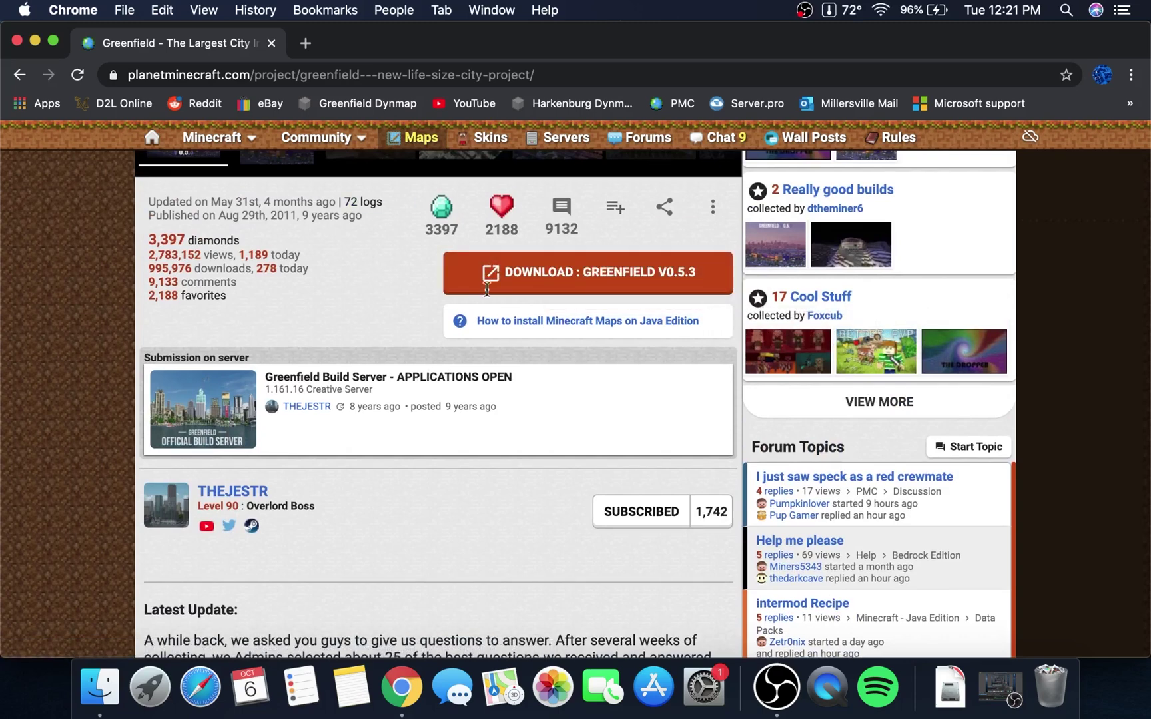
- Start the Greenfield V0.5.3 download, dismiss the leave-site notice and view the MediaFire tab
{"action": "left_click", "coordinate": [699, 285]}
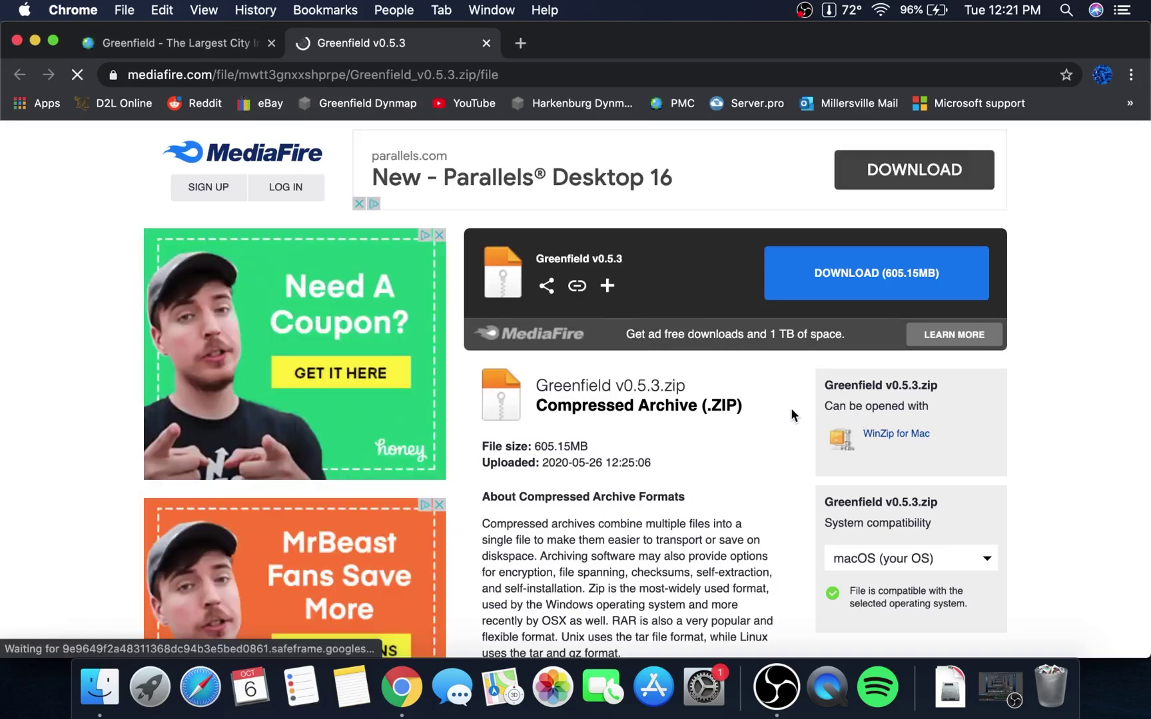
{"action": "left_click", "coordinate": [177, 46]}
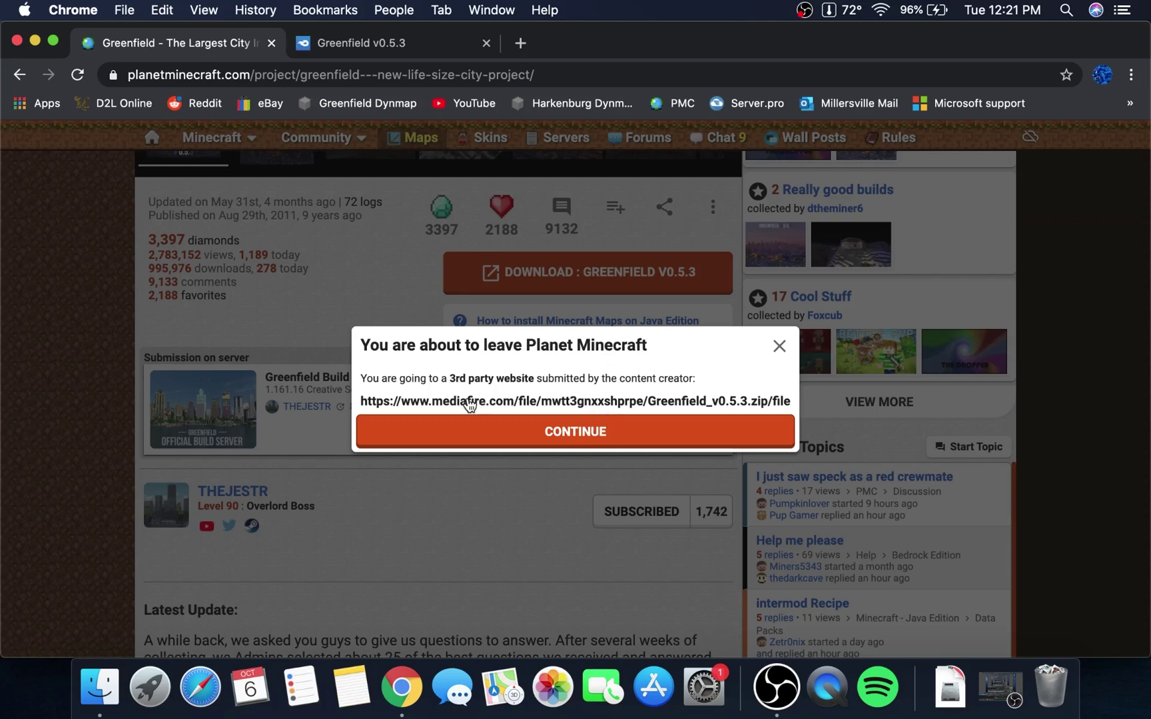
{"action": "left_click", "coordinate": [779, 345]}
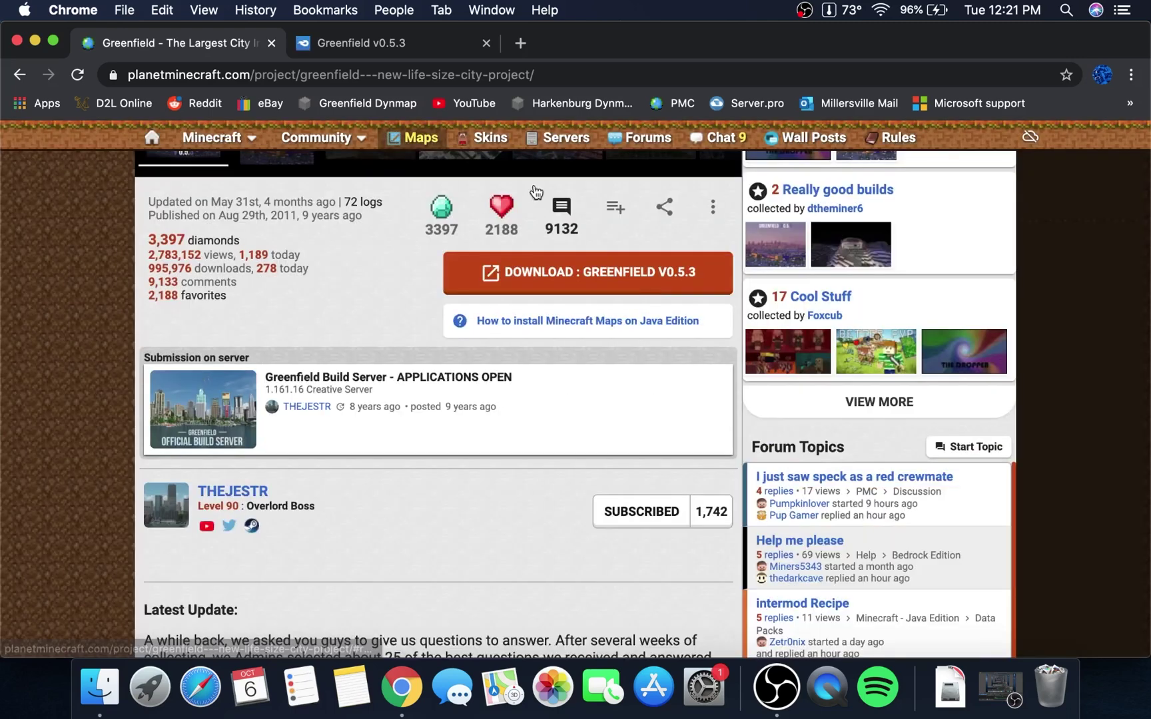
{"action": "left_click", "coordinate": [386, 46]}
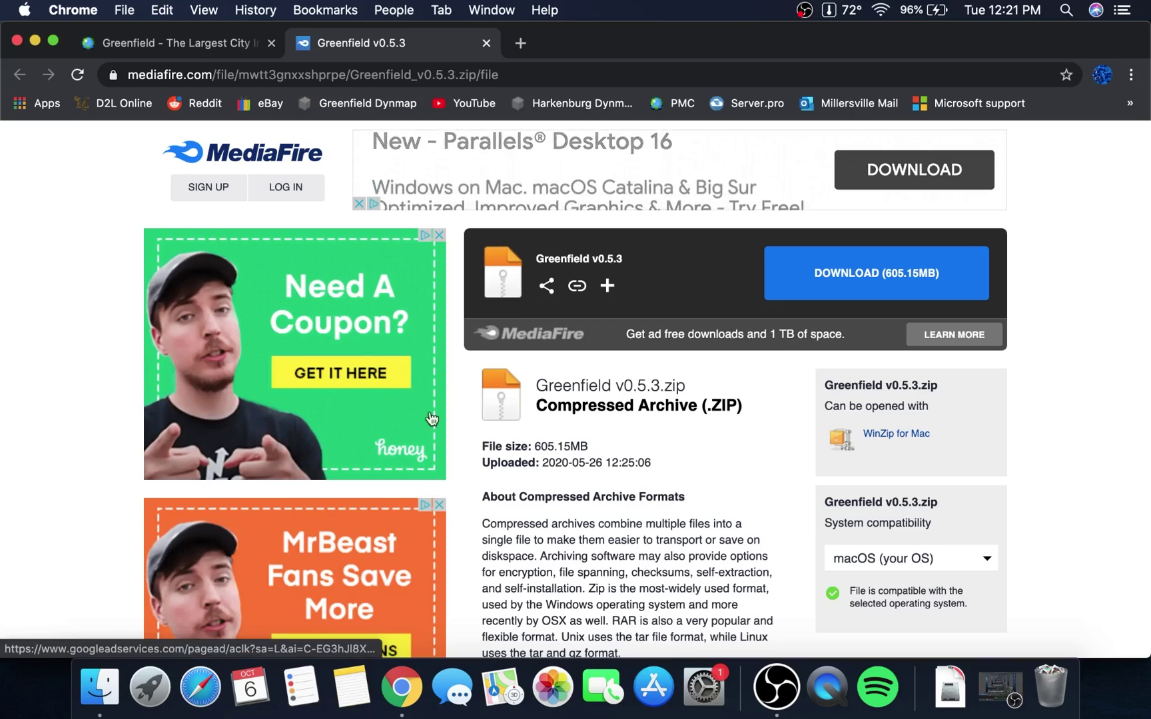
{"action": "scroll", "coordinate": [780, 536], "scroll_direction": "down", "scroll_amount": 5}
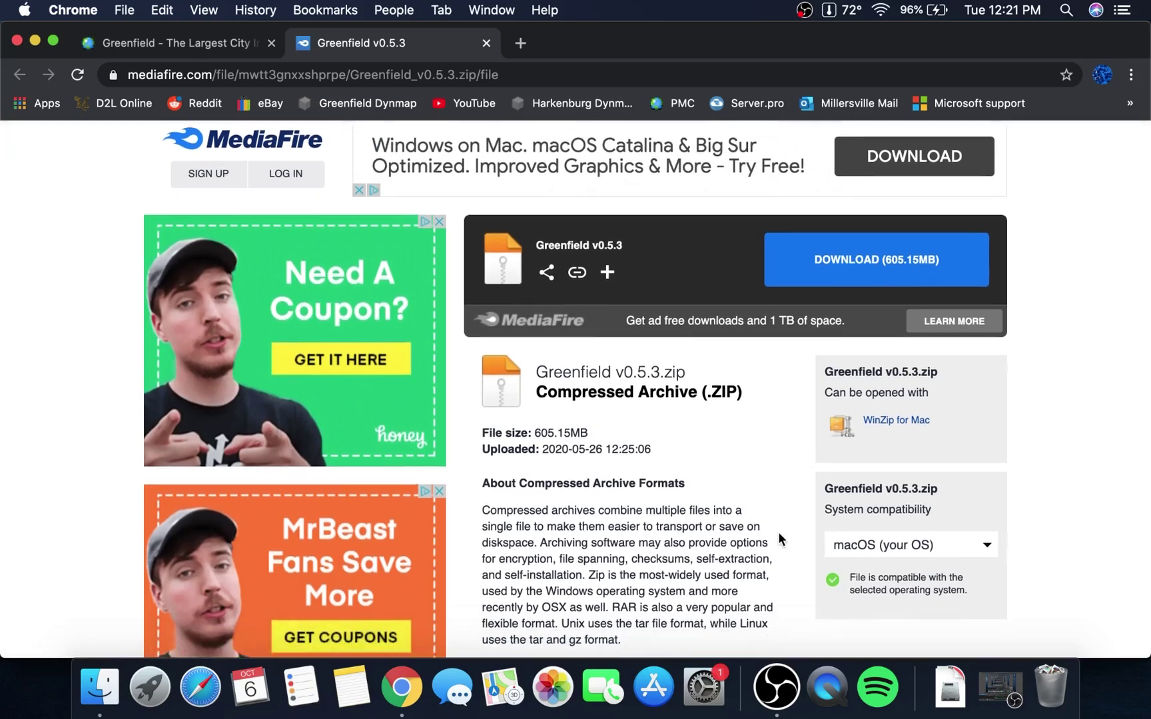
{"action": "scroll", "coordinate": [777, 536], "scroll_direction": "down", "scroll_amount": 8}
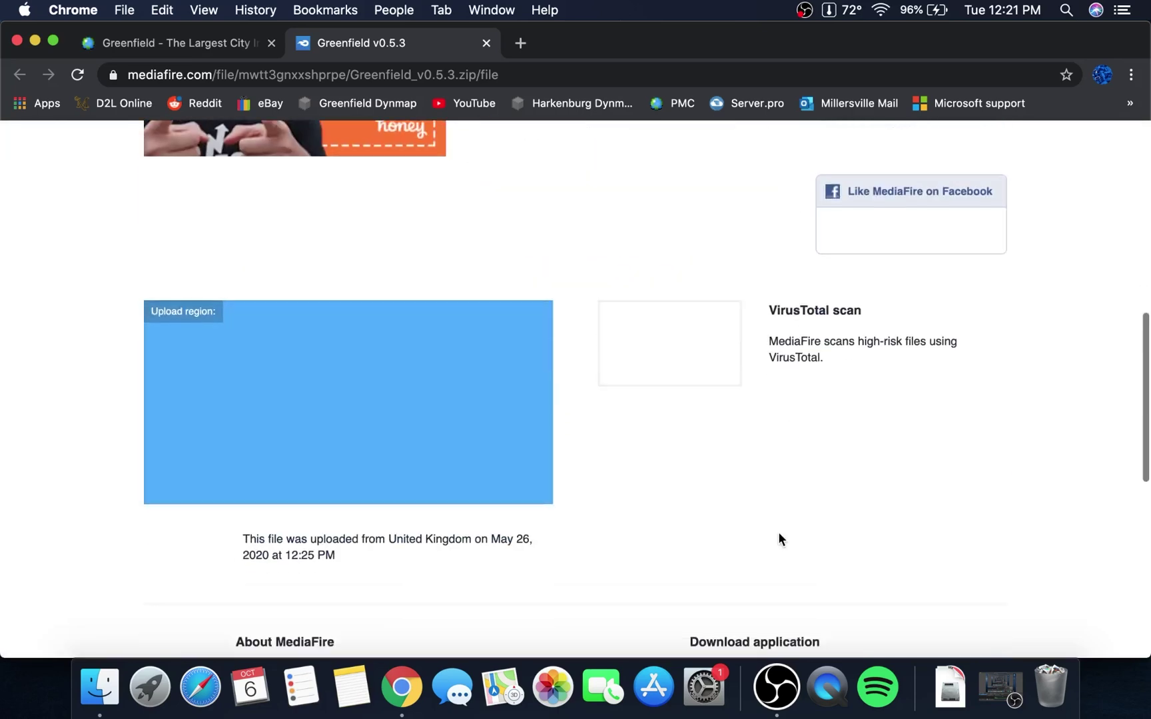
{"action": "scroll", "coordinate": [747, 430], "scroll_direction": "up", "scroll_amount": 9}
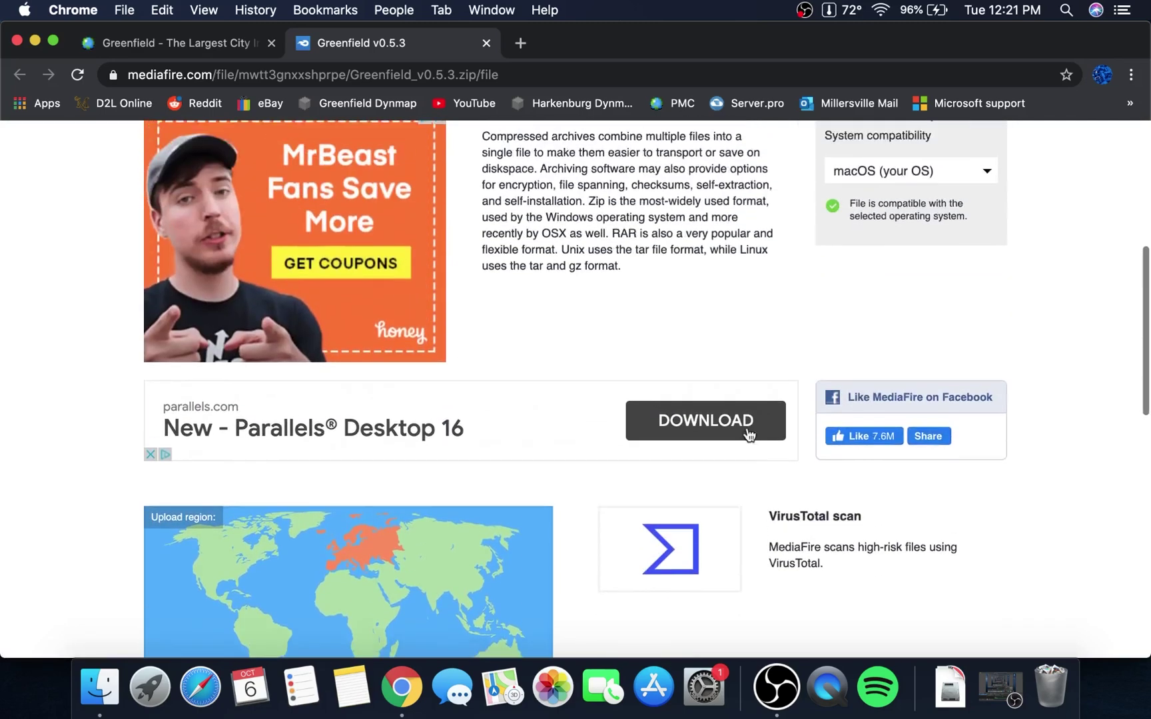
{"action": "scroll", "coordinate": [746, 428], "scroll_direction": "up", "scroll_amount": 4}
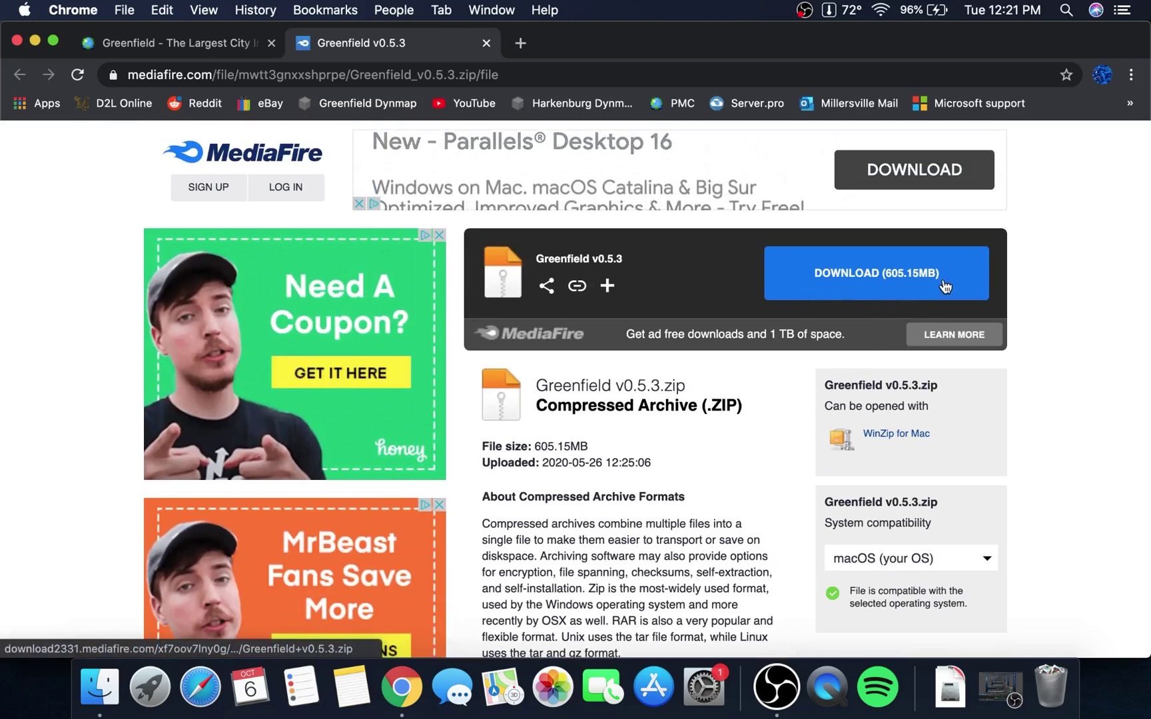
- Save Greenfield_v0.5.3.zip to Downloads, keeping Zip archive as the format
{"action": "left_click", "coordinate": [902, 283]}
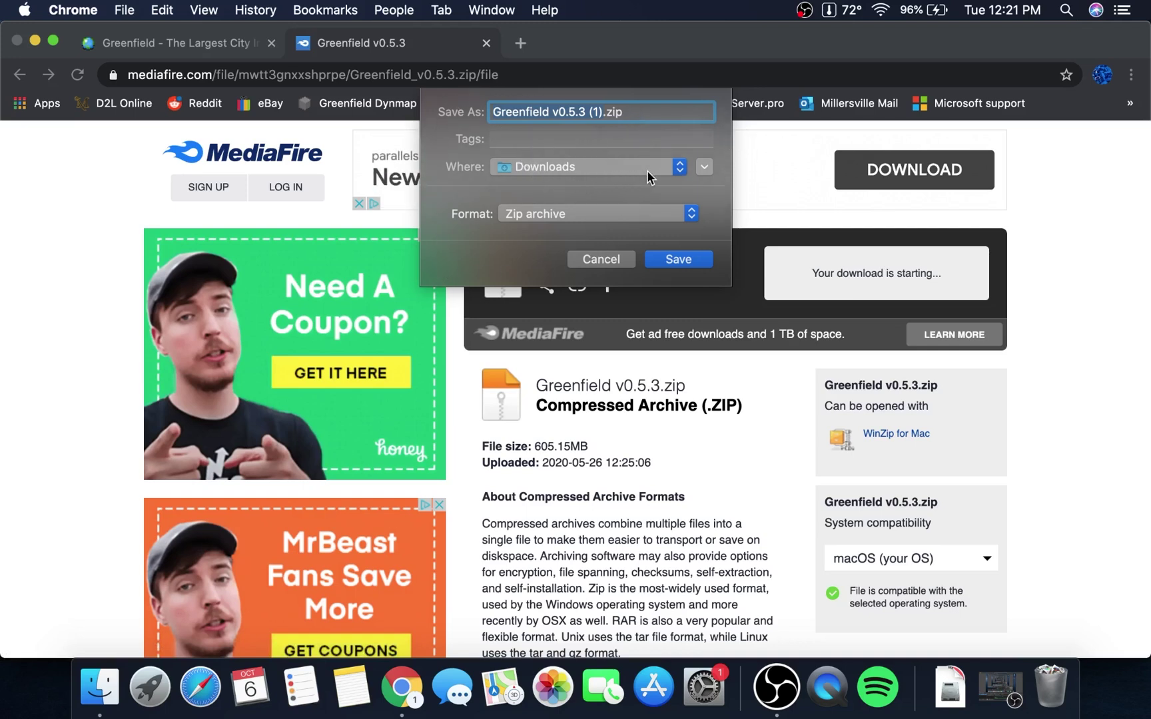
{"action": "left_click", "coordinate": [620, 168]}
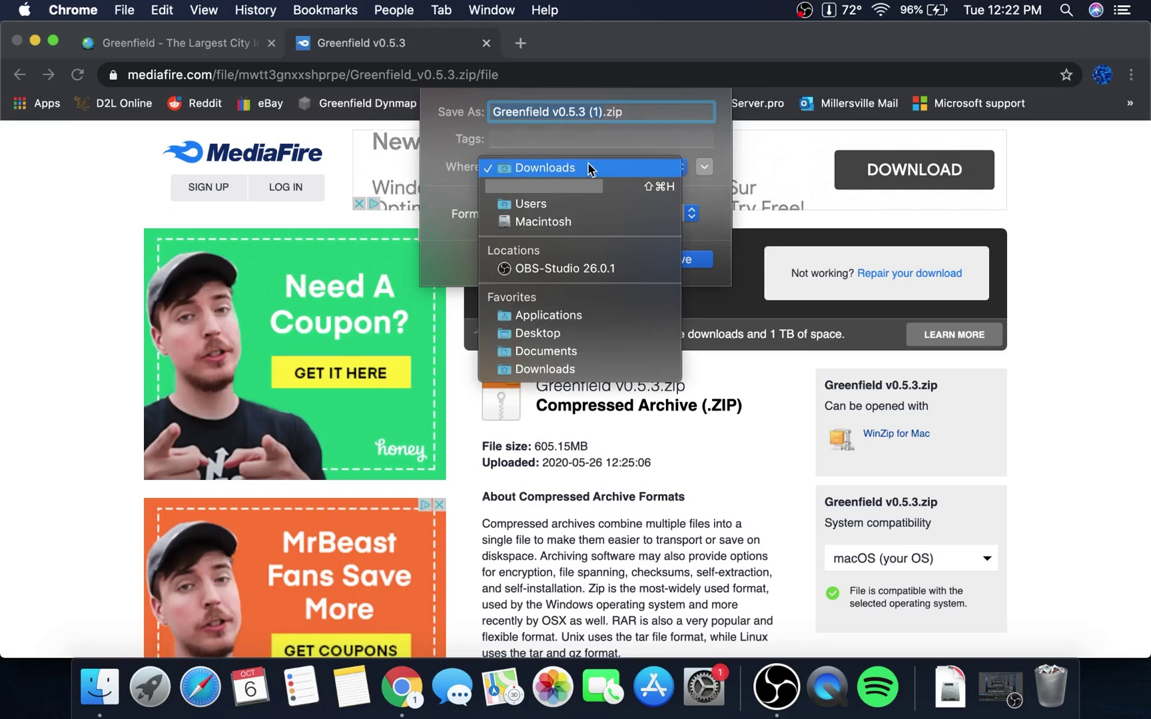
{"action": "left_click", "coordinate": [562, 168]}
{"action": "left_click", "coordinate": [542, 137]}
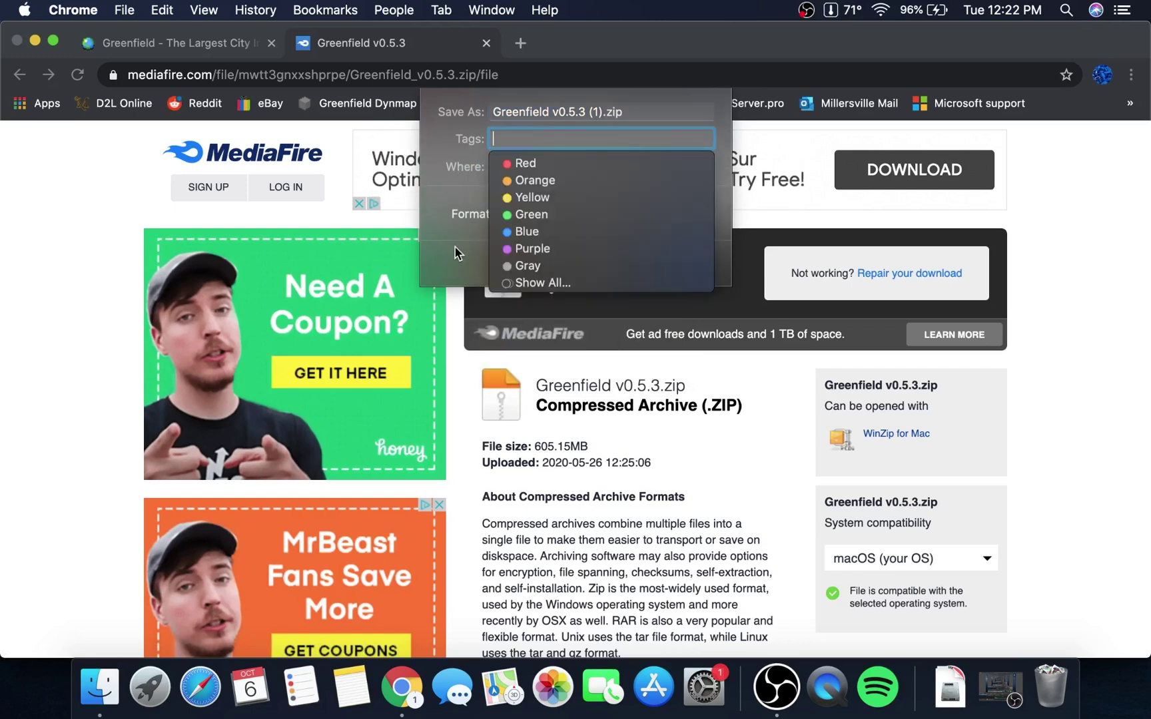
{"action": "left_click", "coordinate": [467, 170]}
{"action": "left_click", "coordinate": [536, 213]}
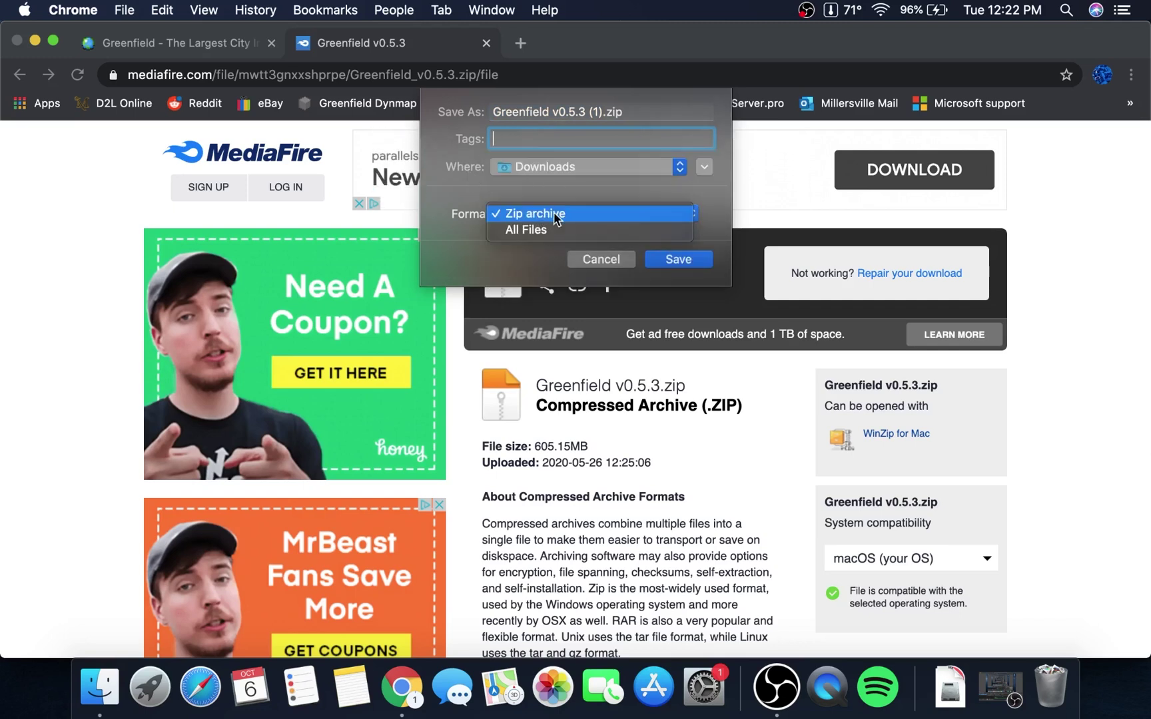
{"action": "left_click", "coordinate": [618, 213]}
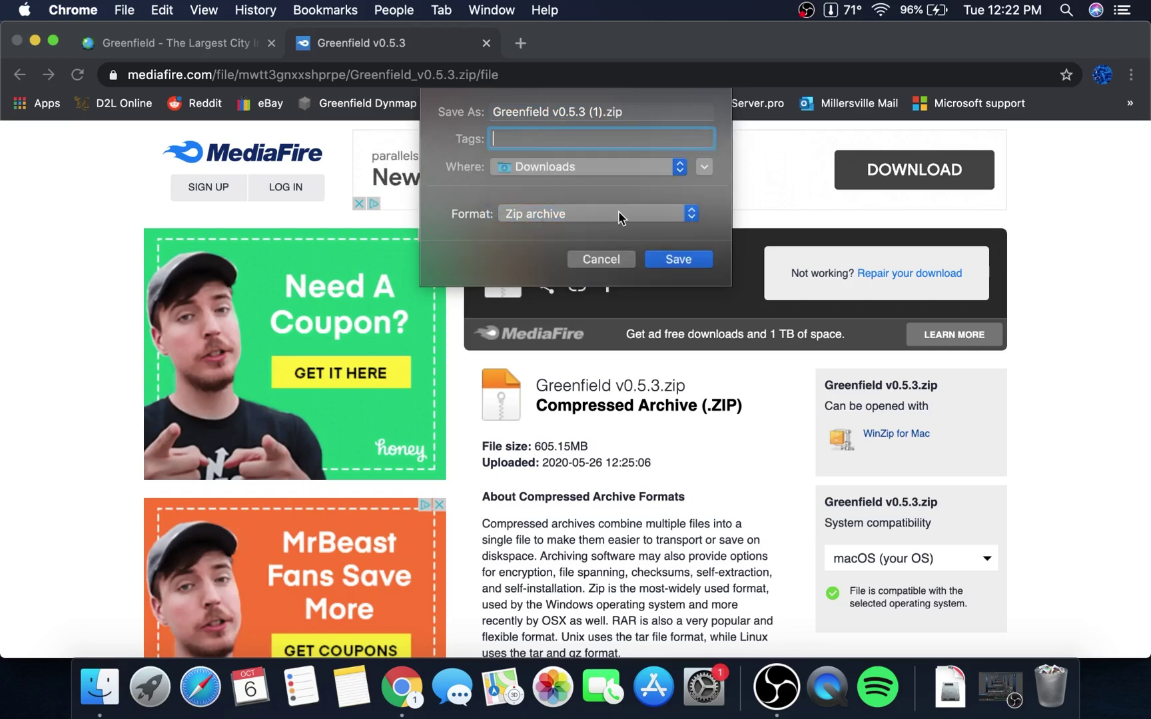
{"action": "left_click", "coordinate": [678, 259]}
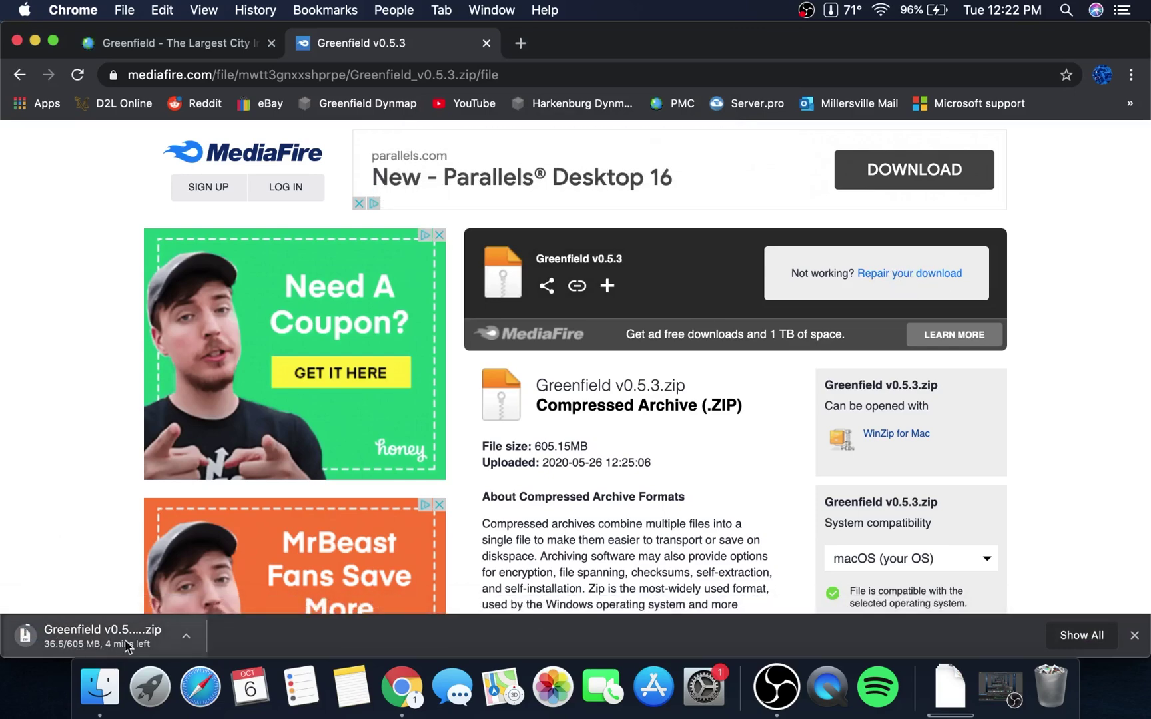
- Cancel the running Greenfield zip download and minimize Chrome to reveal the desktop
{"action": "left_click", "coordinate": [187, 641]}
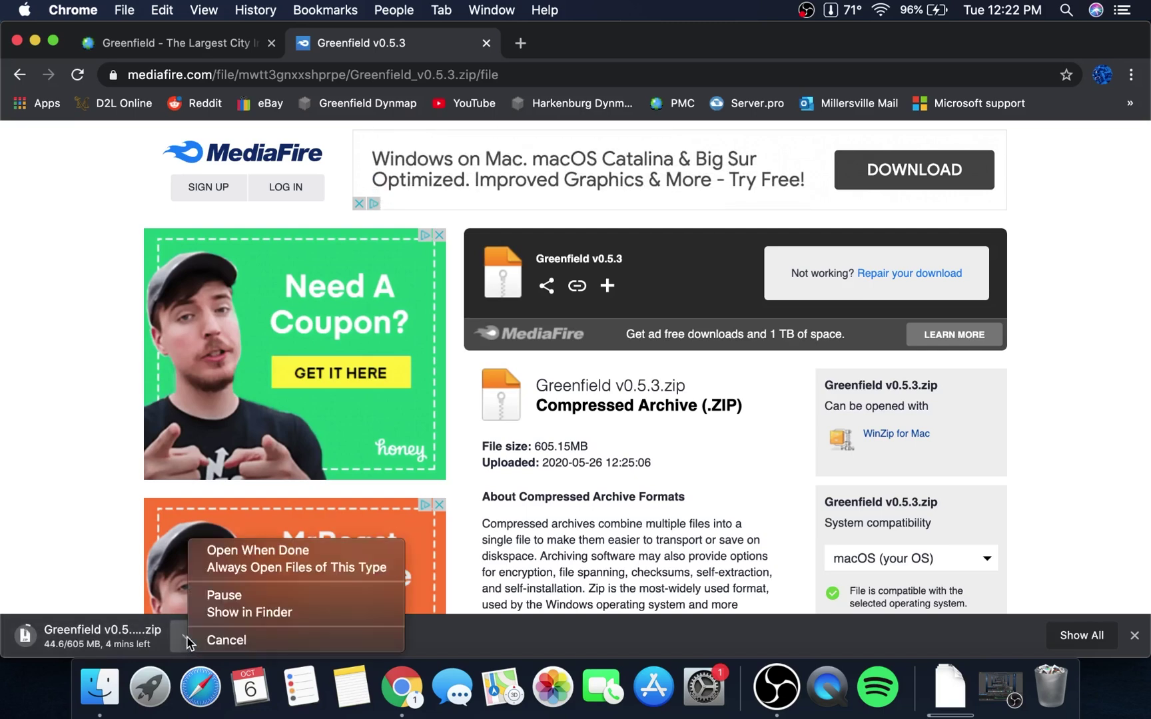
{"action": "left_click", "coordinate": [265, 642]}
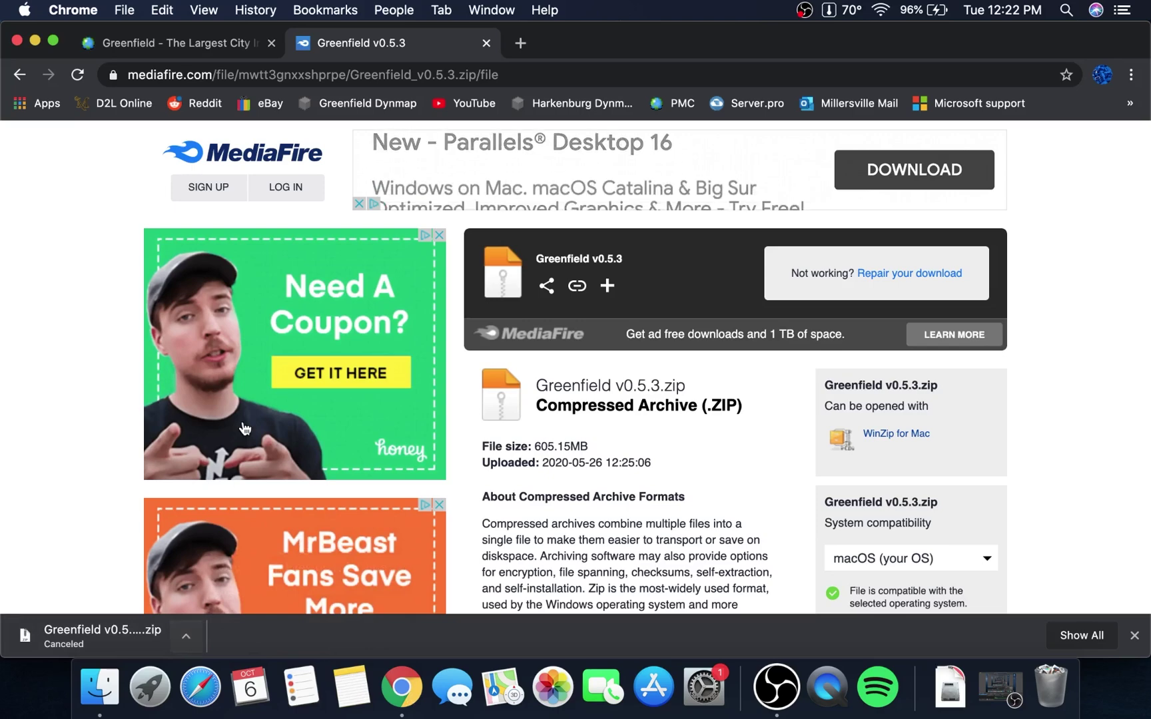
{"action": "left_click", "coordinate": [36, 41]}
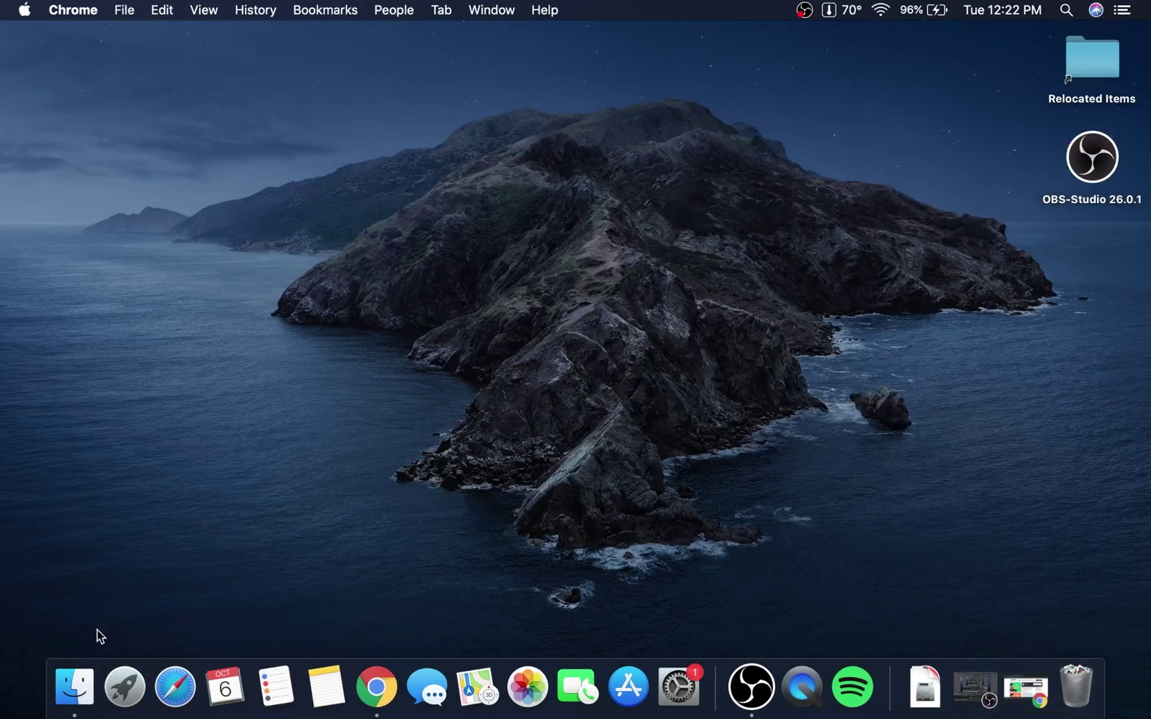
- Open Downloads in a new Finder window and select Greenfield v0.5.3.zip
{"action": "left_click", "coordinate": [75, 687]}
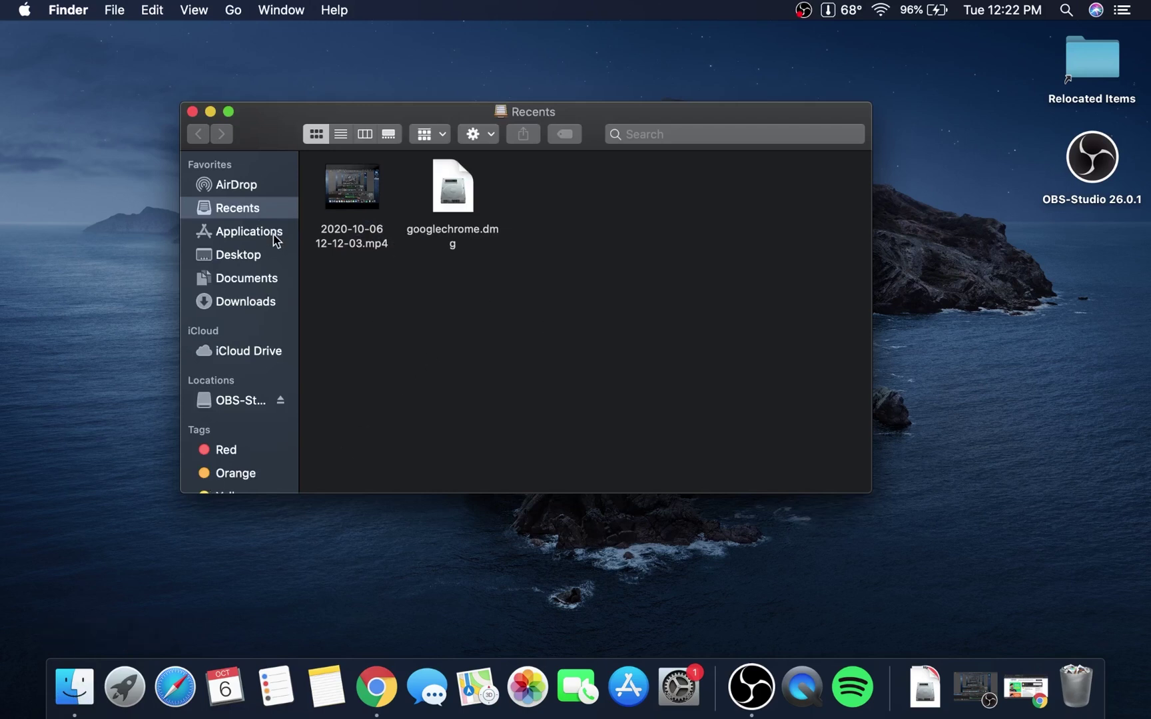
{"action": "left_click", "coordinate": [253, 283]}
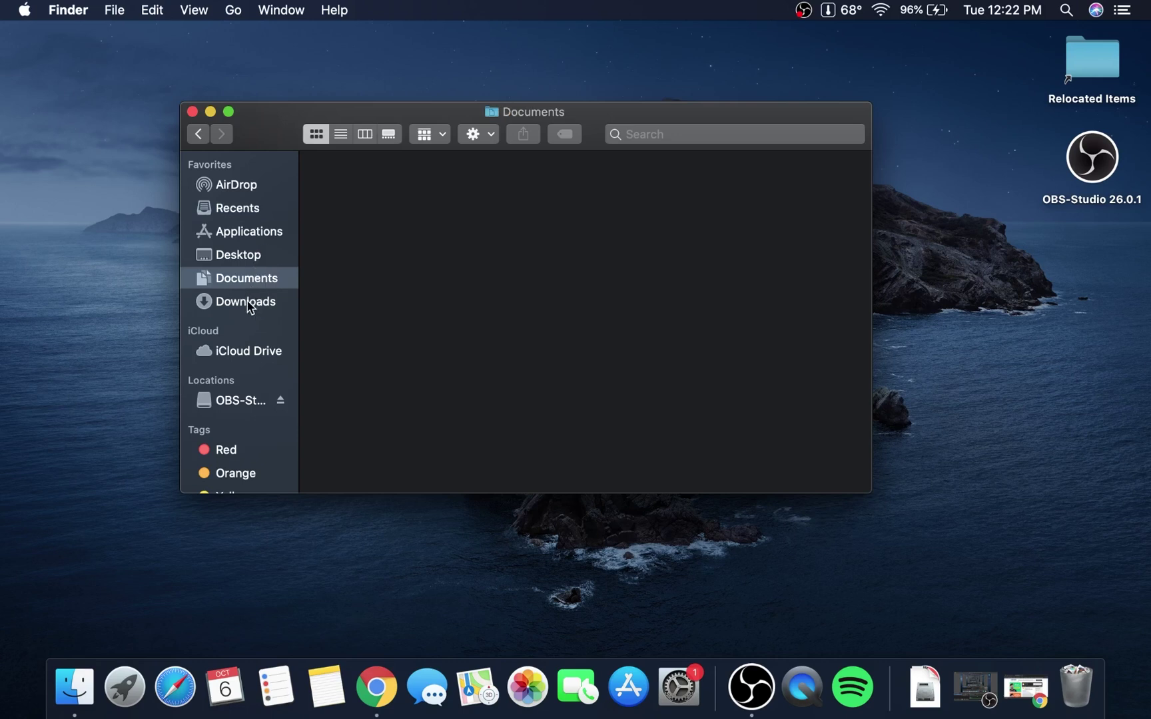
{"action": "left_click", "coordinate": [247, 303]}
{"action": "left_click", "coordinate": [471, 202]}
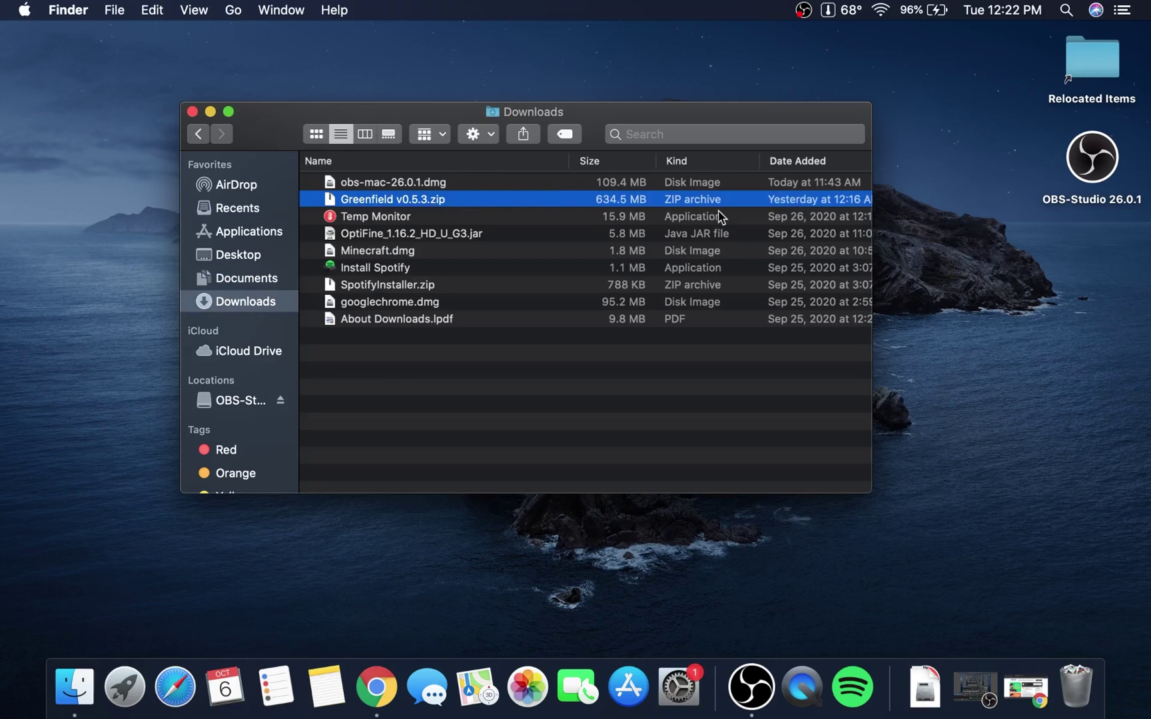
{"action": "double_click", "coordinate": [470, 199]}
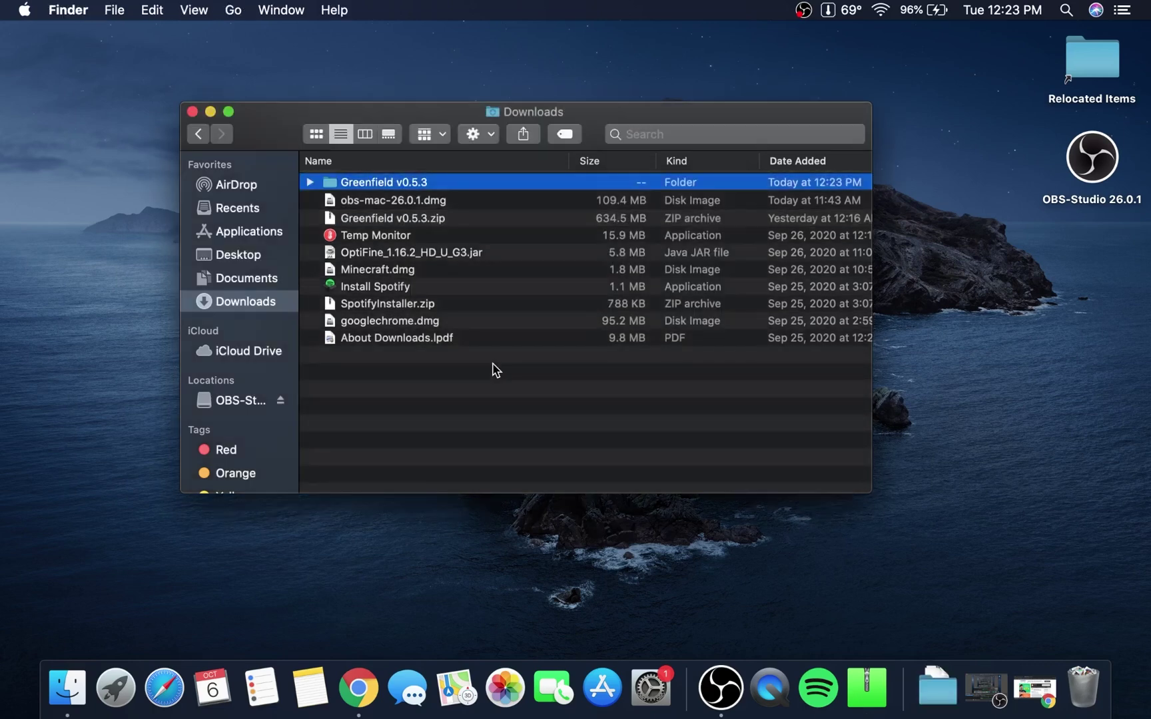
{"action": "double_click", "coordinate": [398, 184]}
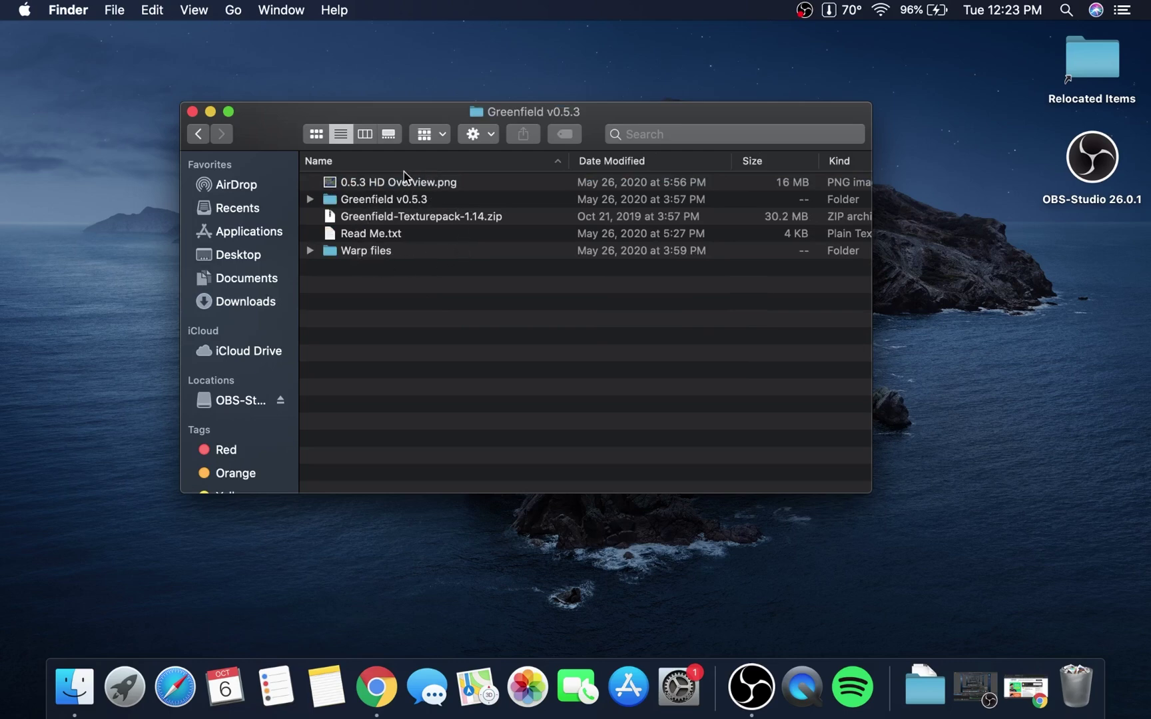
{"action": "left_click", "coordinate": [418, 257]}
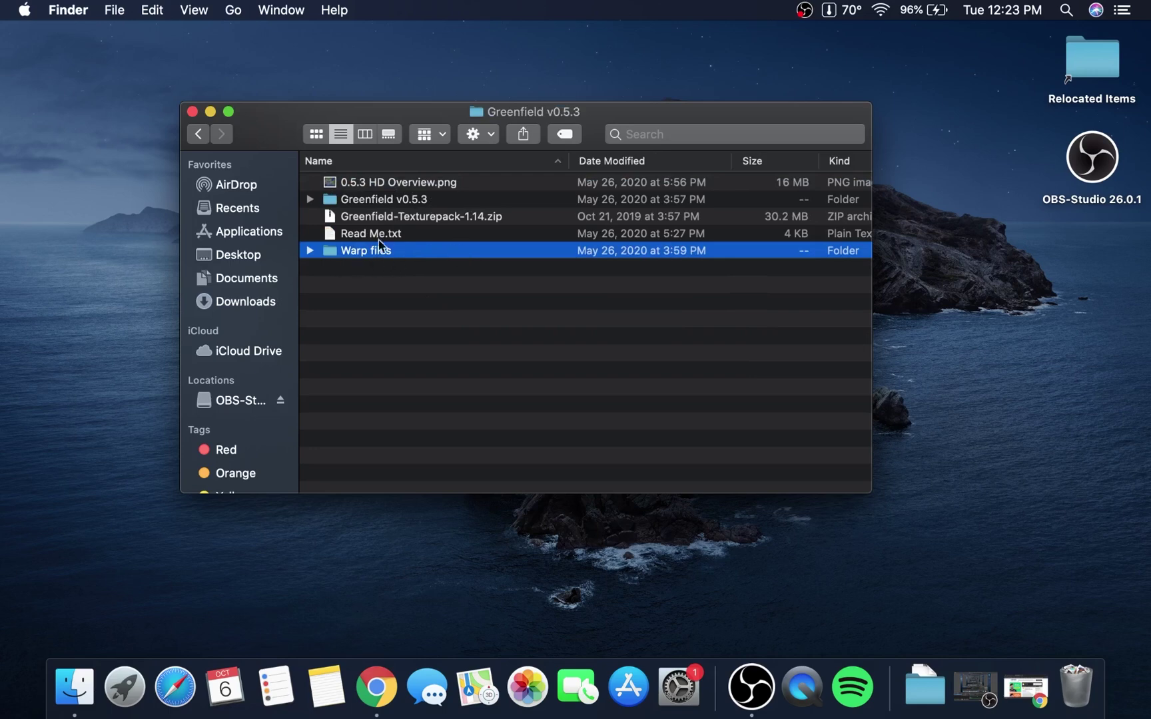
{"action": "left_click", "coordinate": [421, 235]}
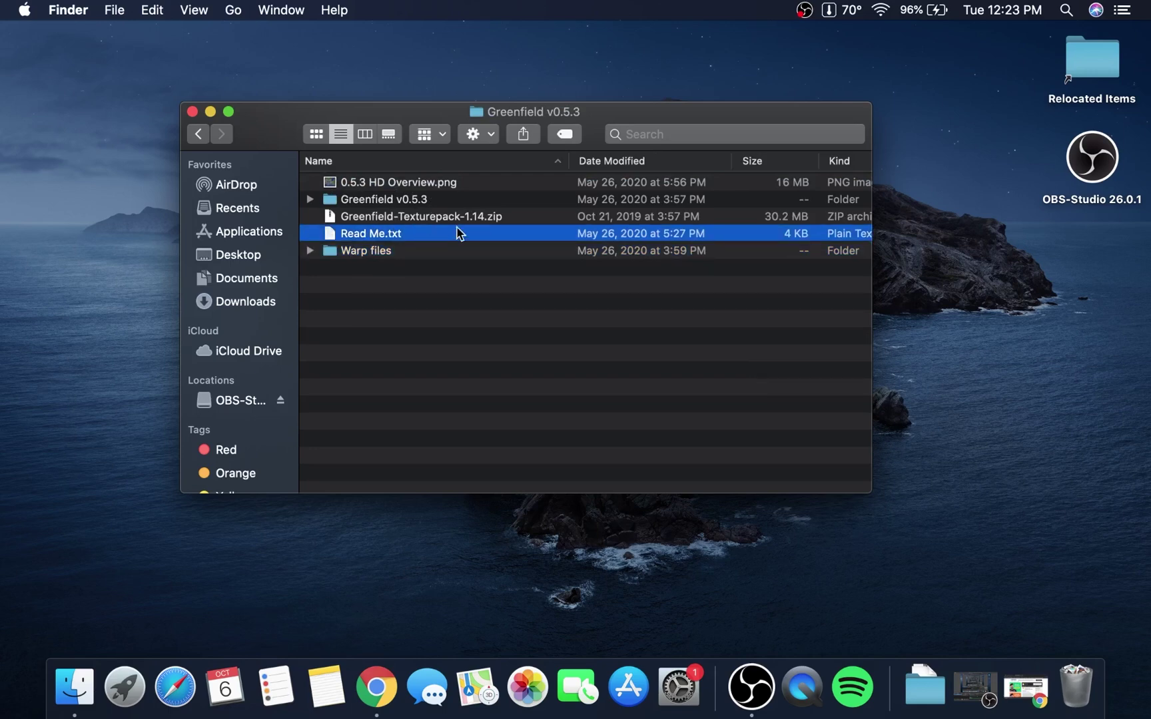
{"action": "left_click", "coordinate": [511, 221]}
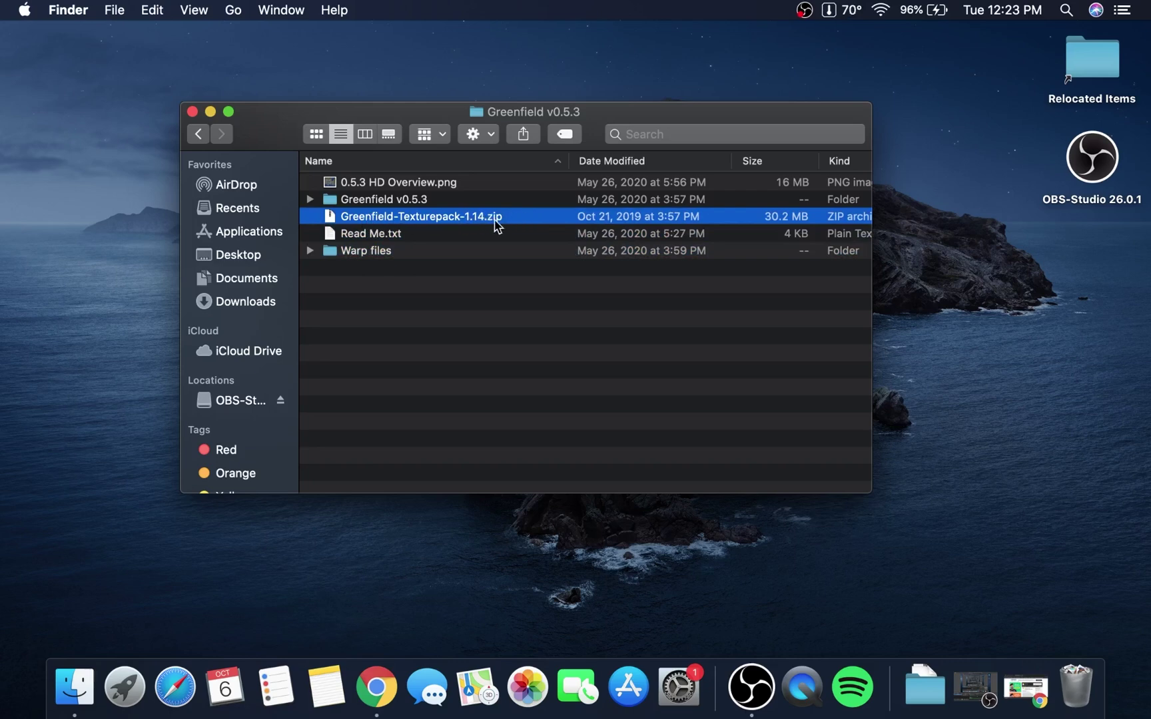
{"action": "left_click", "coordinate": [463, 201]}
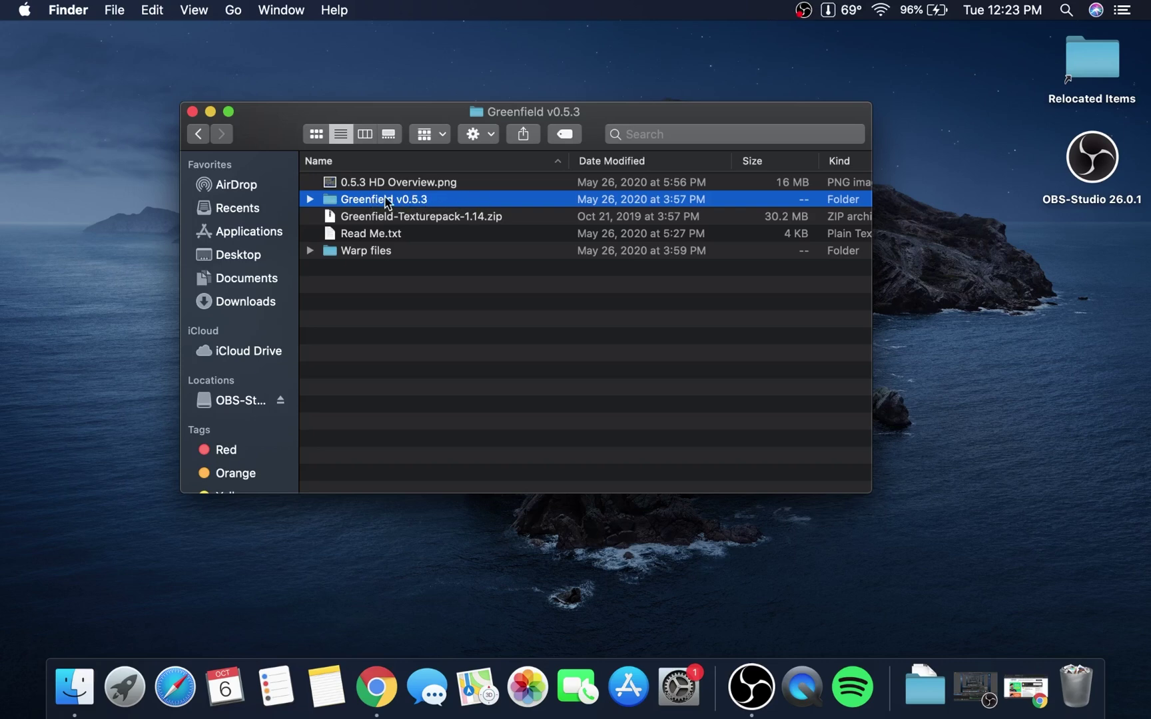
{"action": "left_click", "coordinate": [452, 185]}
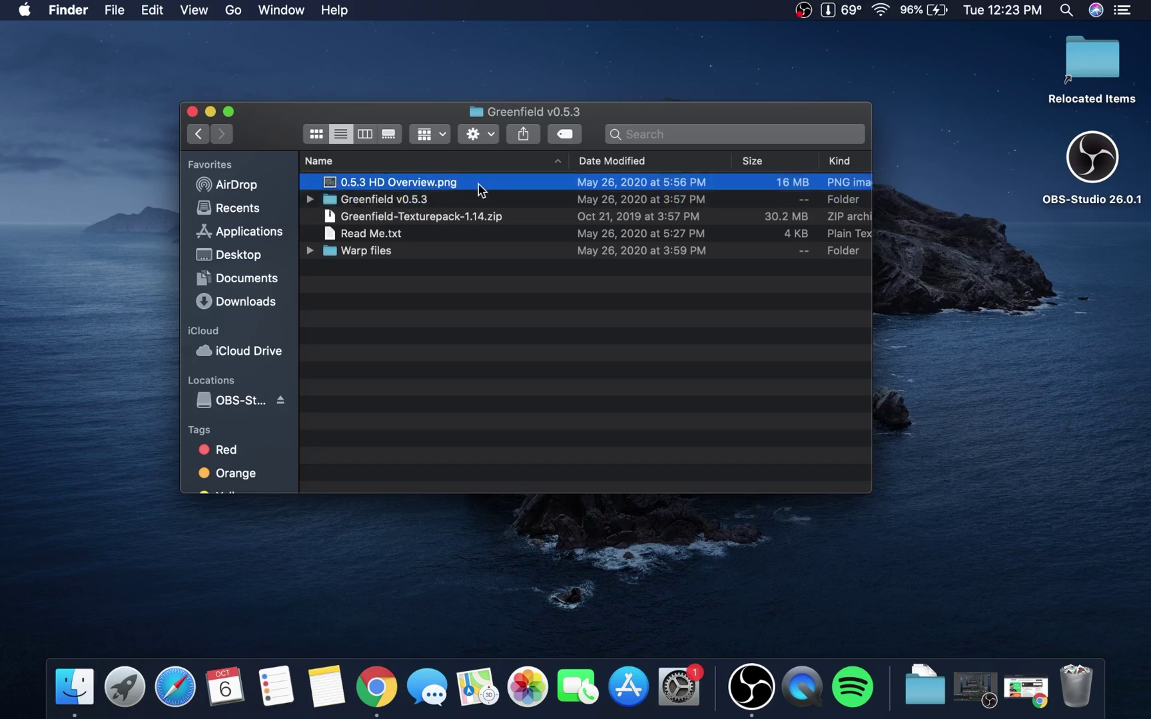
{"action": "left_click", "coordinate": [447, 205]}
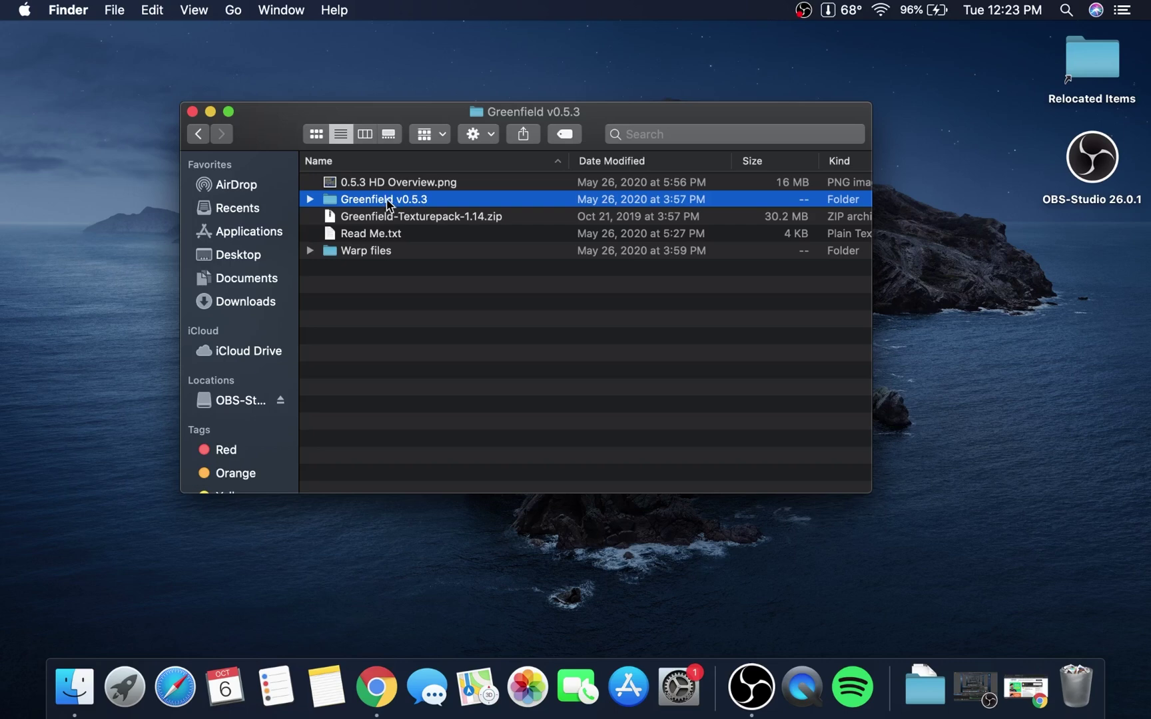
- Drag the inner Greenfield v0.5.3 folder to the desktop, then reopen Downloads > Greenfield v0.5.3
{"action": "left_click_drag", "start_coordinate": [387, 200], "coordinate": [125, 187]}
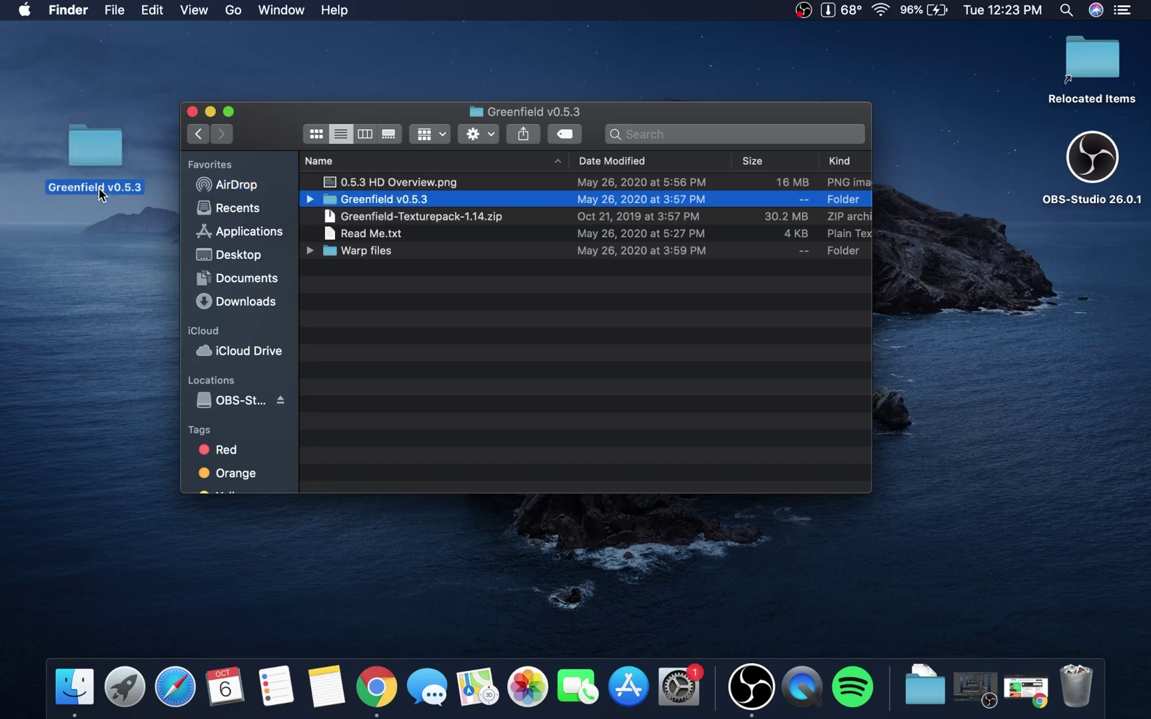
{"action": "left_click_drag", "start_coordinate": [99, 188], "coordinate": [84, 191]}
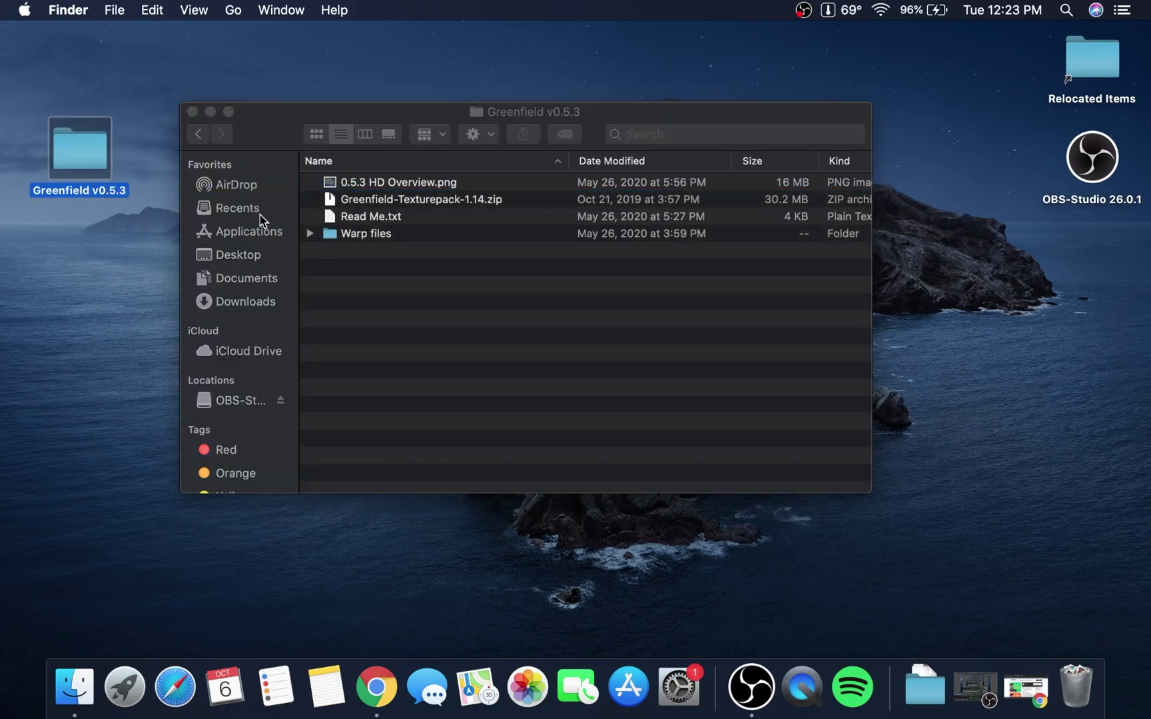
{"action": "left_click", "coordinate": [257, 303]}
{"action": "left_click", "coordinate": [257, 303]}
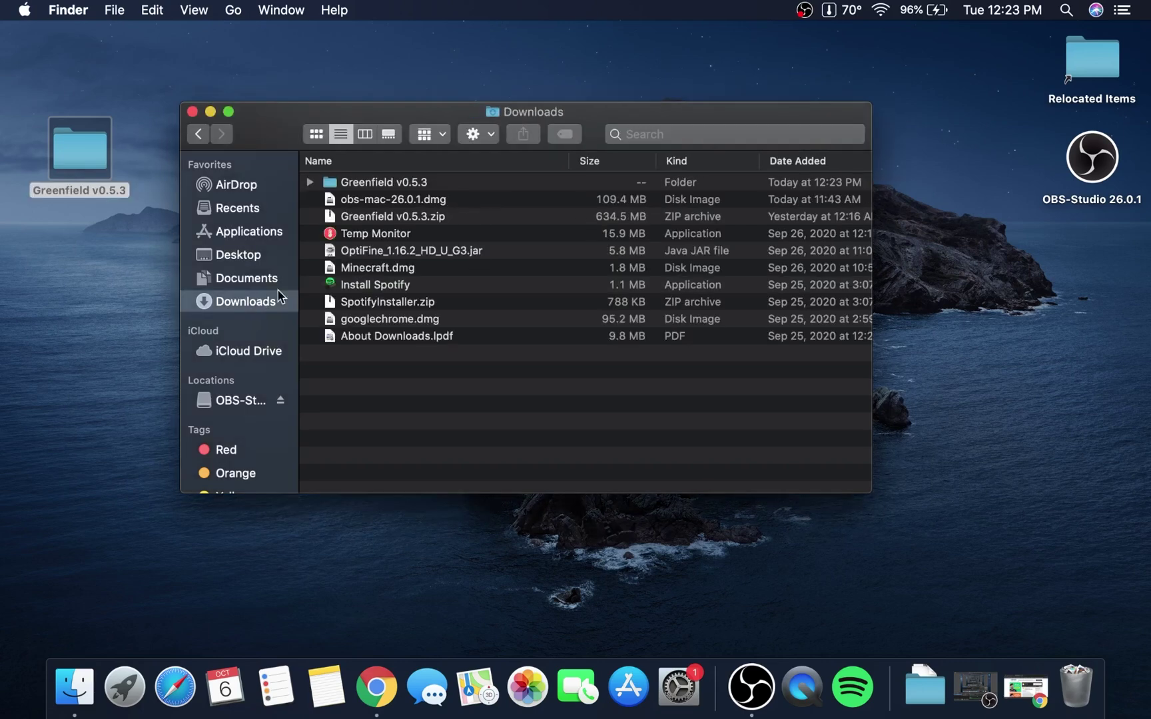
{"action": "double_click", "coordinate": [457, 191]}
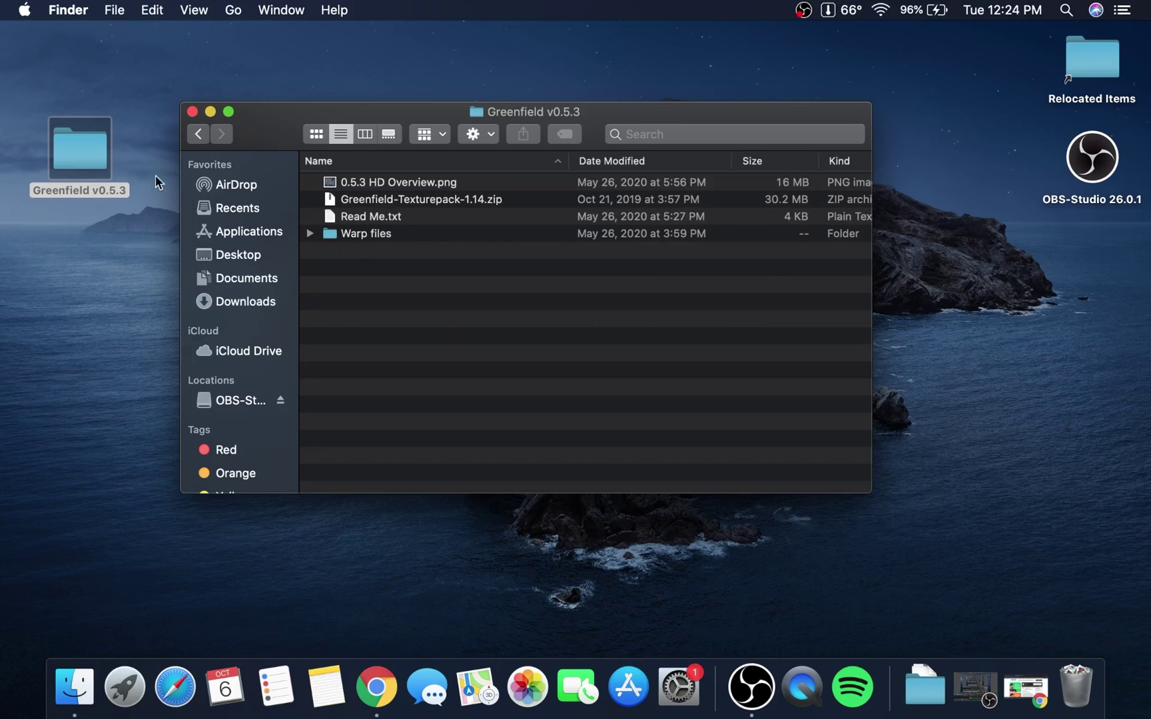
- Copy the desktop Greenfield v0.5.3 folder and paste it into the open Greenfield v0.5.3 folder
{"action": "left_click", "coordinate": [88, 161]}
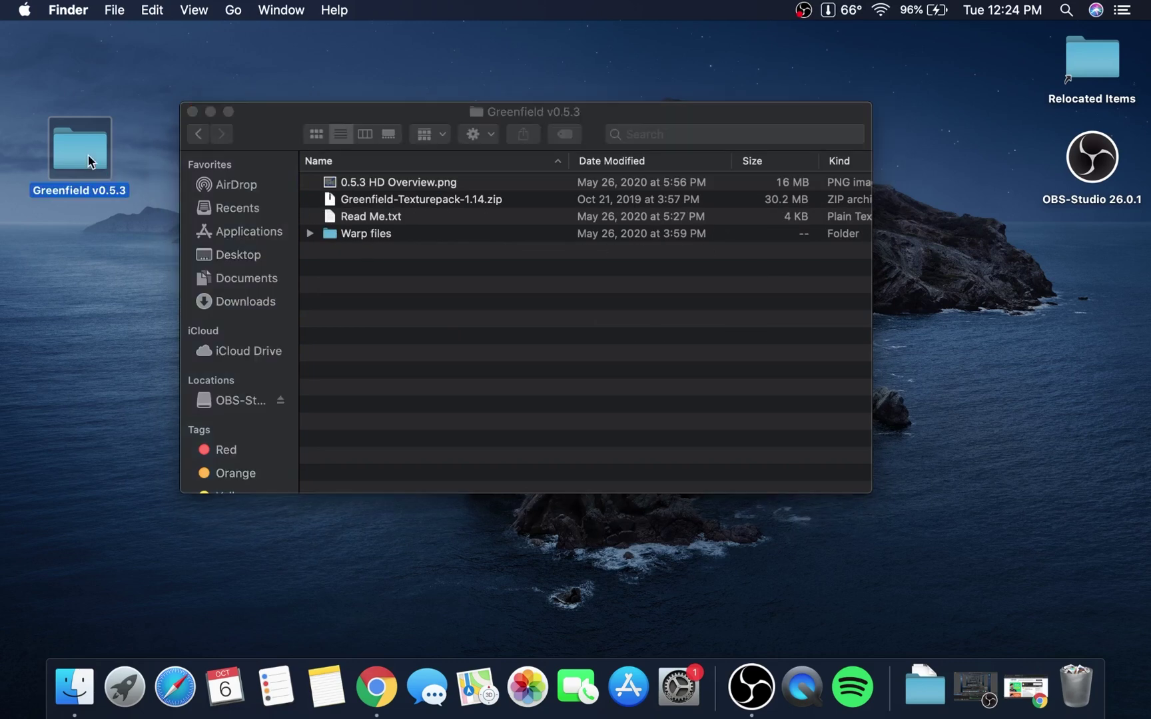
{"action": "right_click", "coordinate": [89, 161]}
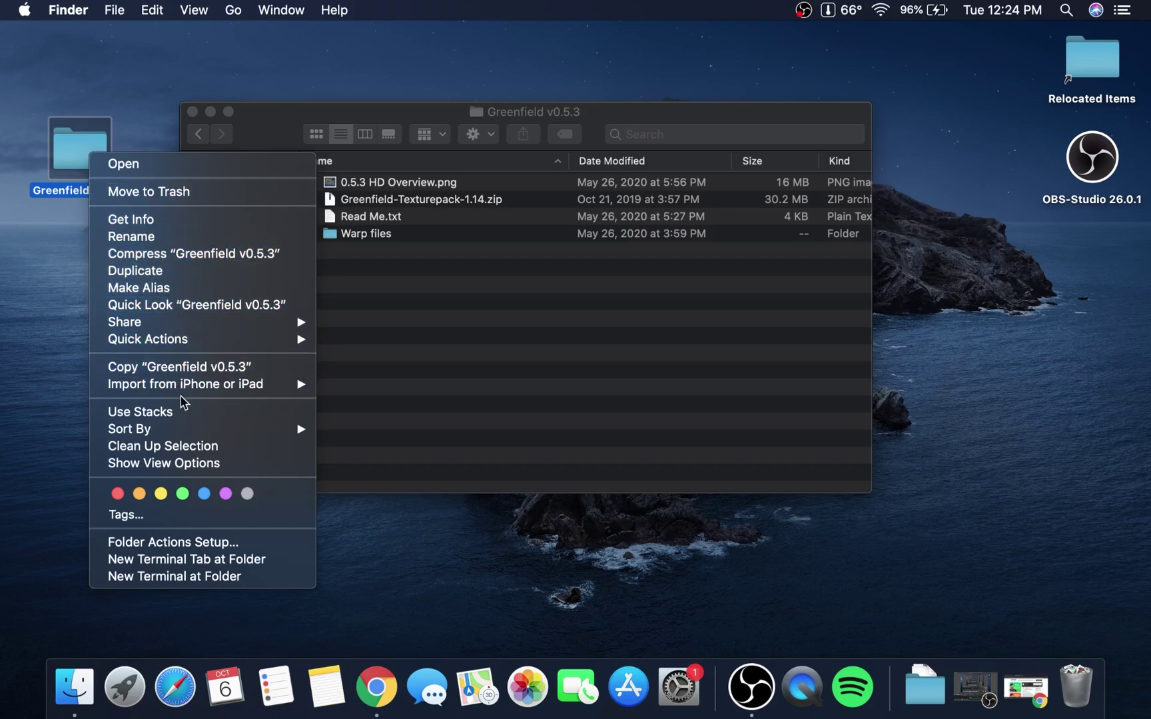
{"action": "left_click", "coordinate": [195, 366]}
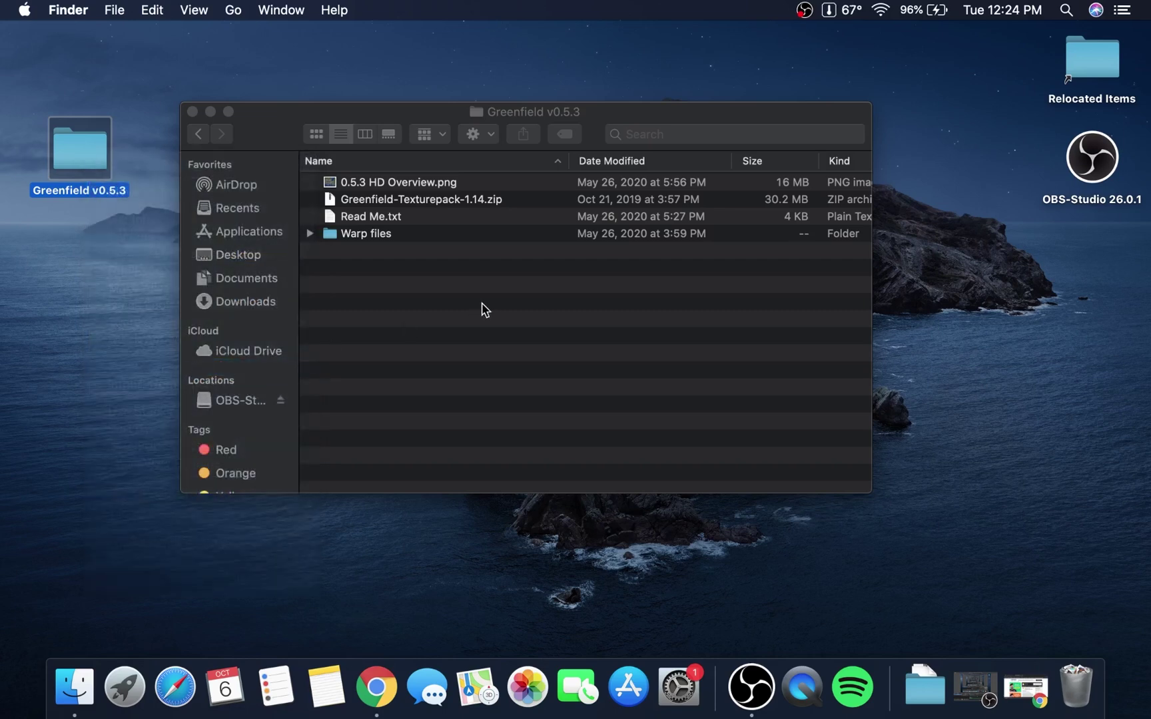
{"action": "left_click", "coordinate": [528, 266]}
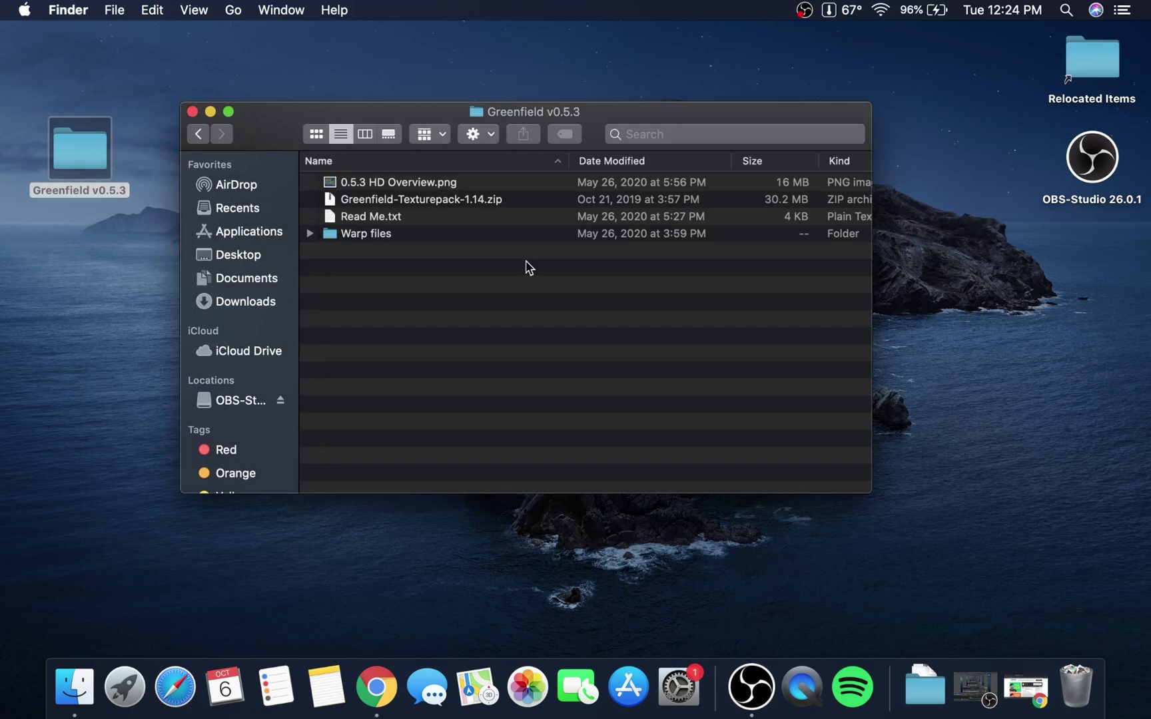
{"action": "right_click", "coordinate": [526, 262]}
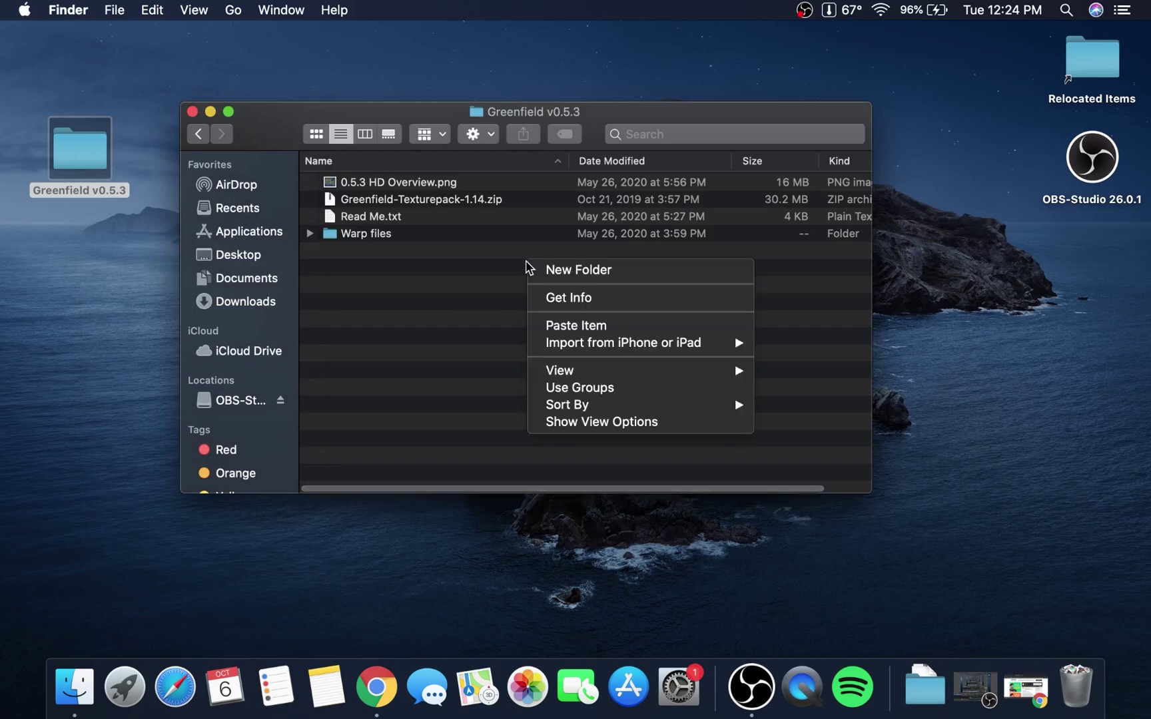
{"action": "left_click", "coordinate": [577, 326]}
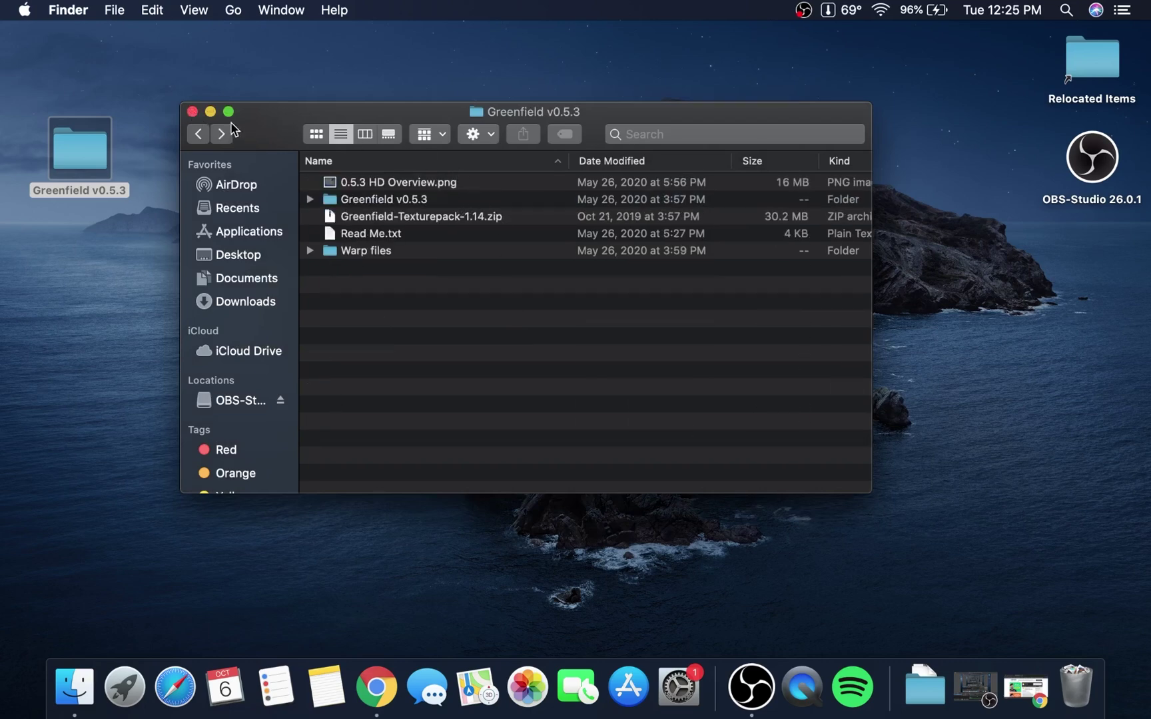
- Close the Greenfield window and show the home folder in a new Finder window with Cmd+Shift+H
{"action": "left_click", "coordinate": [192, 112]}
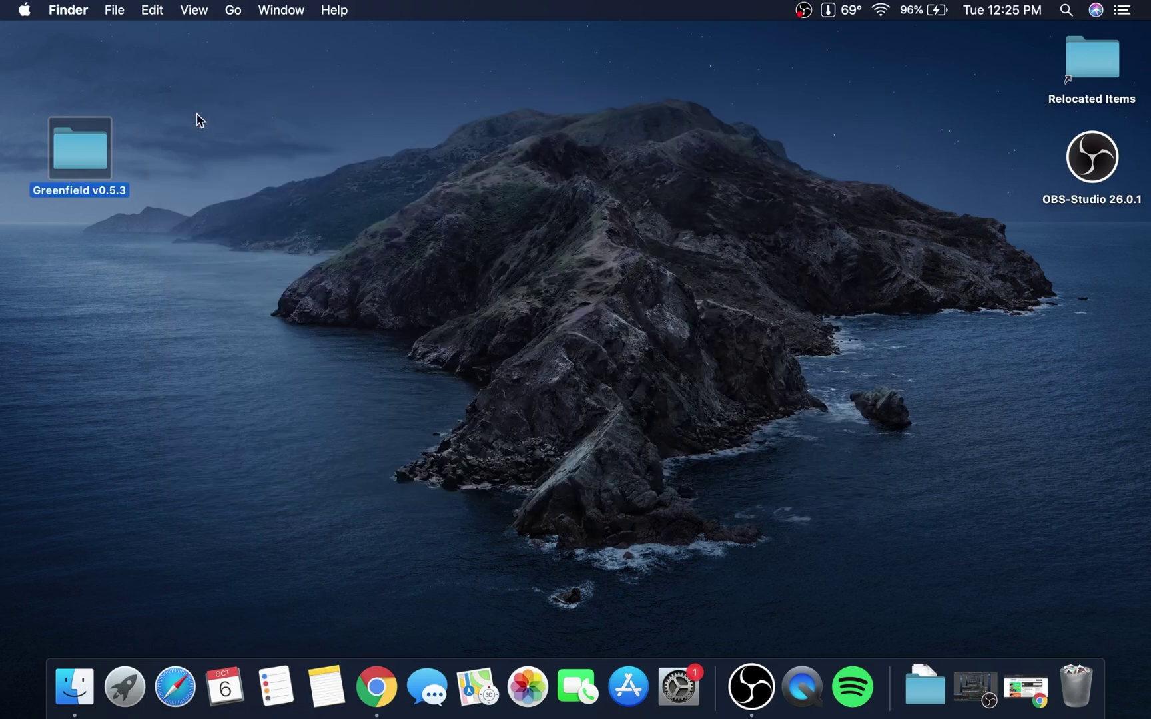
{"action": "left_click", "coordinate": [157, 158]}
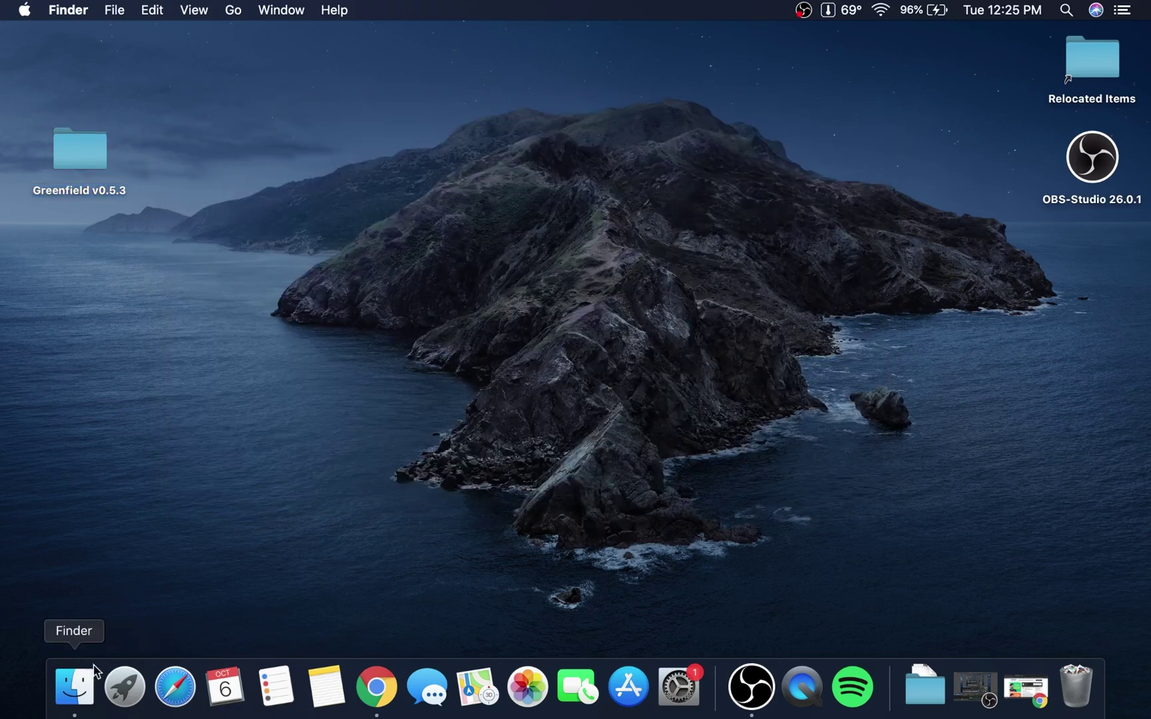
{"action": "left_click", "coordinate": [75, 688]}
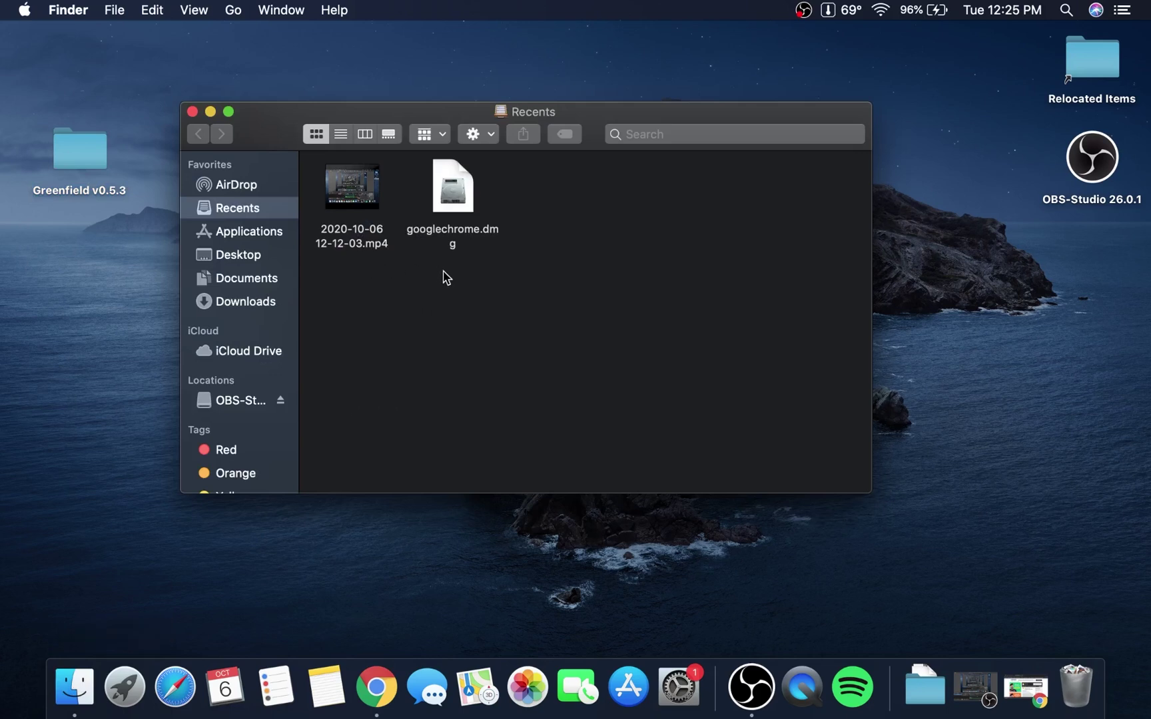
{"action": "key", "text": "super"}
{"action": "key", "text": "shift"}
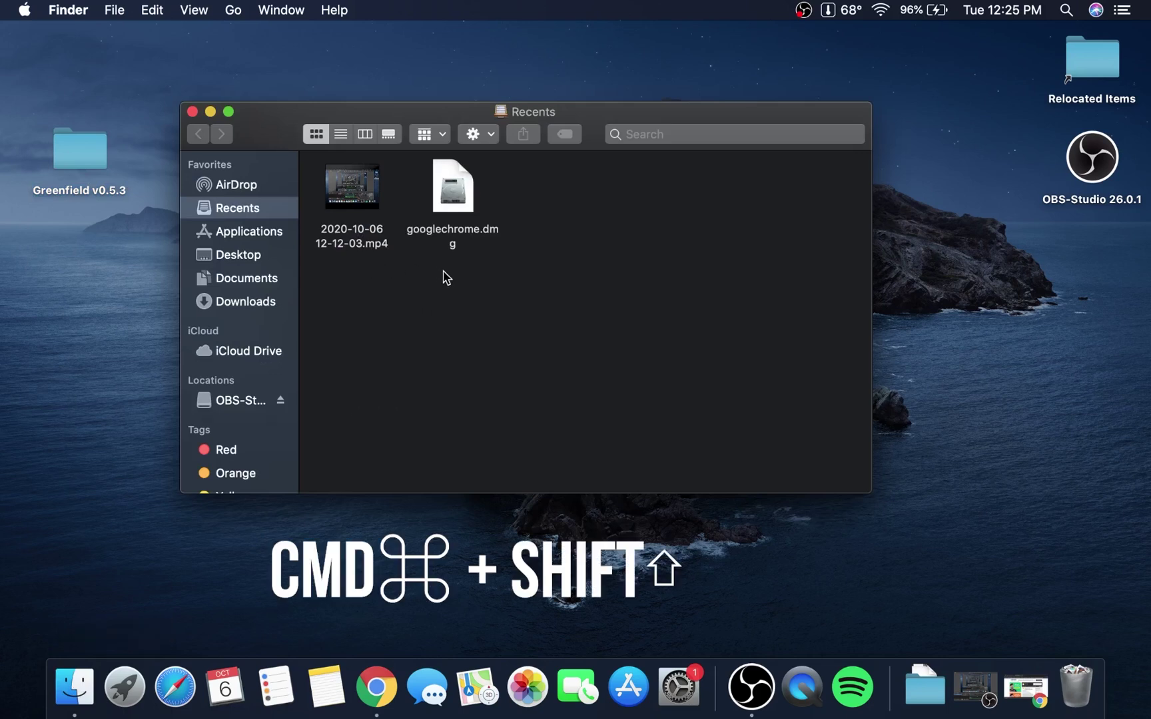
{"action": "key", "text": "super+shift+h"}
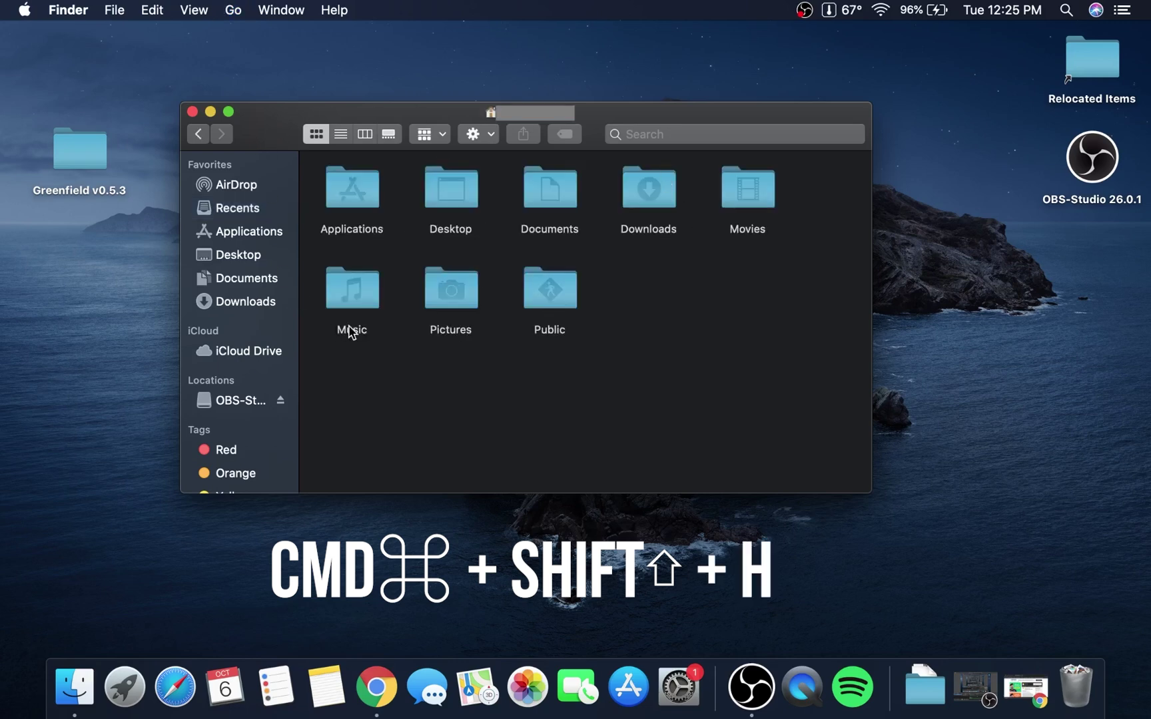
- Turn on Show Library Folder in the home folder's View Options
{"action": "left_click", "coordinate": [474, 134]}
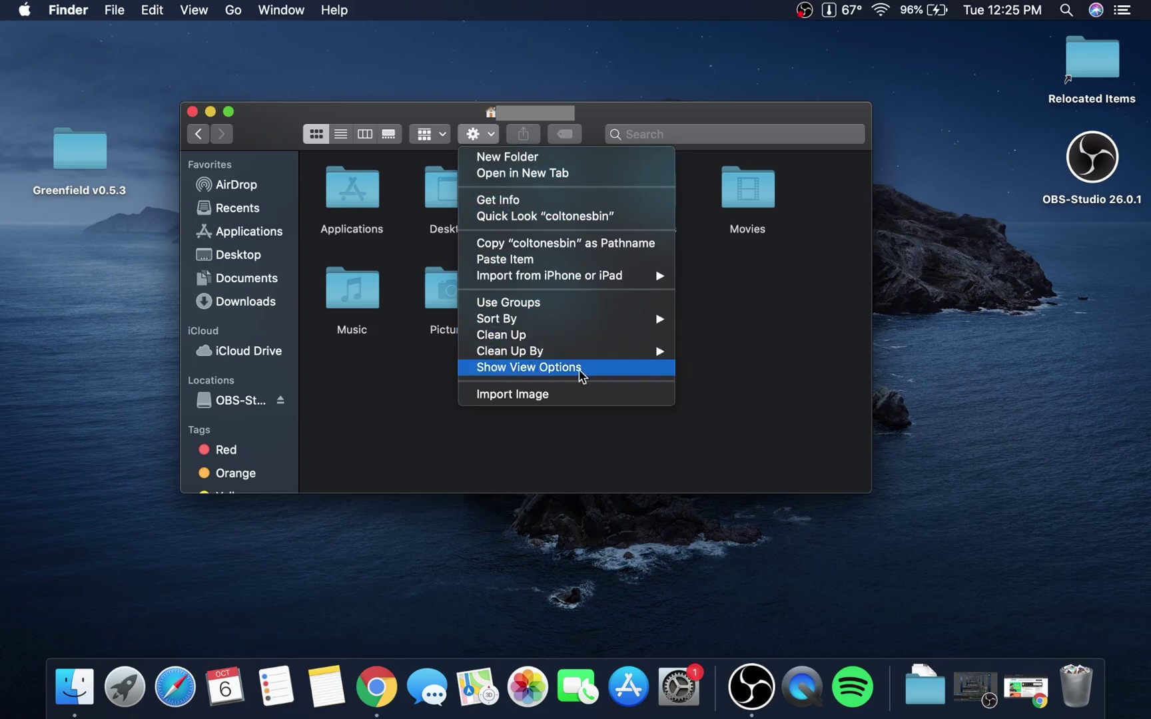
{"action": "left_click", "coordinate": [592, 374]}
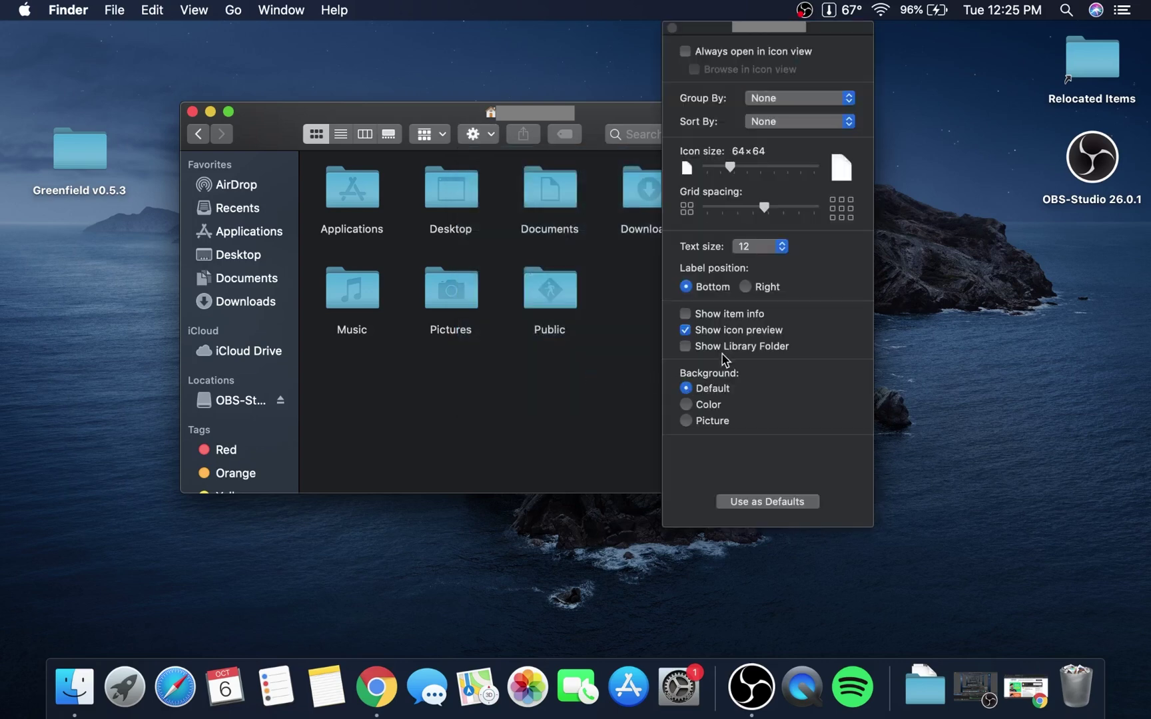
{"action": "left_click", "coordinate": [686, 347]}
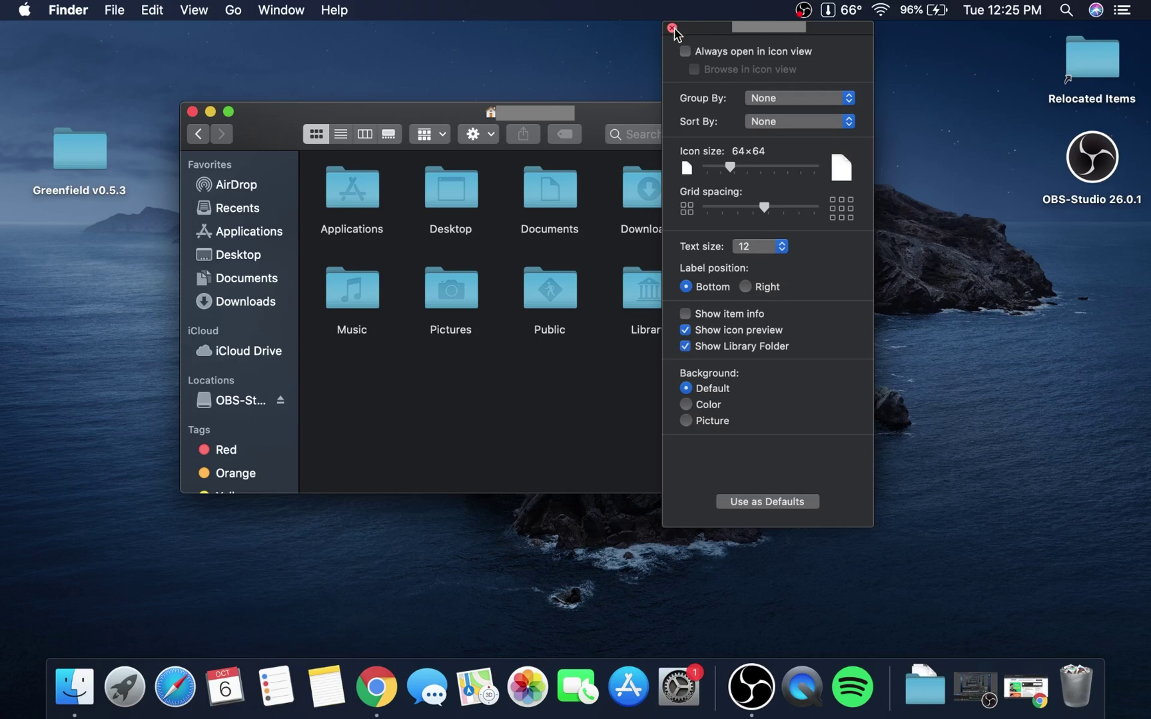
{"action": "left_click", "coordinate": [672, 29]}
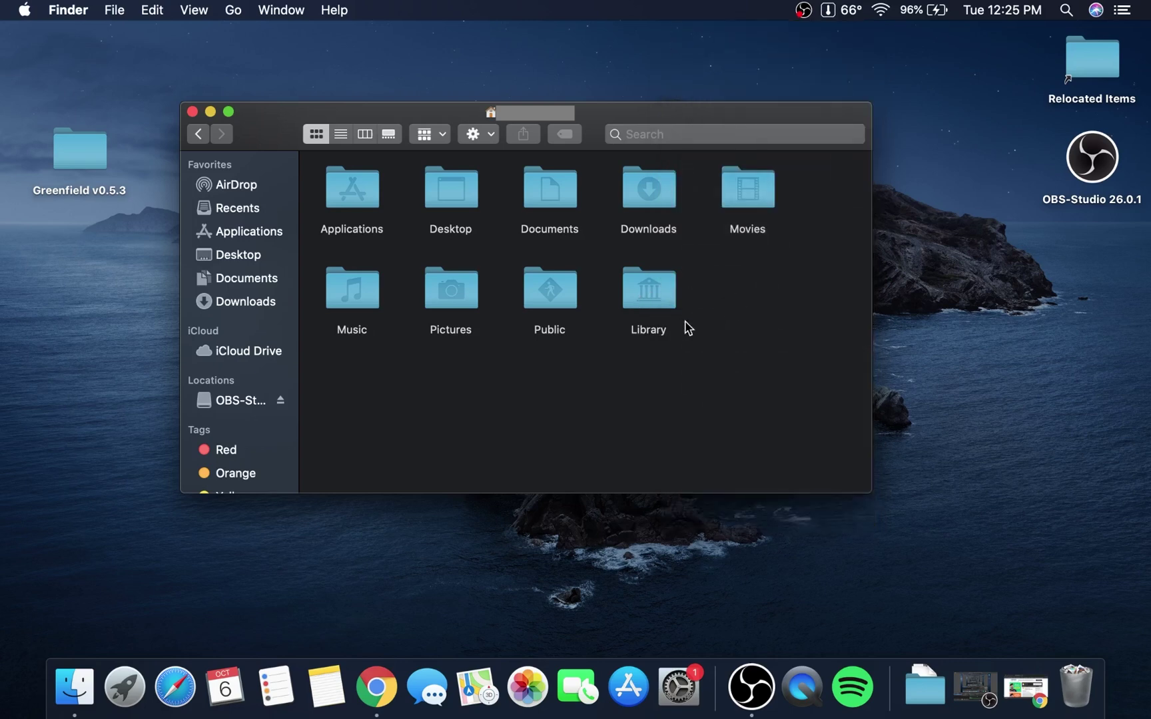
- Go into Library > Application Support > minecraft > saves
{"action": "double_click", "coordinate": [647, 295]}
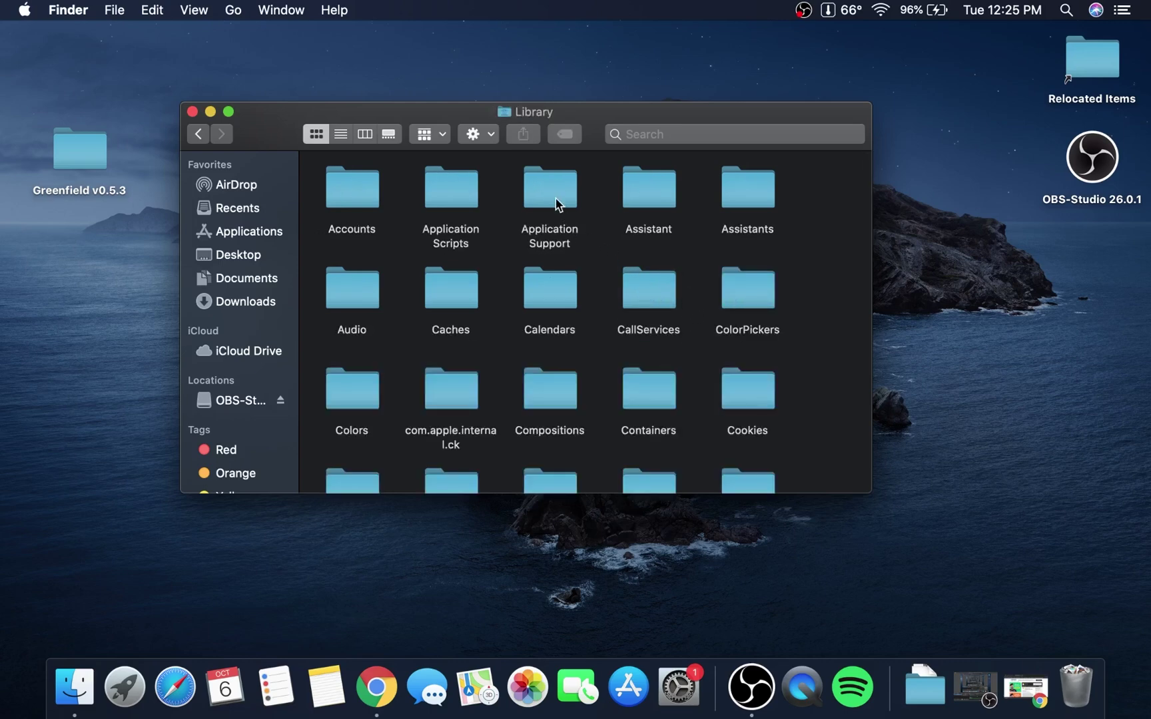
{"action": "left_click", "coordinate": [551, 191]}
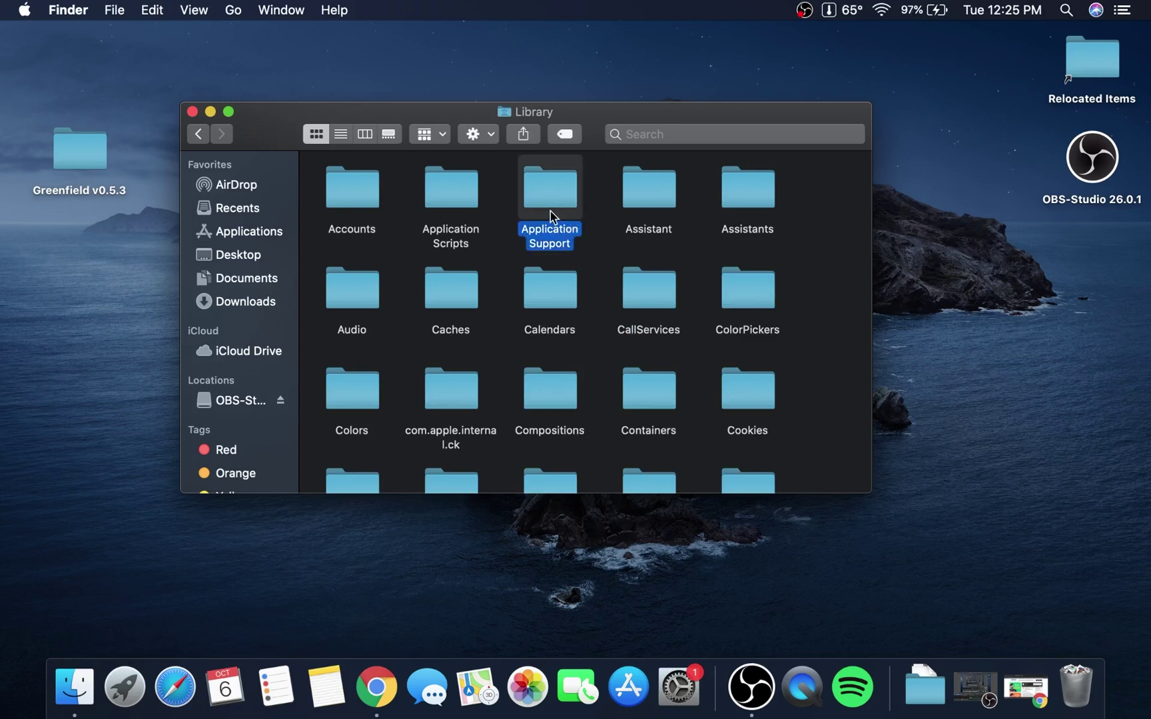
{"action": "double_click", "coordinate": [550, 215]}
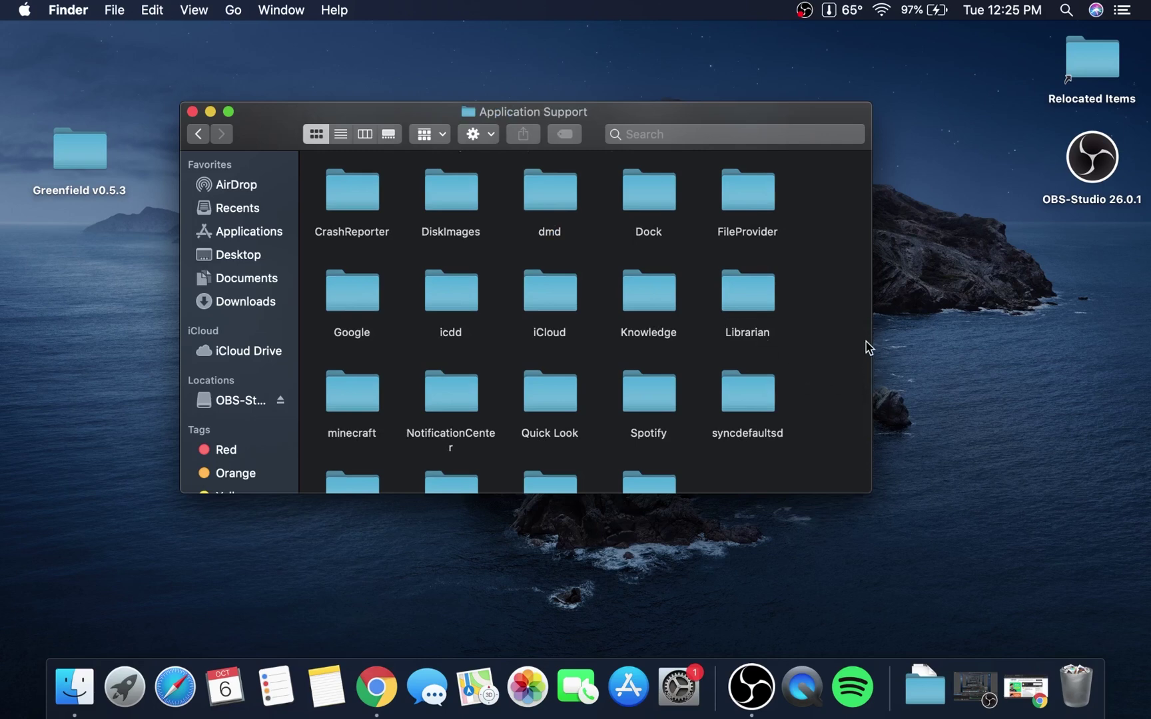
{"action": "double_click", "coordinate": [359, 390]}
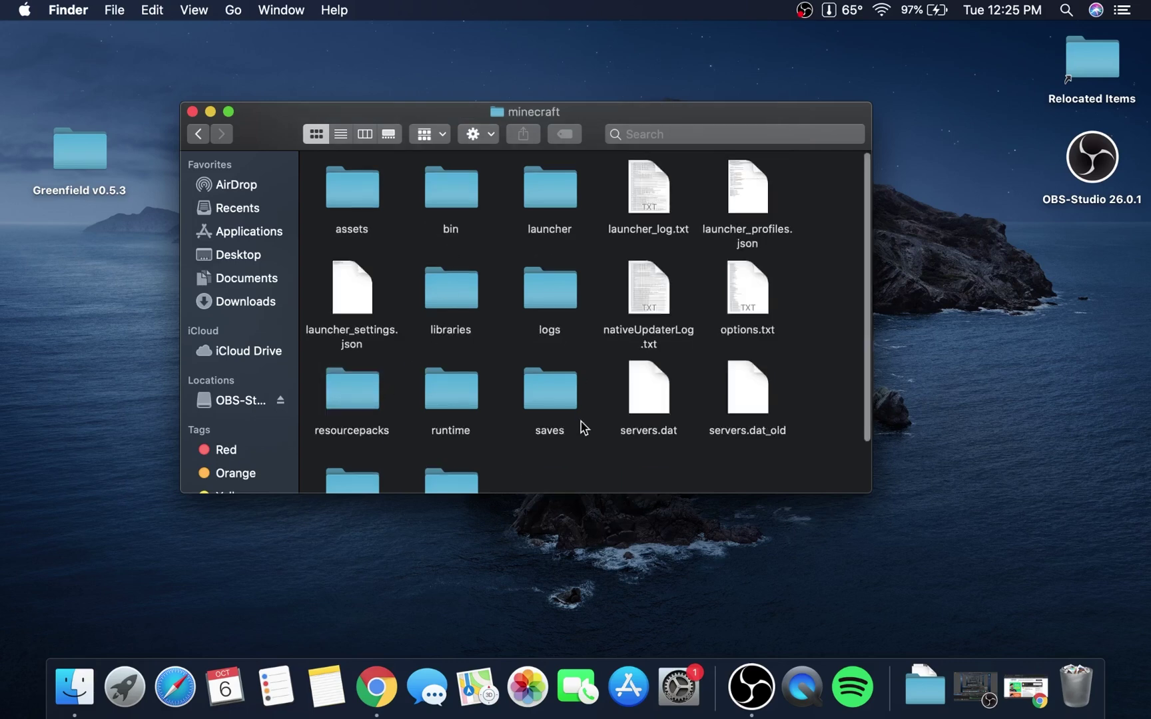
{"action": "double_click", "coordinate": [546, 400]}
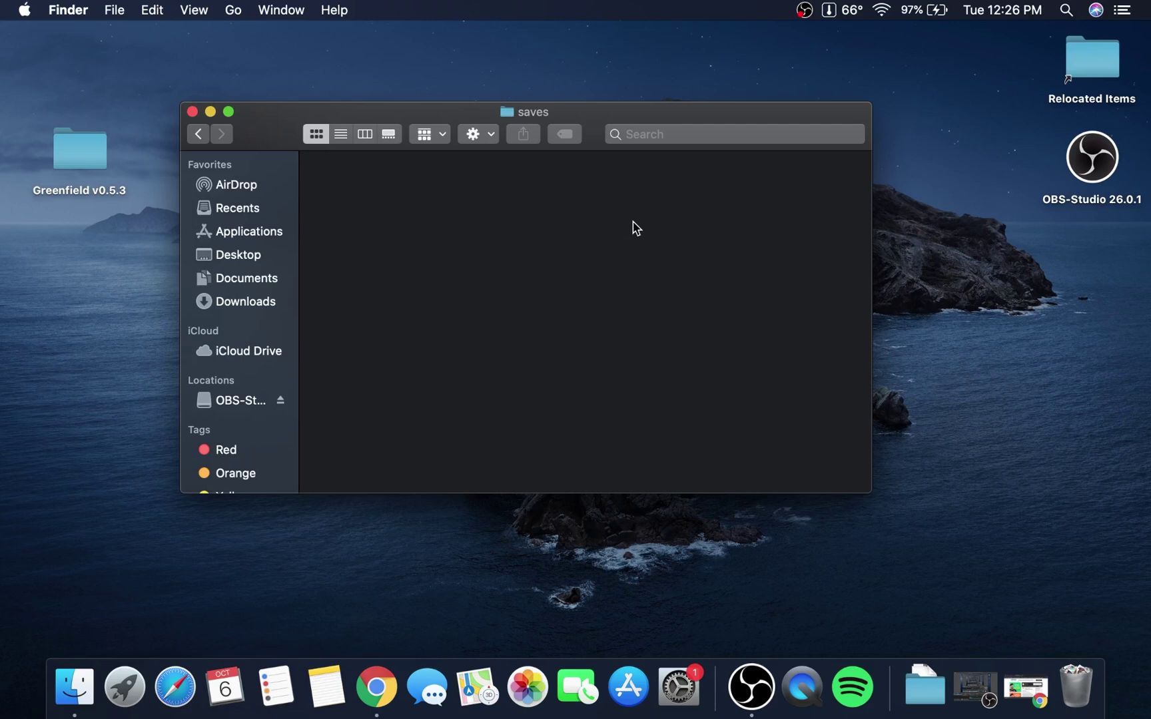
- Drag the desktop Greenfield v0.5.3 folder into saves, then go back to the minecraft folder
{"action": "left_click", "coordinate": [81, 167]}
{"action": "left_click_drag", "start_coordinate": [80, 167], "coordinate": [387, 209]}
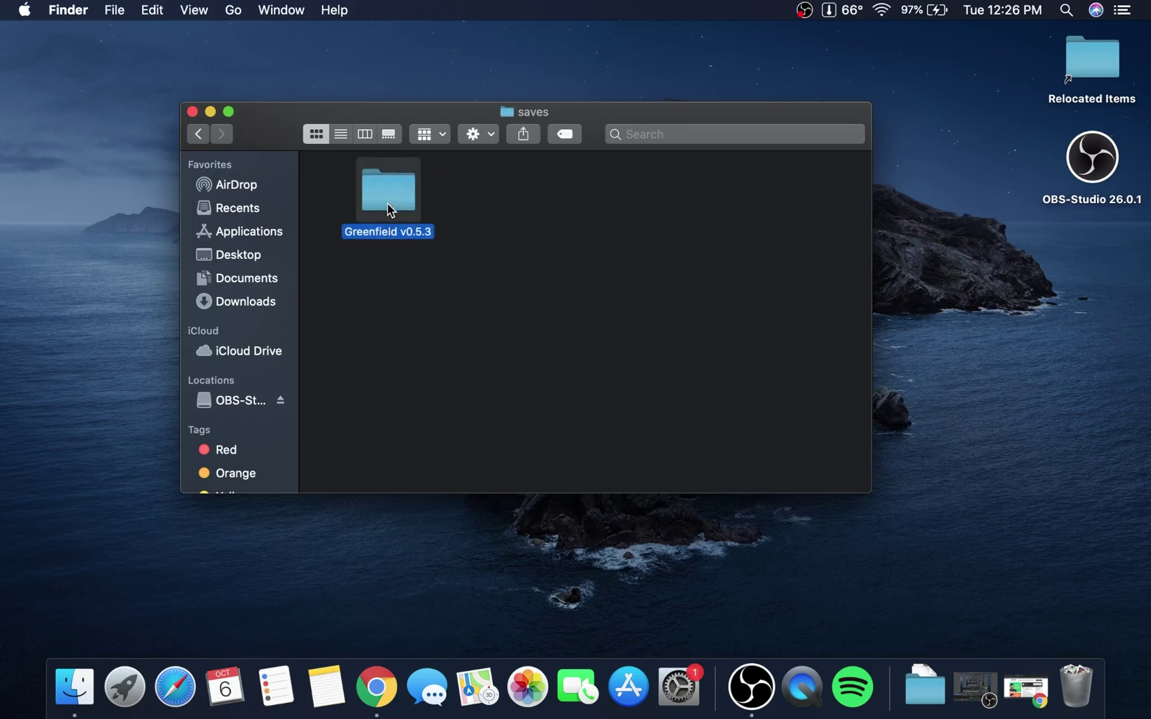
{"action": "left_click", "coordinate": [549, 233]}
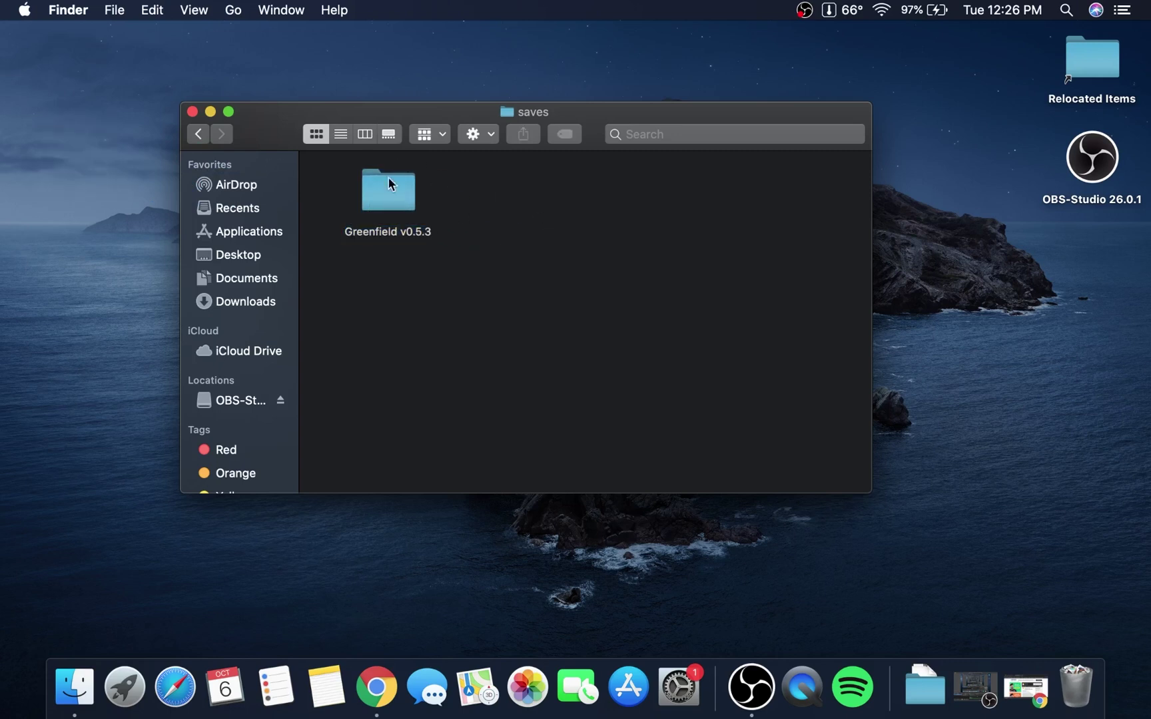
{"action": "left_click", "coordinate": [202, 134]}
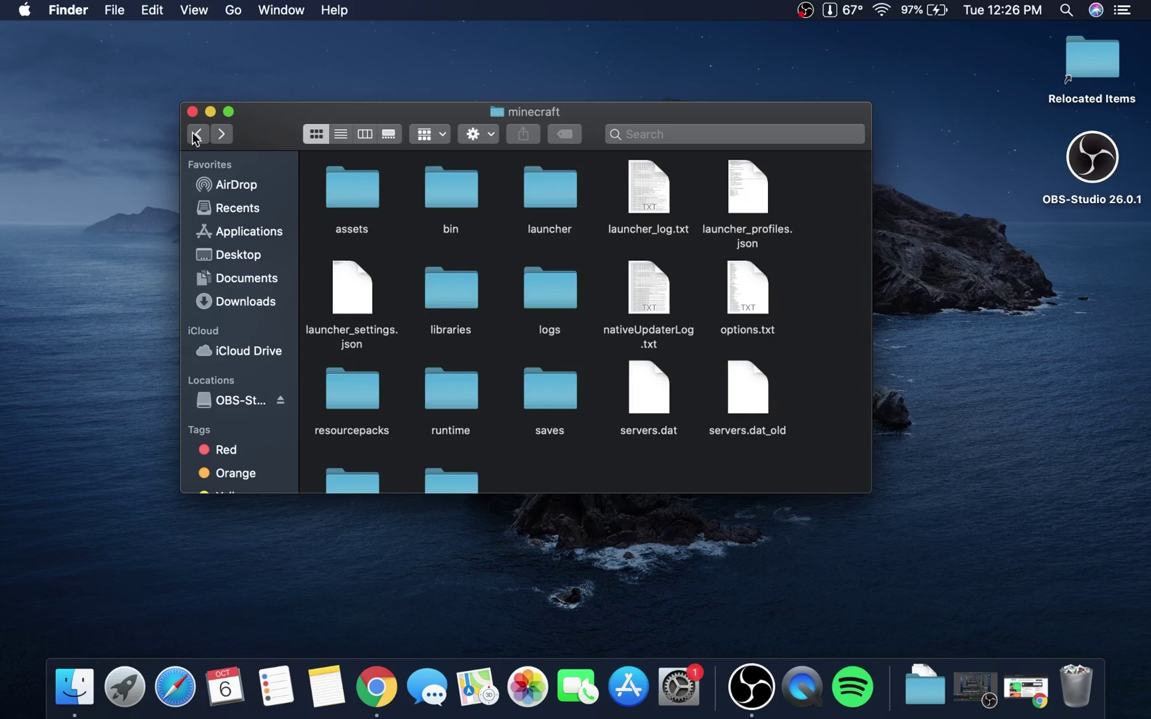
- Copy Greenfield-Texturepack-1.14.zip from the Downloads folder's Greenfield v0.5.3 folder
{"action": "left_click", "coordinate": [248, 303]}
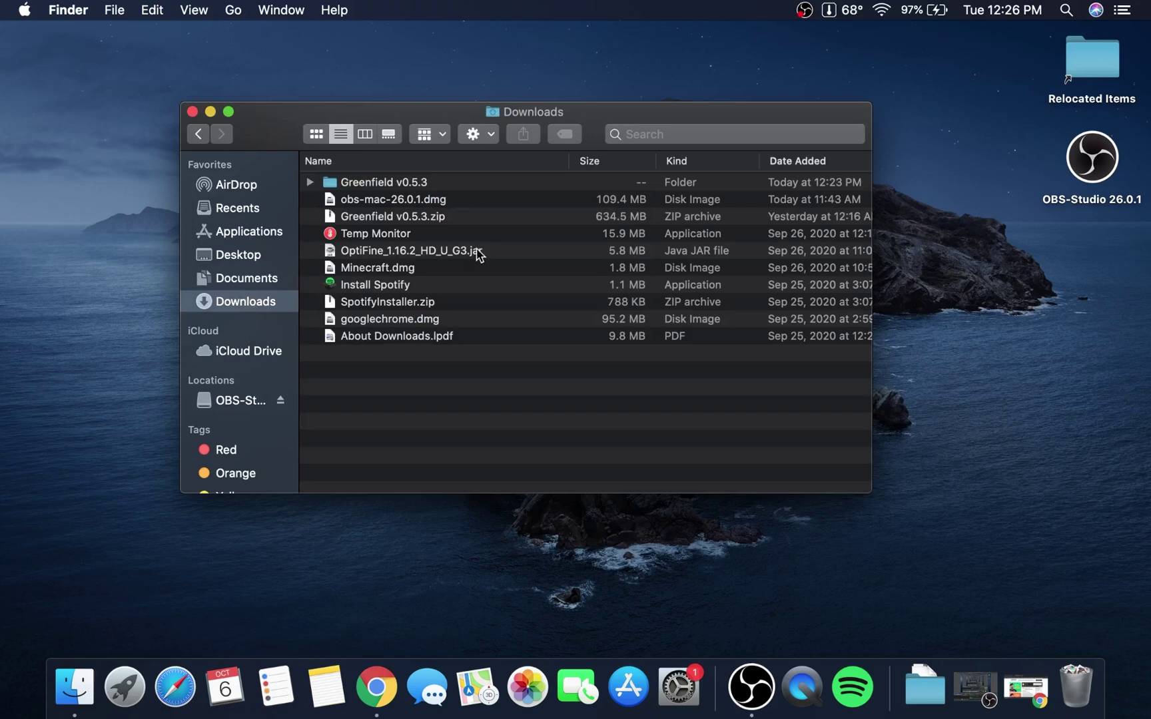
{"action": "double_click", "coordinate": [453, 180]}
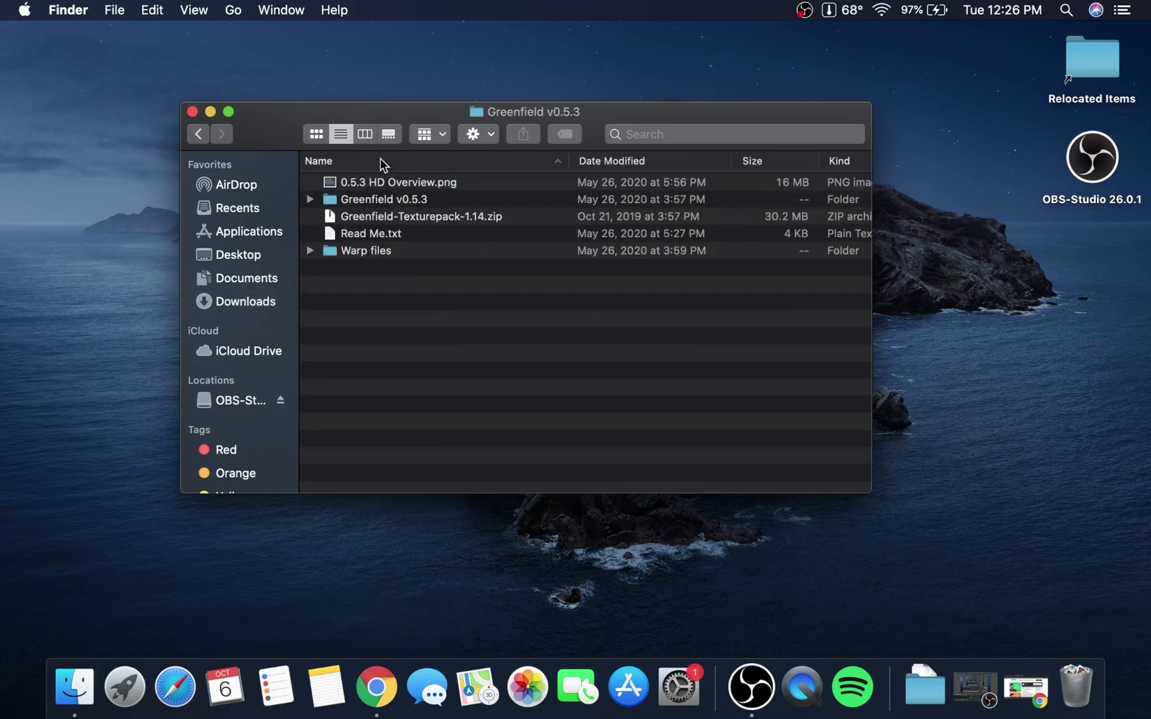
{"action": "left_click", "coordinate": [198, 134]}
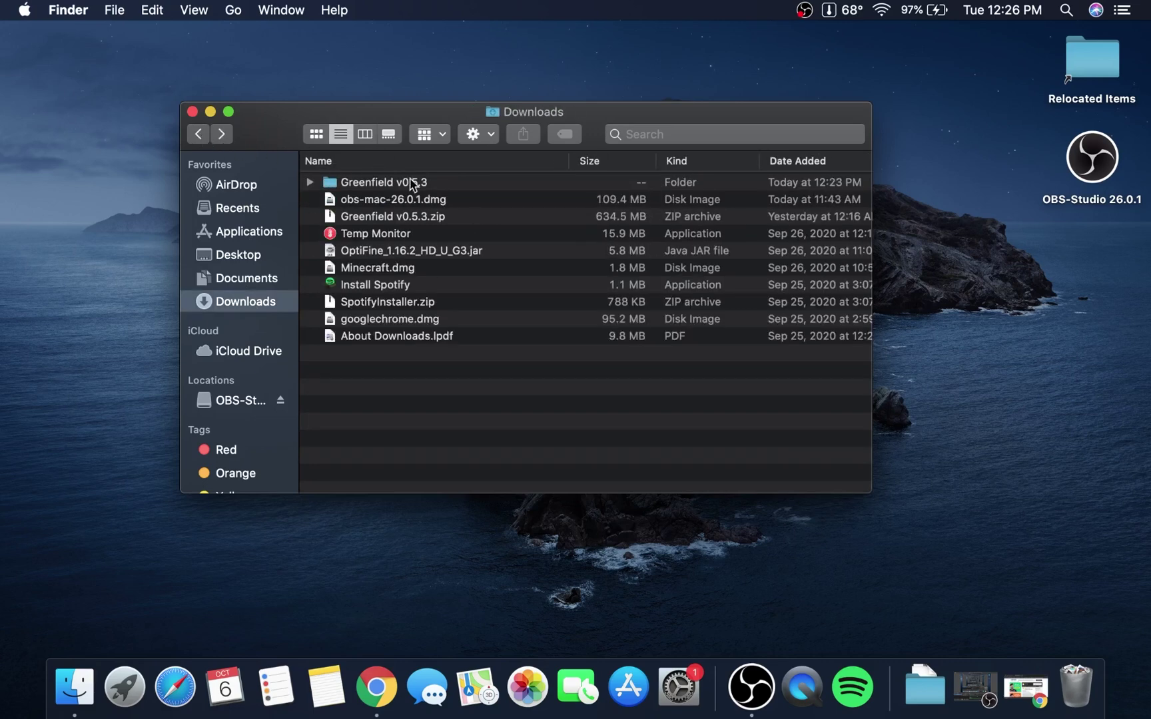
{"action": "double_click", "coordinate": [470, 189]}
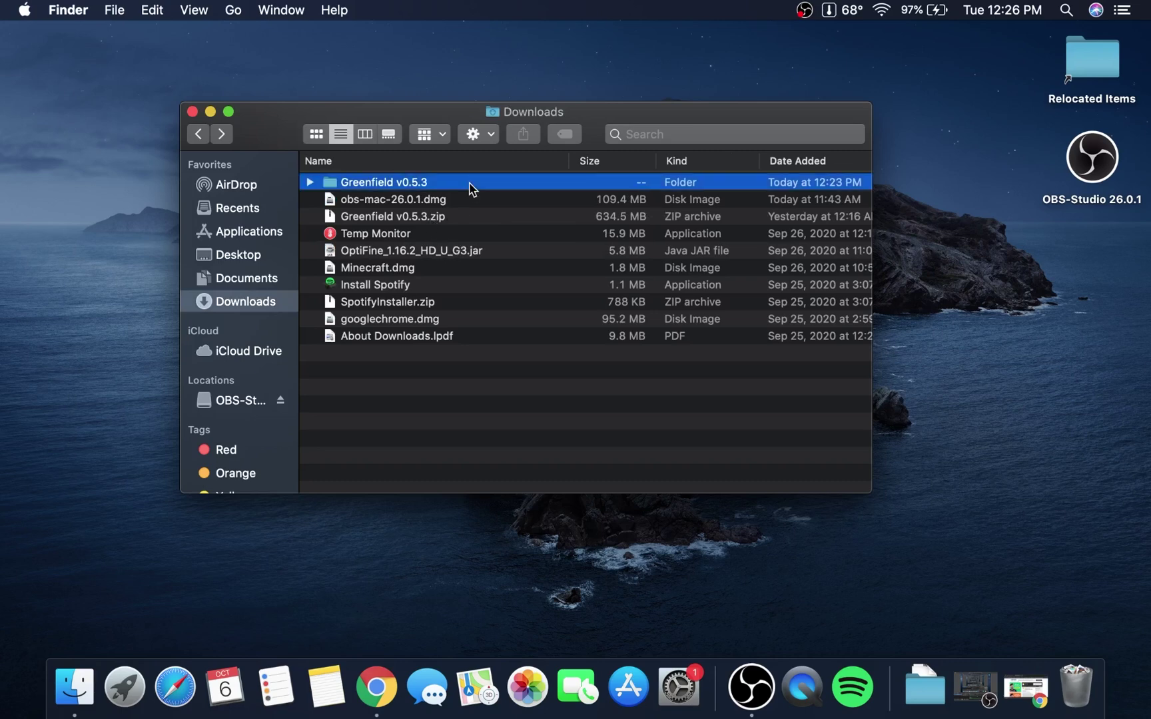
{"action": "left_click", "coordinate": [431, 217]}
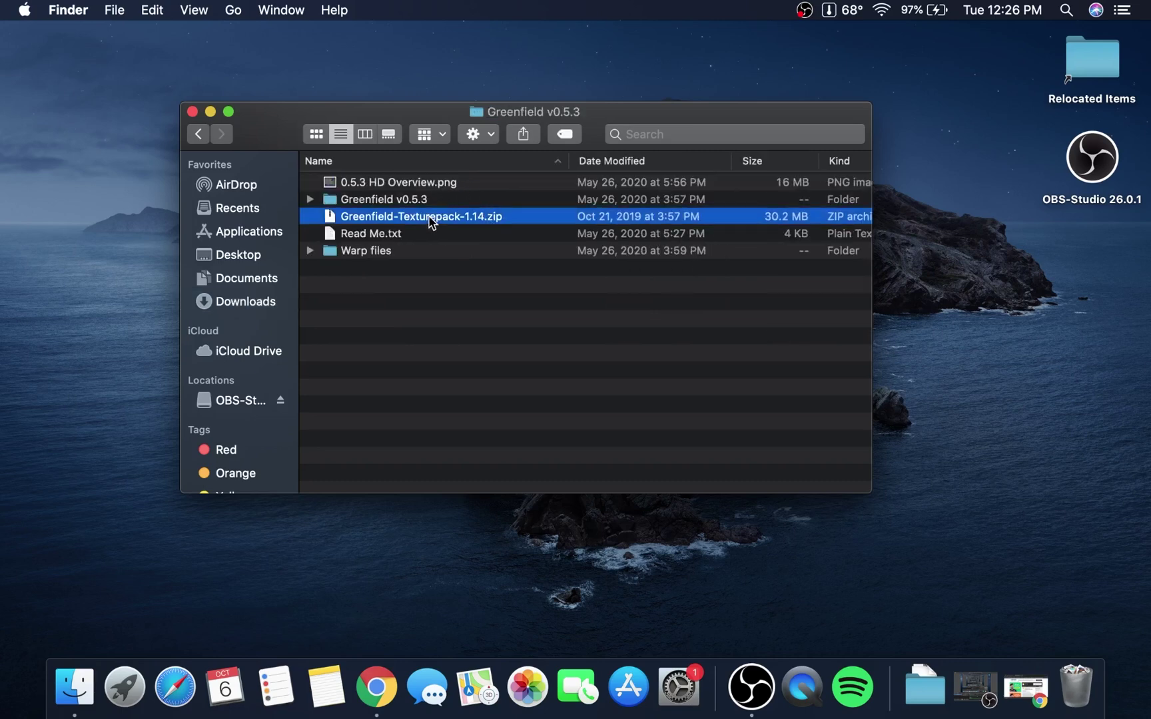
{"action": "right_click", "coordinate": [424, 225]}
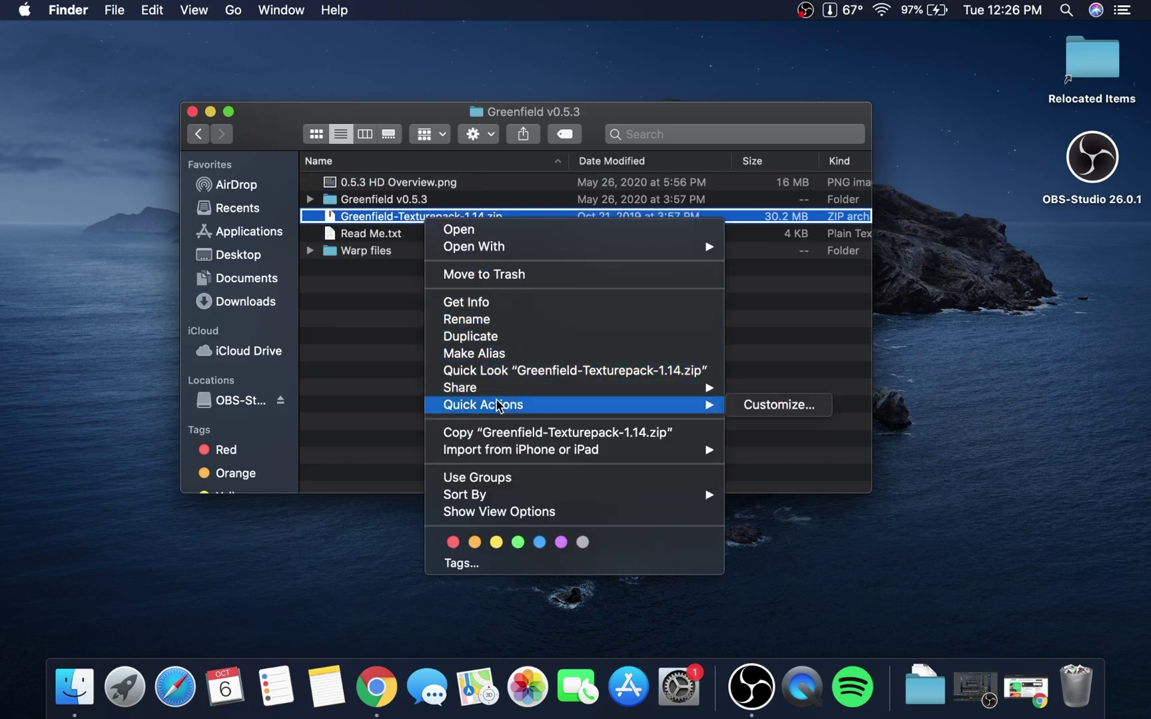
{"action": "left_click", "coordinate": [508, 434]}
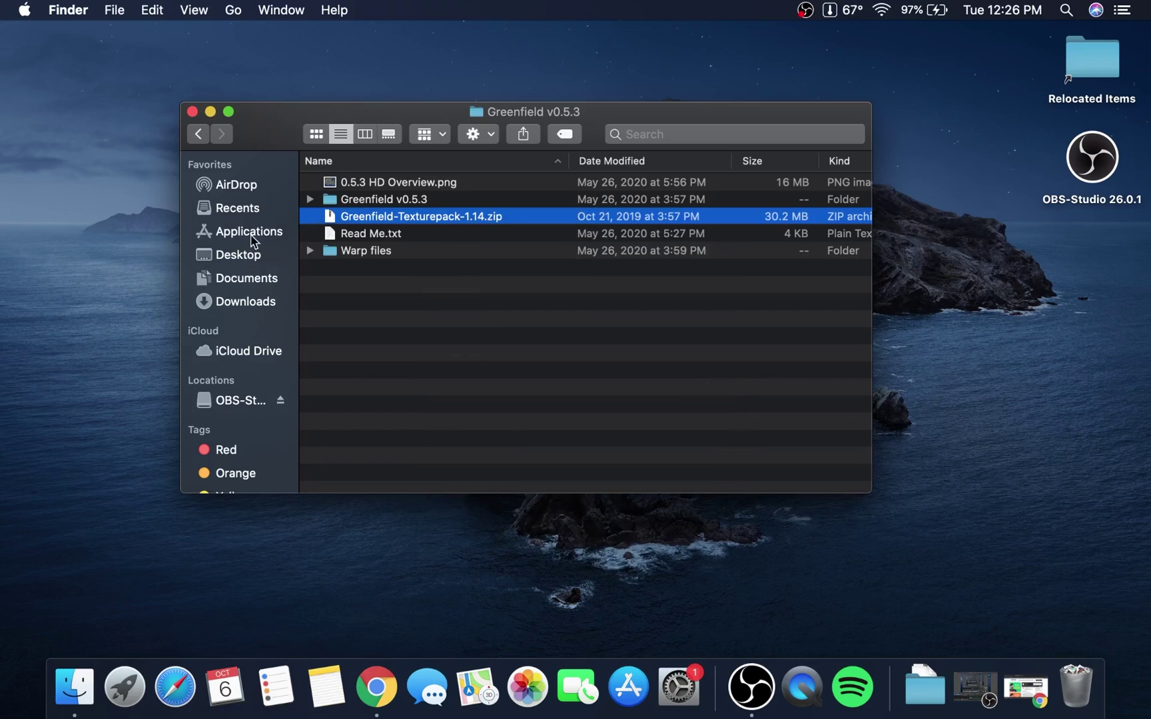
- Turn on Show Library Folder in the home folder's View Options
{"action": "left_click", "coordinate": [247, 211]}
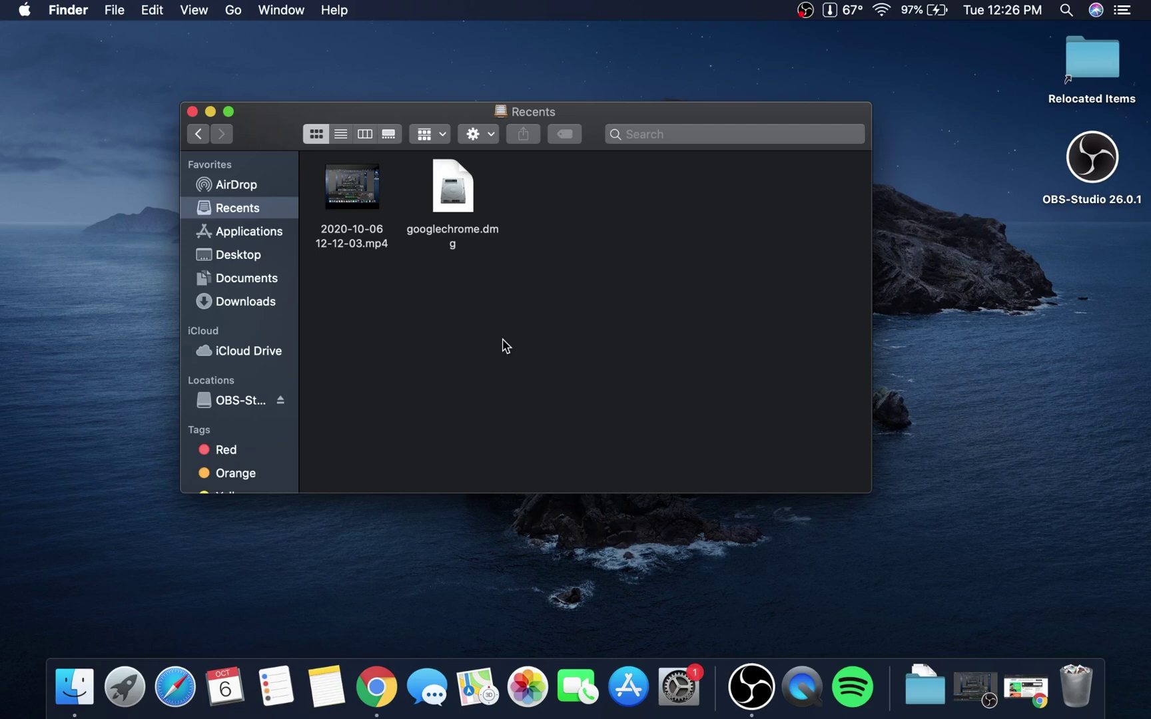
{"action": "key", "text": "super+shift+h"}
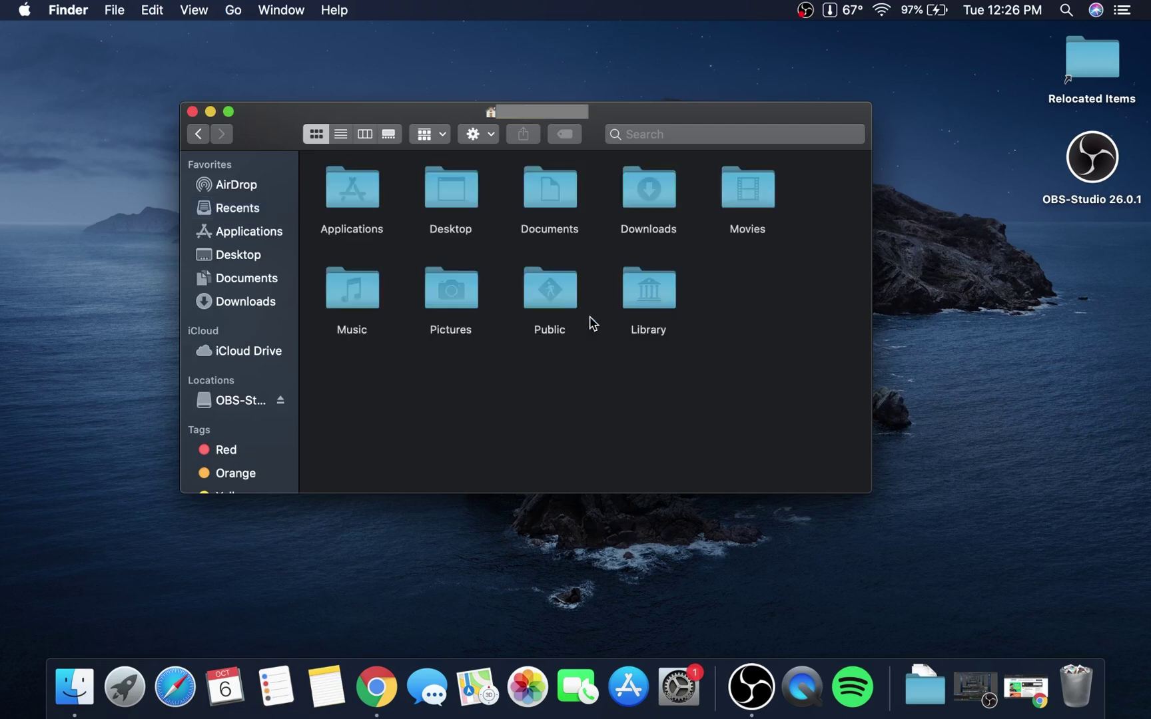
{"action": "left_click", "coordinate": [473, 135]}
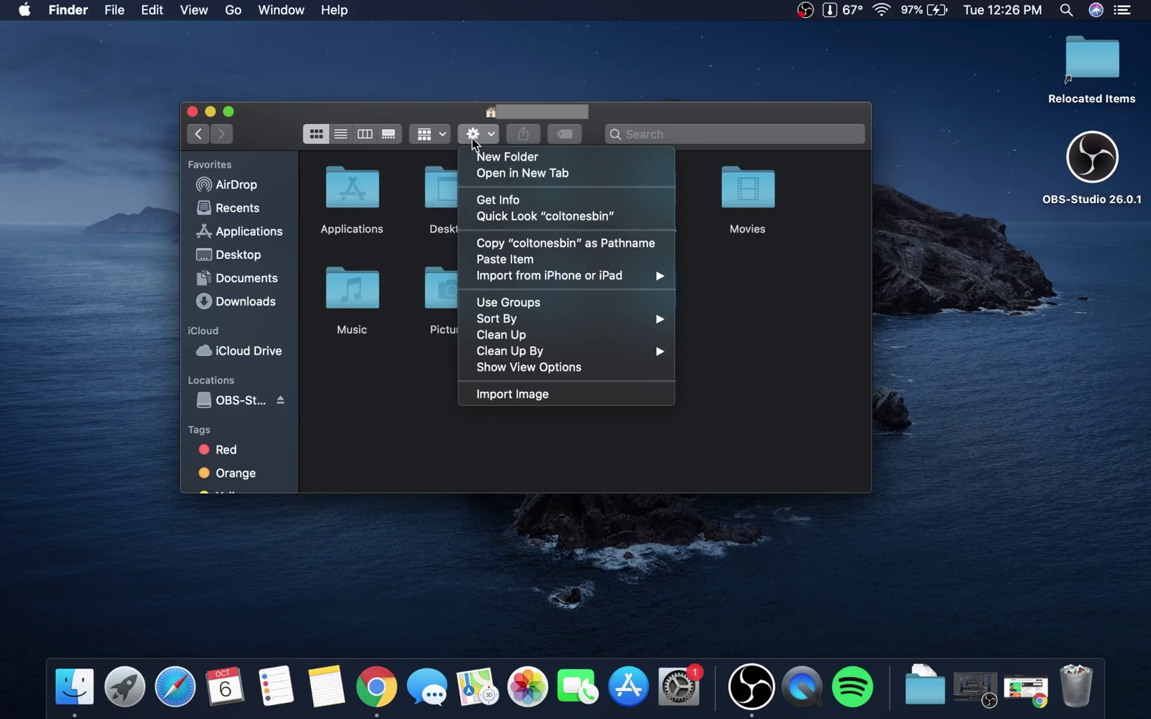
{"action": "left_click", "coordinate": [508, 369]}
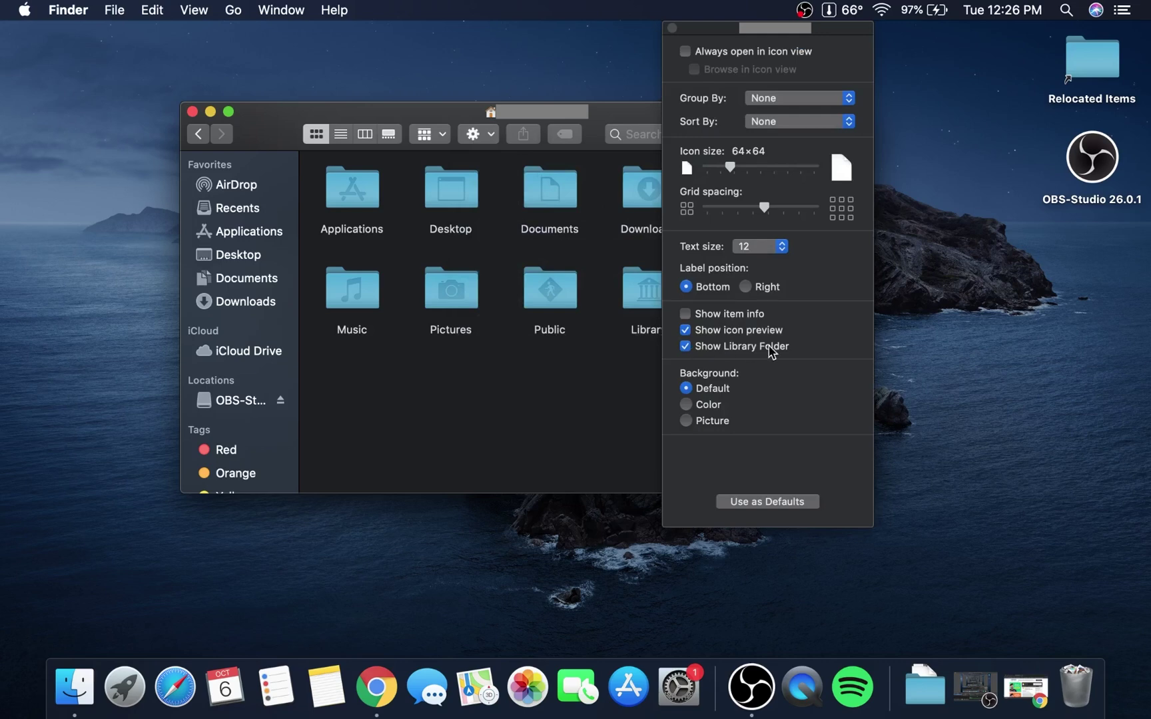
{"action": "left_click", "coordinate": [696, 349]}
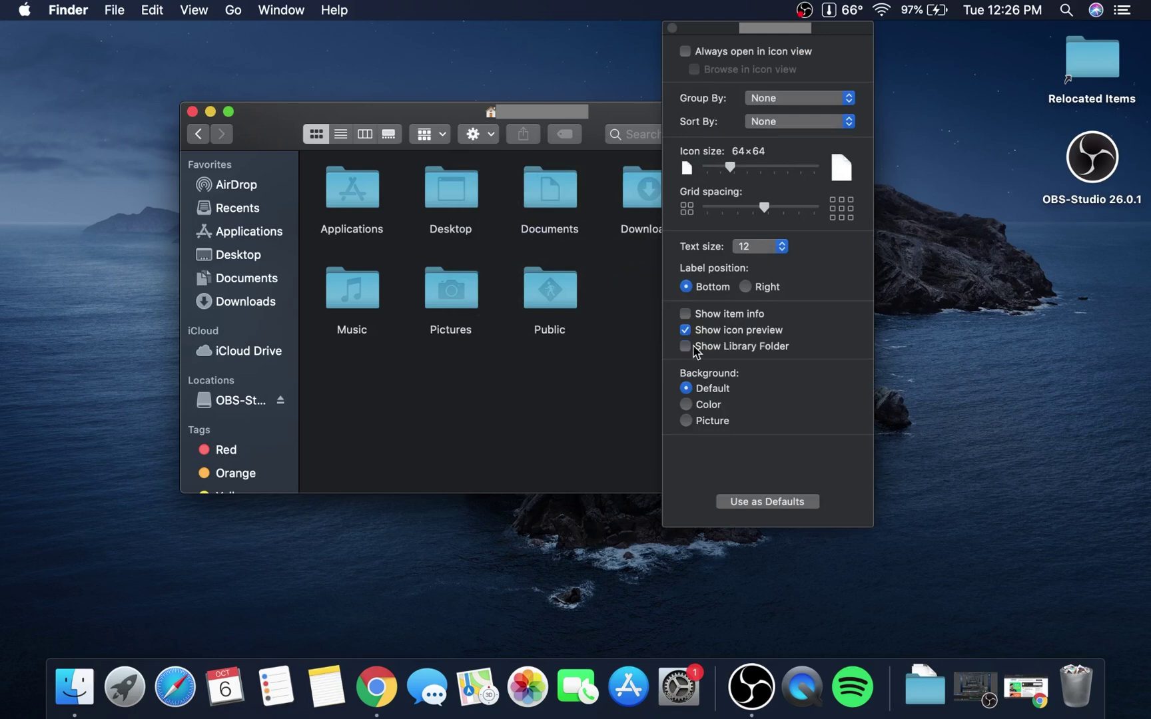
{"action": "left_click", "coordinate": [696, 349]}
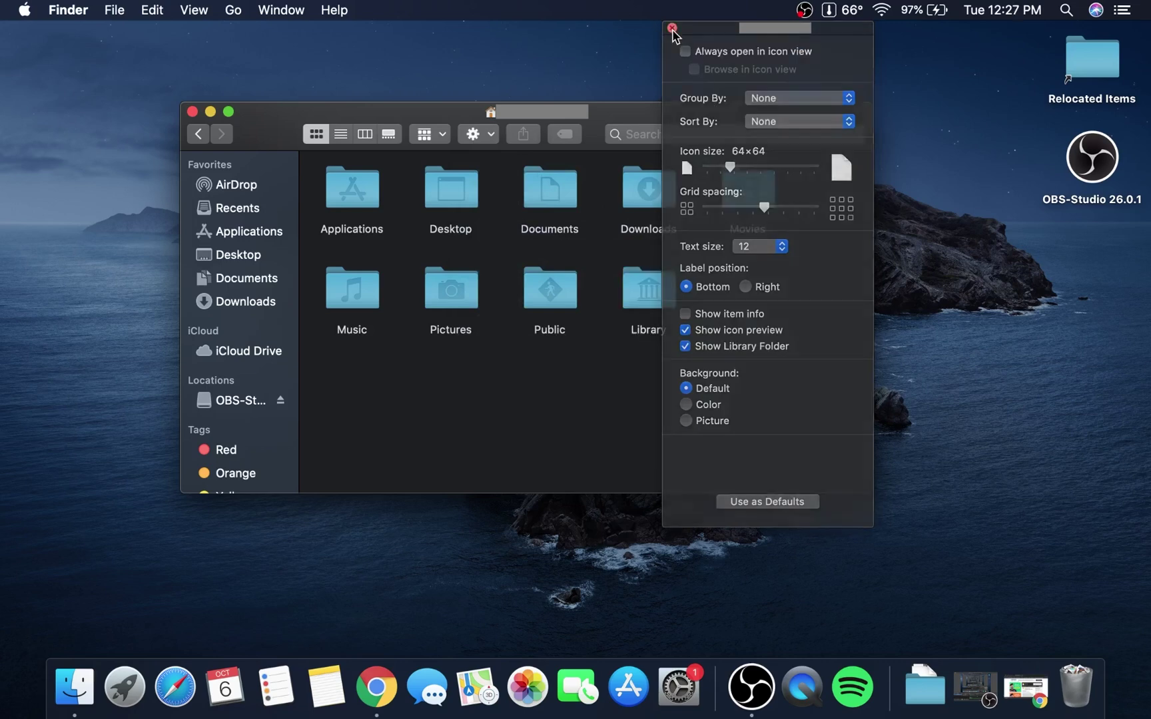
{"action": "left_click", "coordinate": [672, 28]}
- Go into Library > Application Support to find the minecraft folder
{"action": "double_click", "coordinate": [662, 291]}
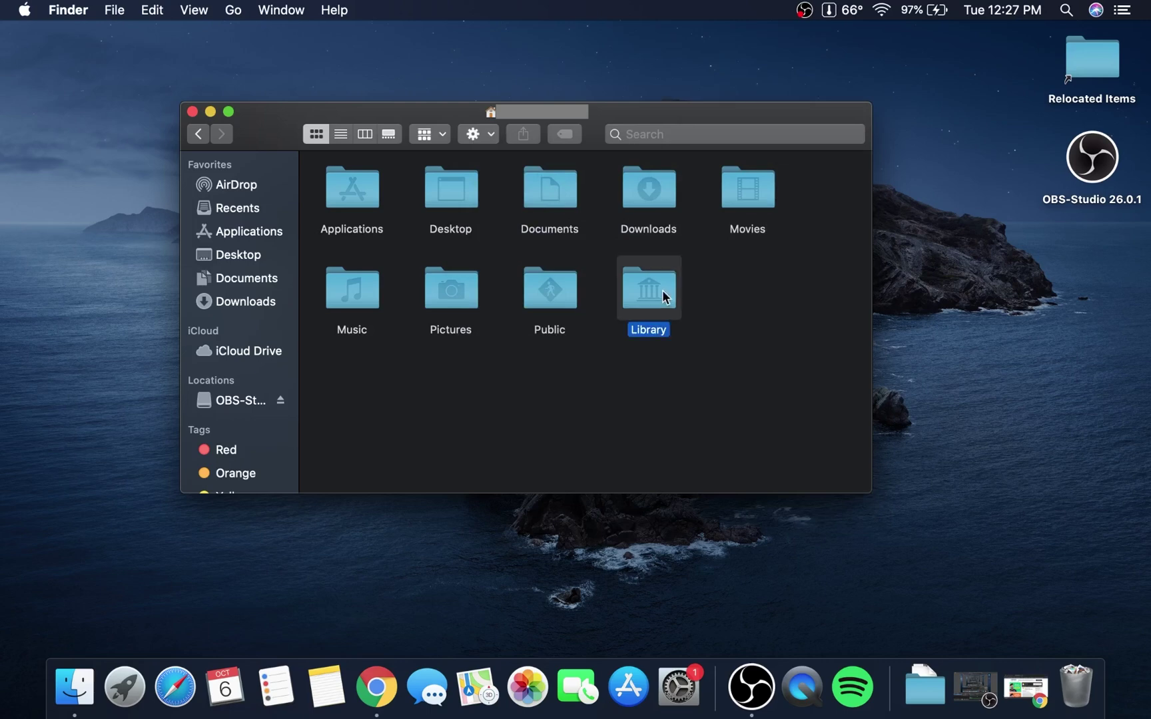
{"action": "double_click", "coordinate": [544, 190]}
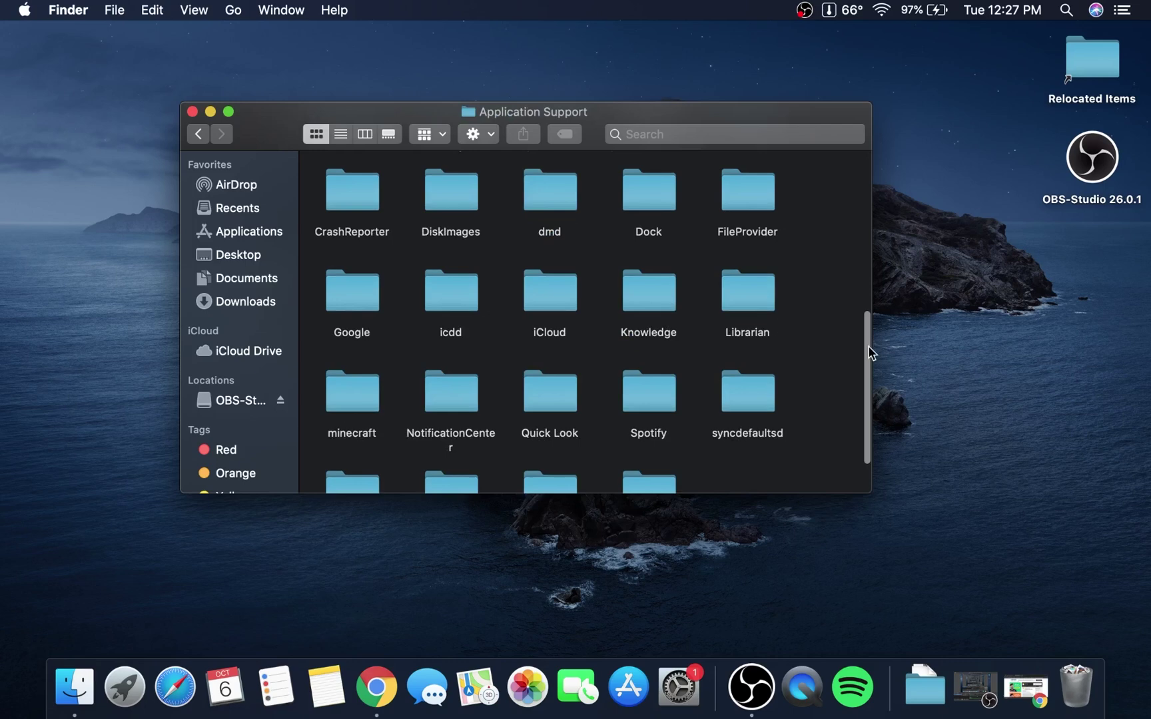
{"action": "left_click_drag", "start_coordinate": [867, 357], "coordinate": [848, 167]}
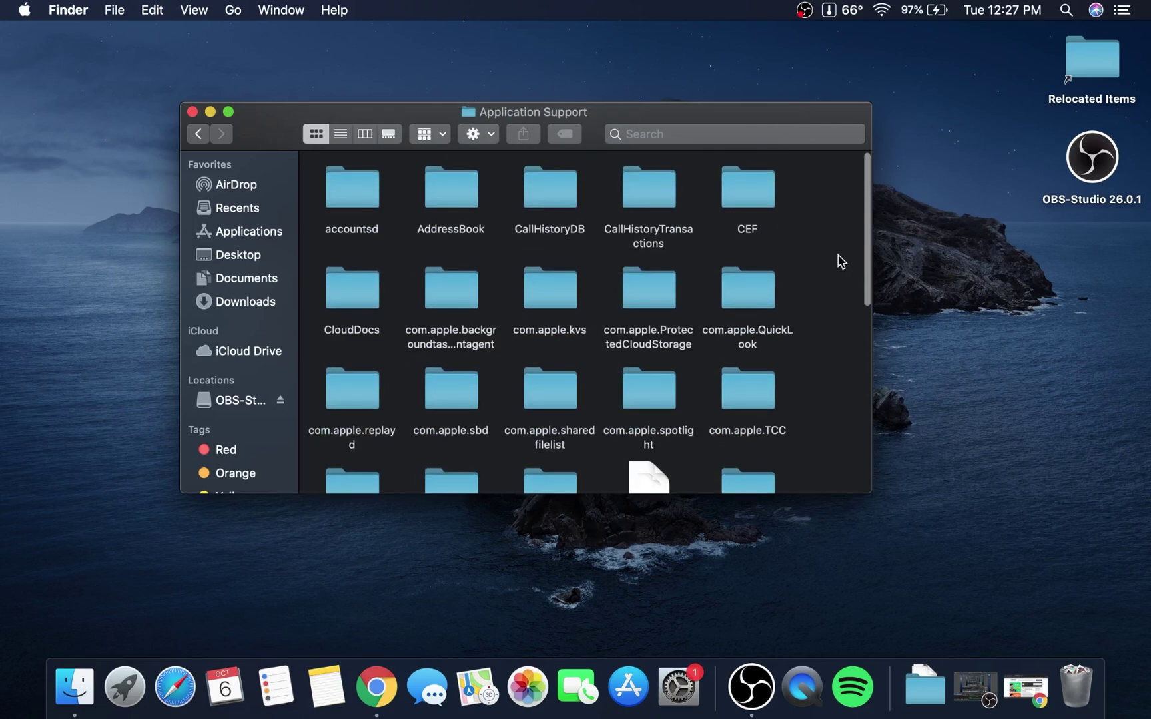
{"action": "scroll", "coordinate": [840, 260], "scroll_direction": "down", "scroll_amount": 10}
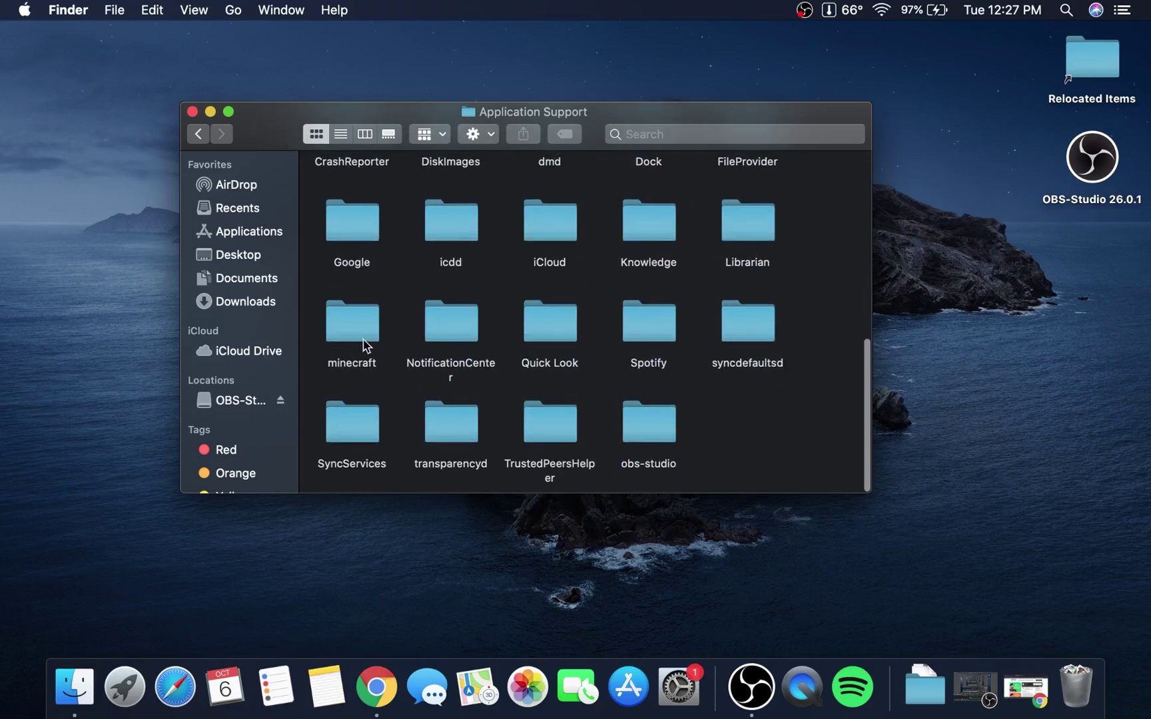
- Paste Greenfield-Texturepack-1.14.zip into minecraft's resourcepacks folder, then minimize the Finder window
{"action": "double_click", "coordinate": [349, 321]}
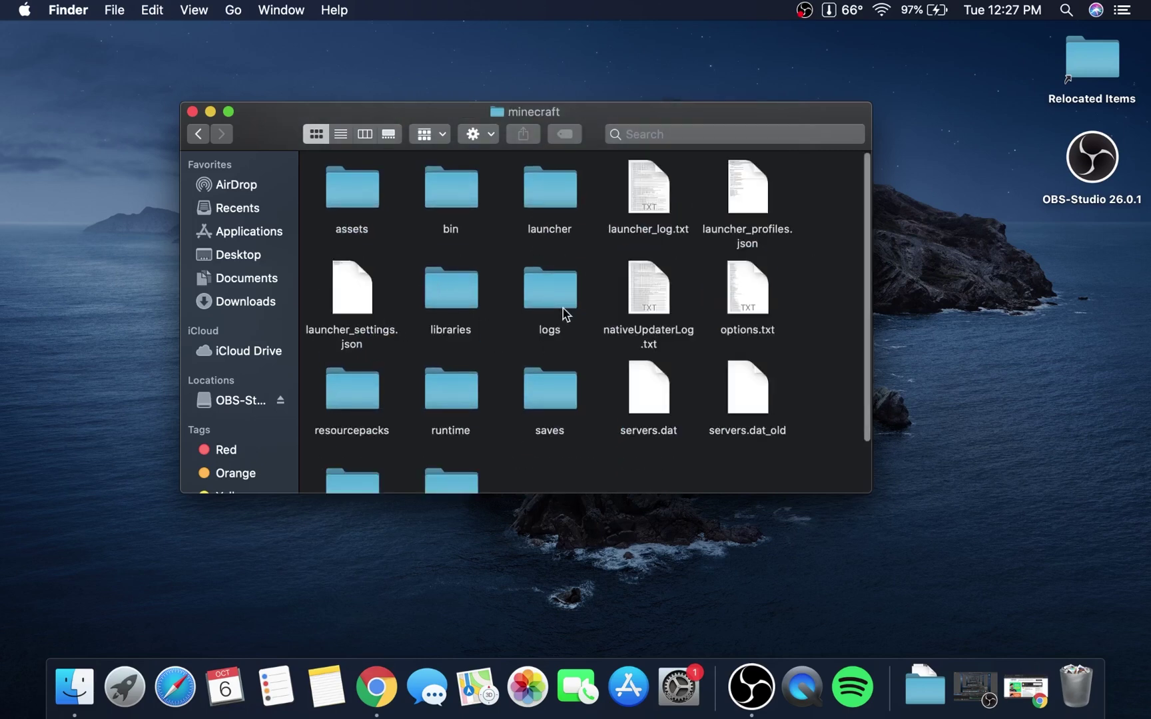
{"action": "double_click", "coordinate": [346, 409]}
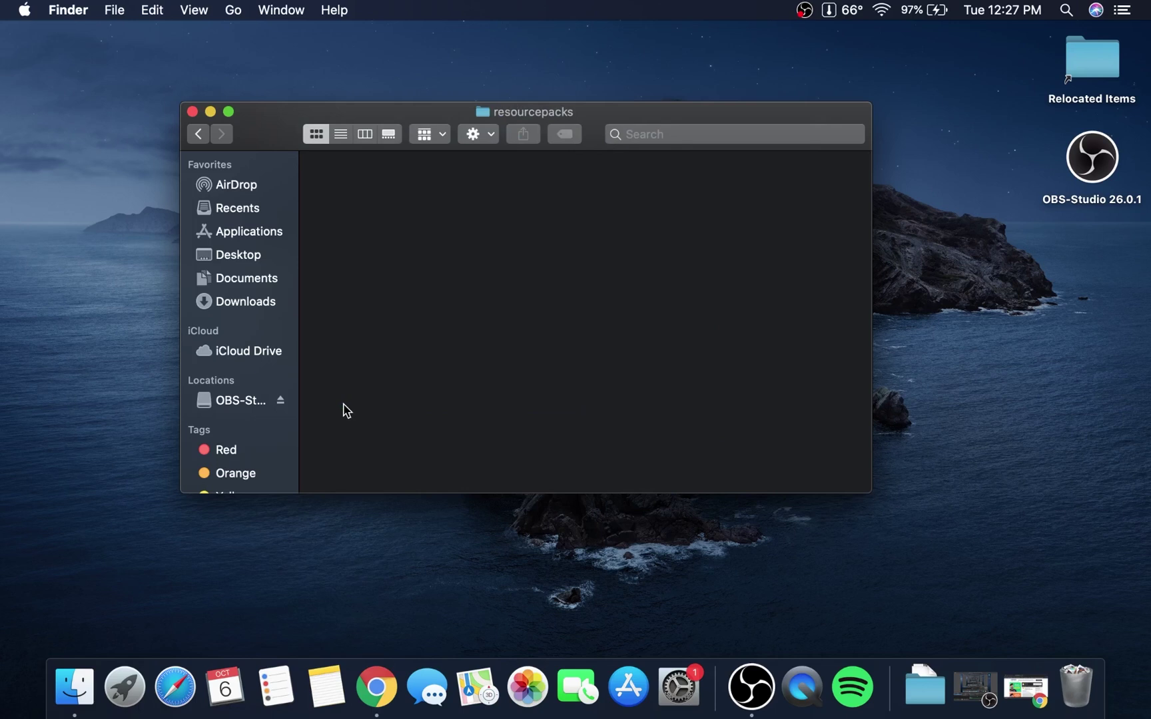
{"action": "right_click", "coordinate": [481, 227]}
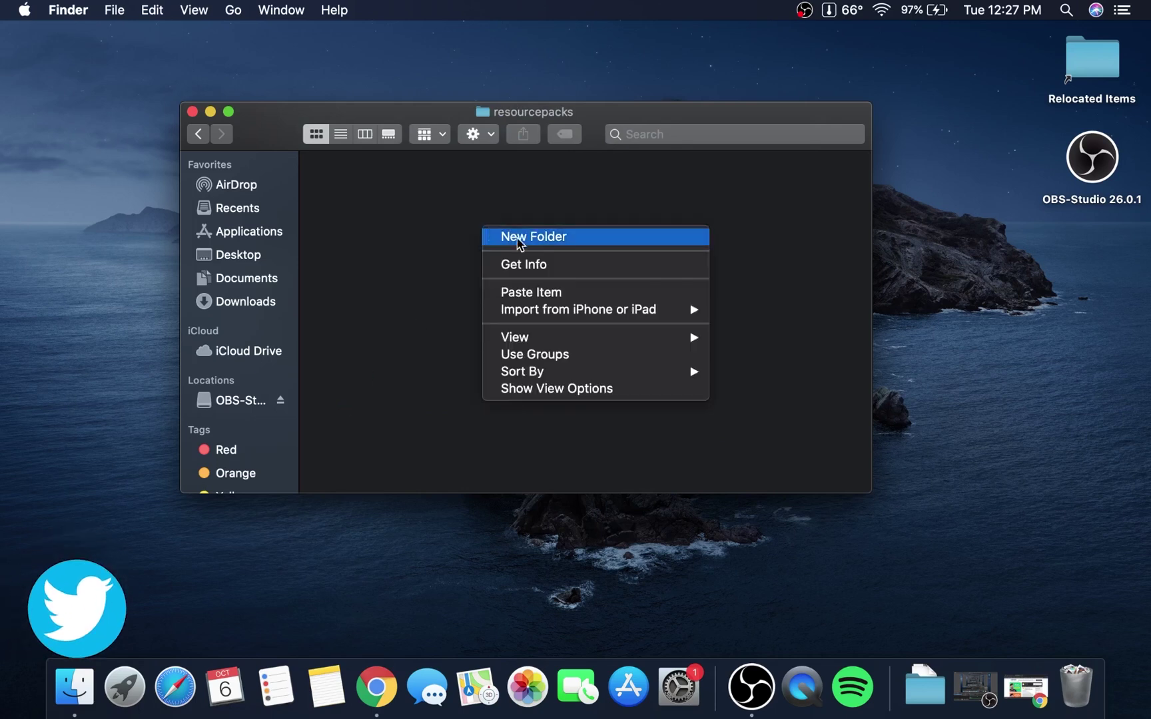
{"action": "left_click", "coordinate": [530, 291]}
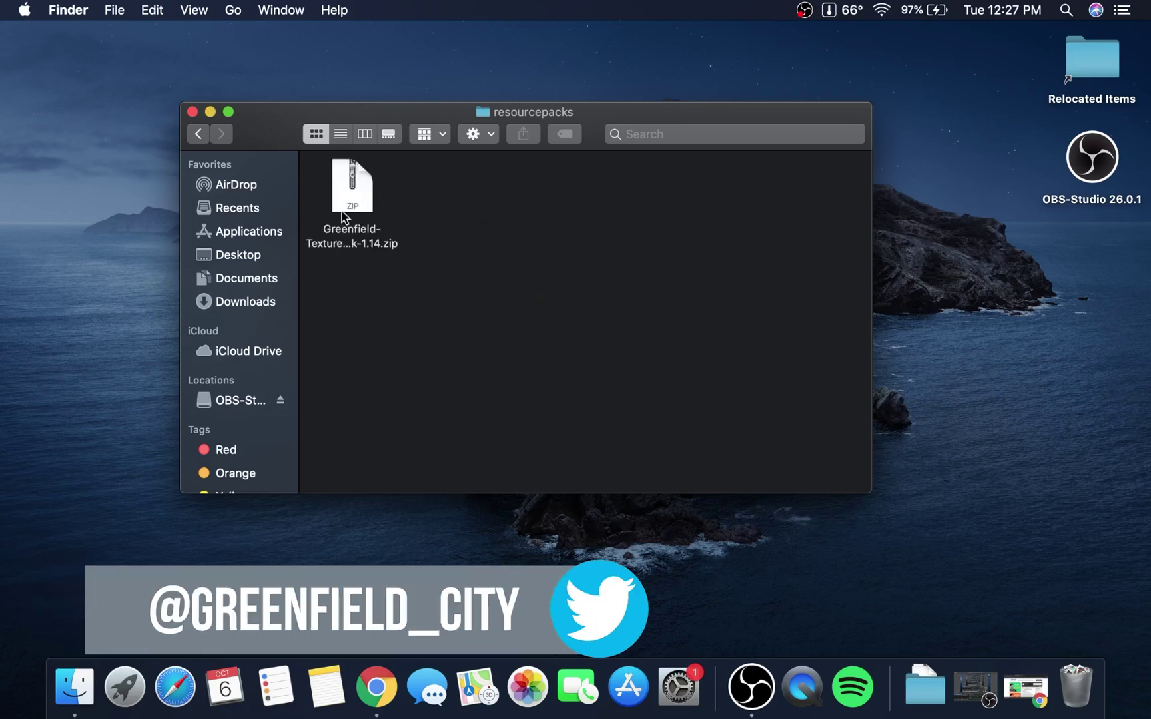
{"action": "left_click", "coordinate": [209, 112]}
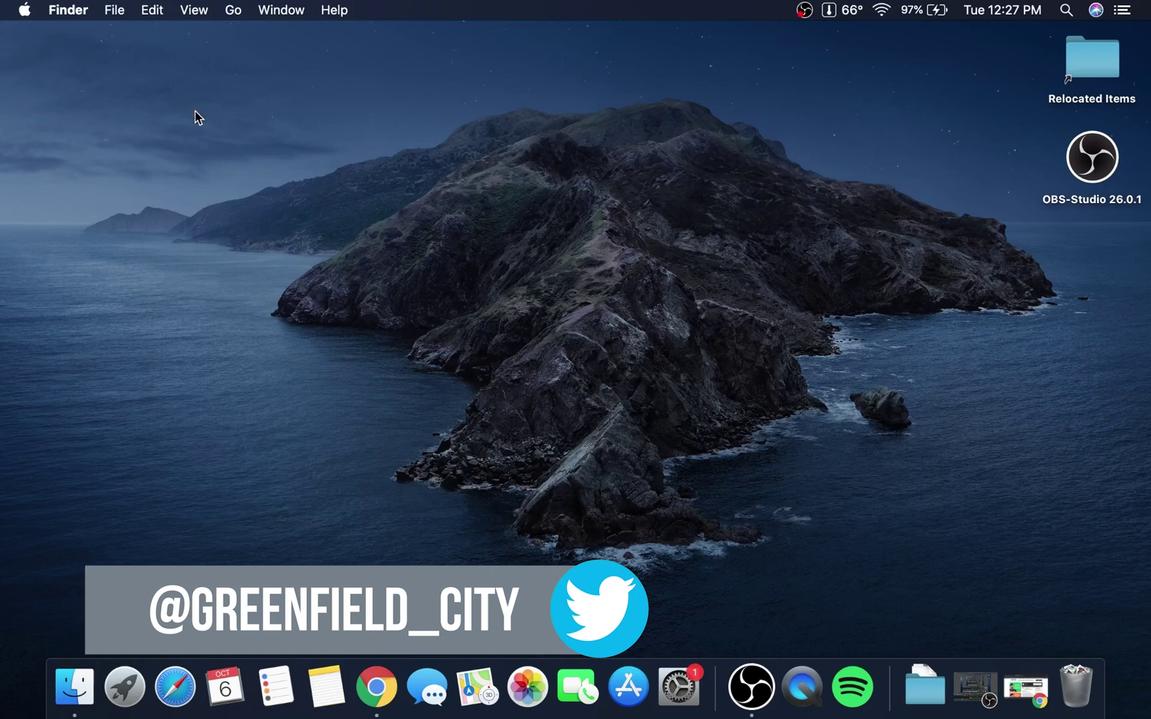
- Launch Minecraft from Applications, play version 1.16.2, and open About This Mac
{"action": "left_click", "coordinate": [84, 699]}
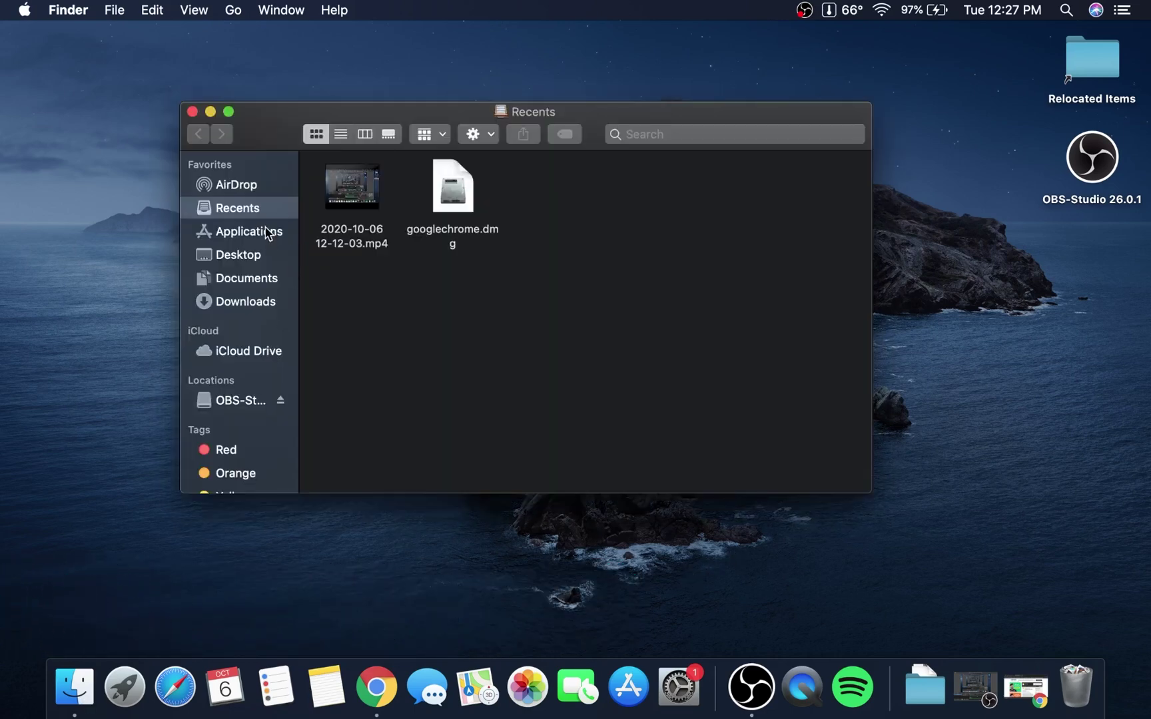
{"action": "left_click", "coordinate": [265, 231]}
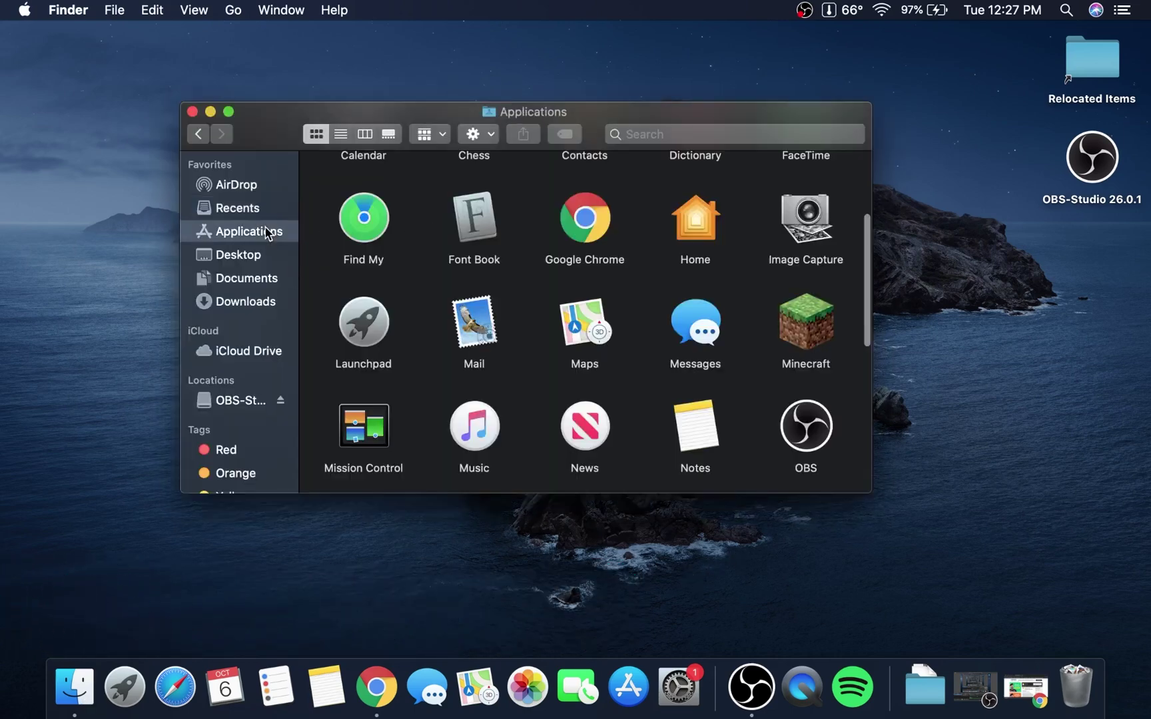
{"action": "double_click", "coordinate": [809, 330]}
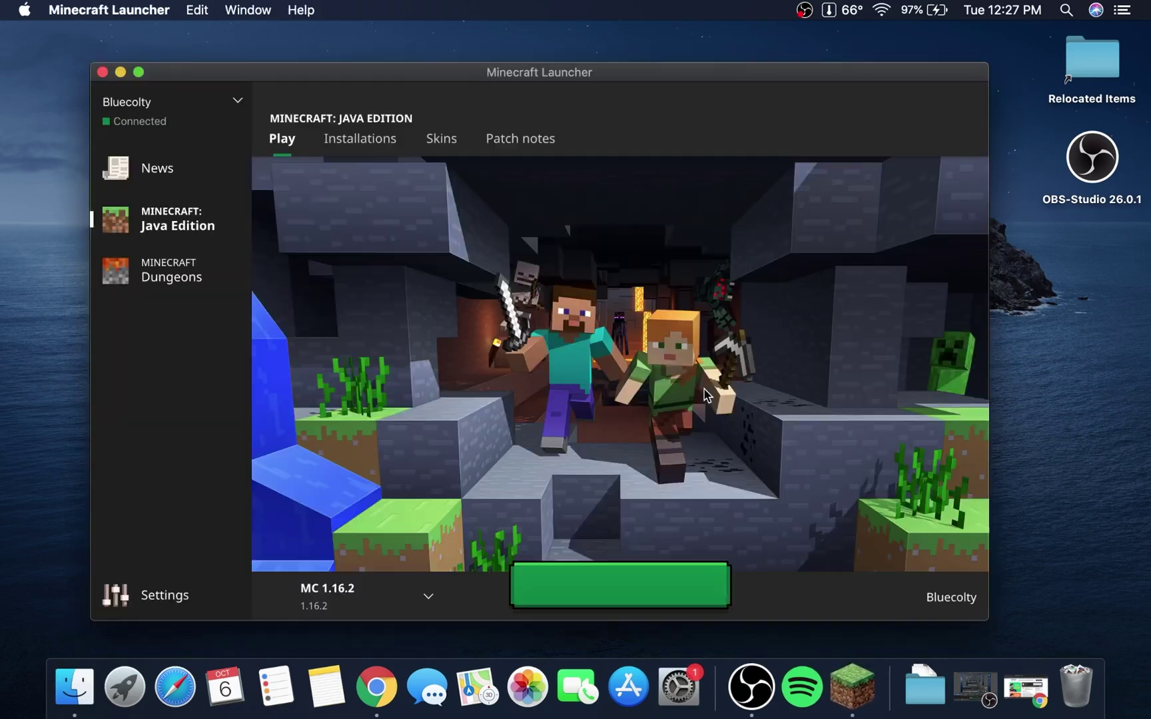
{"action": "left_click", "coordinate": [616, 589]}
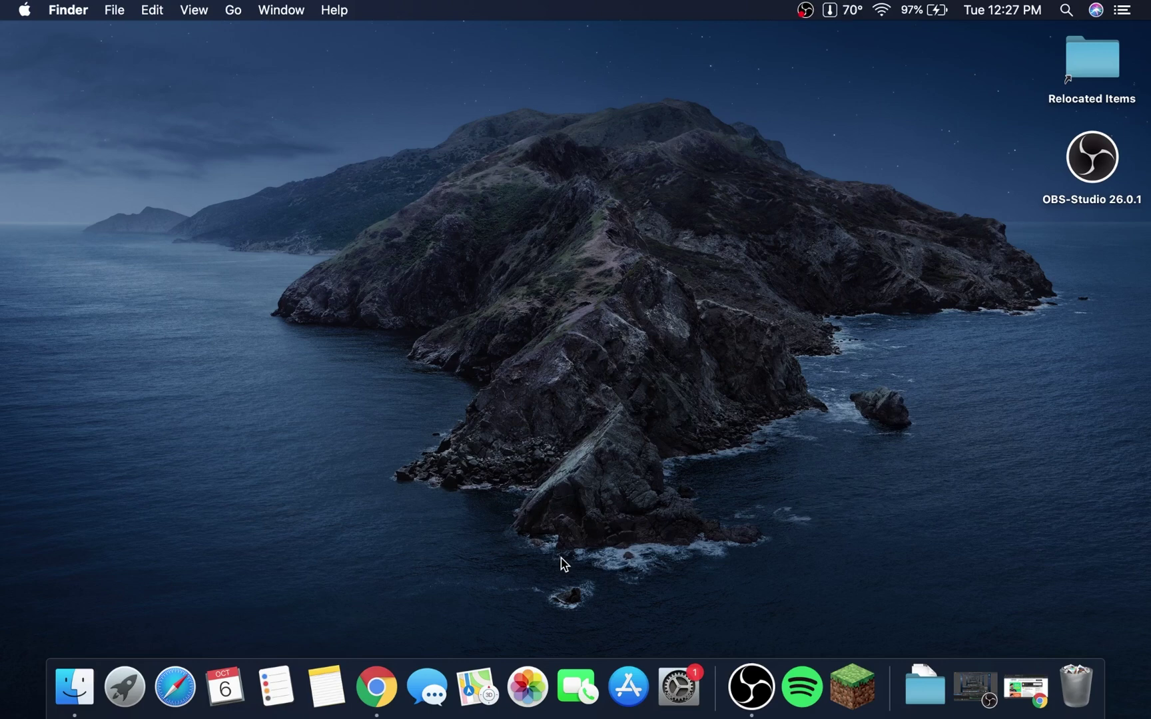
{"action": "left_click", "coordinate": [26, 10]}
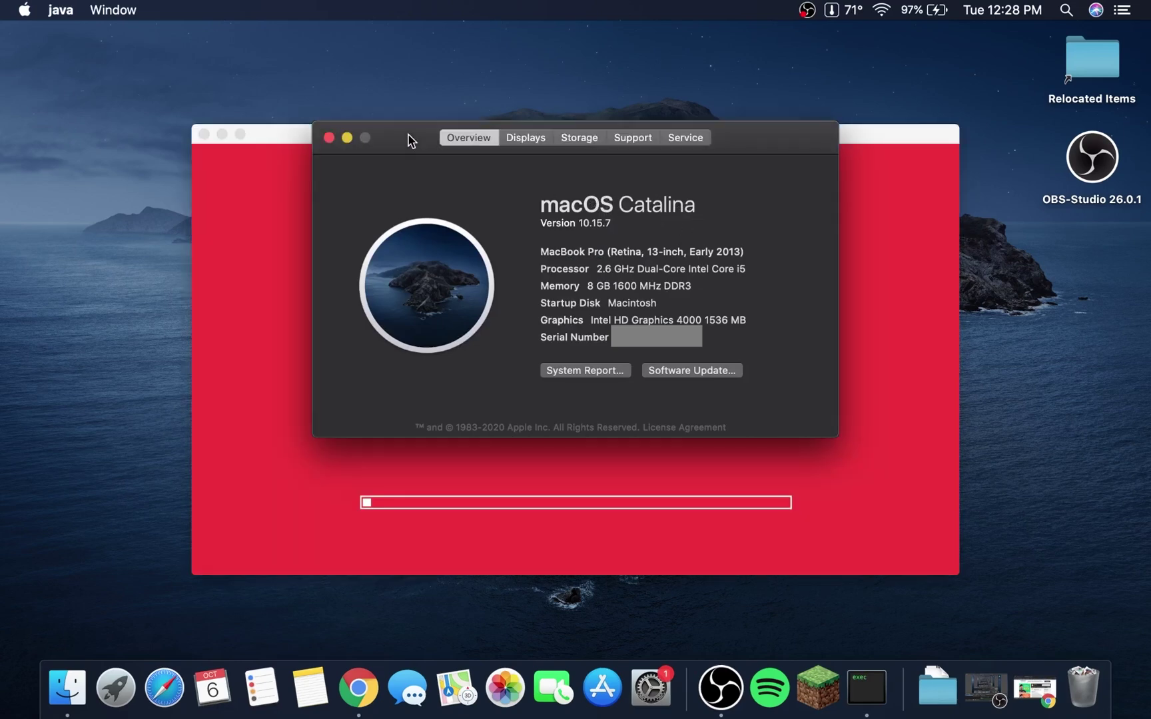
- Activate the Greenfield-Texturepack-1.14 resource pack in Options, accepting the older-version warning
{"action": "left_click", "coordinate": [330, 138]}
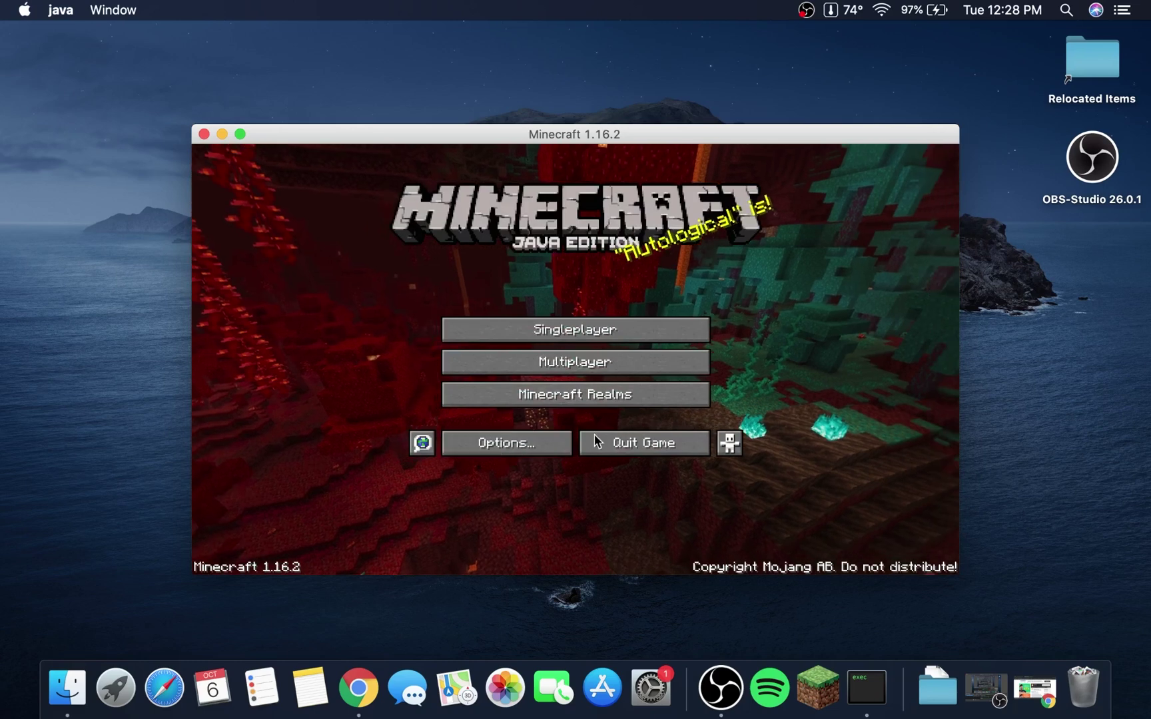
{"action": "left_click", "coordinate": [527, 448]}
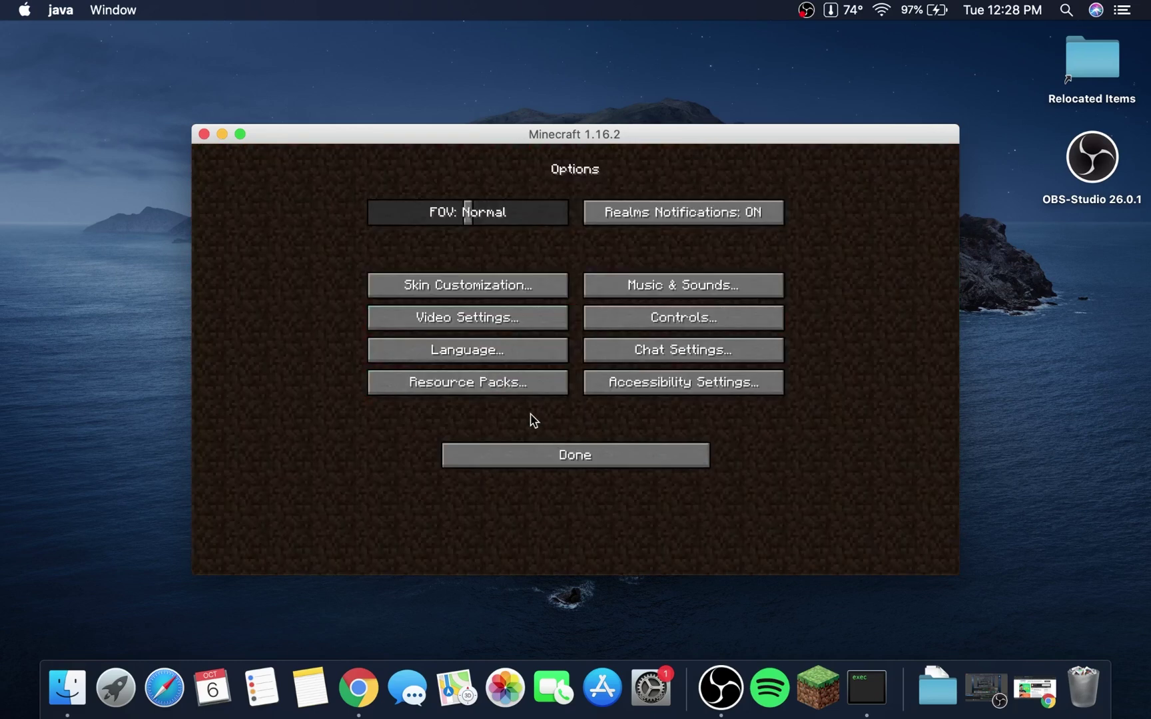
{"action": "left_click", "coordinate": [531, 459]}
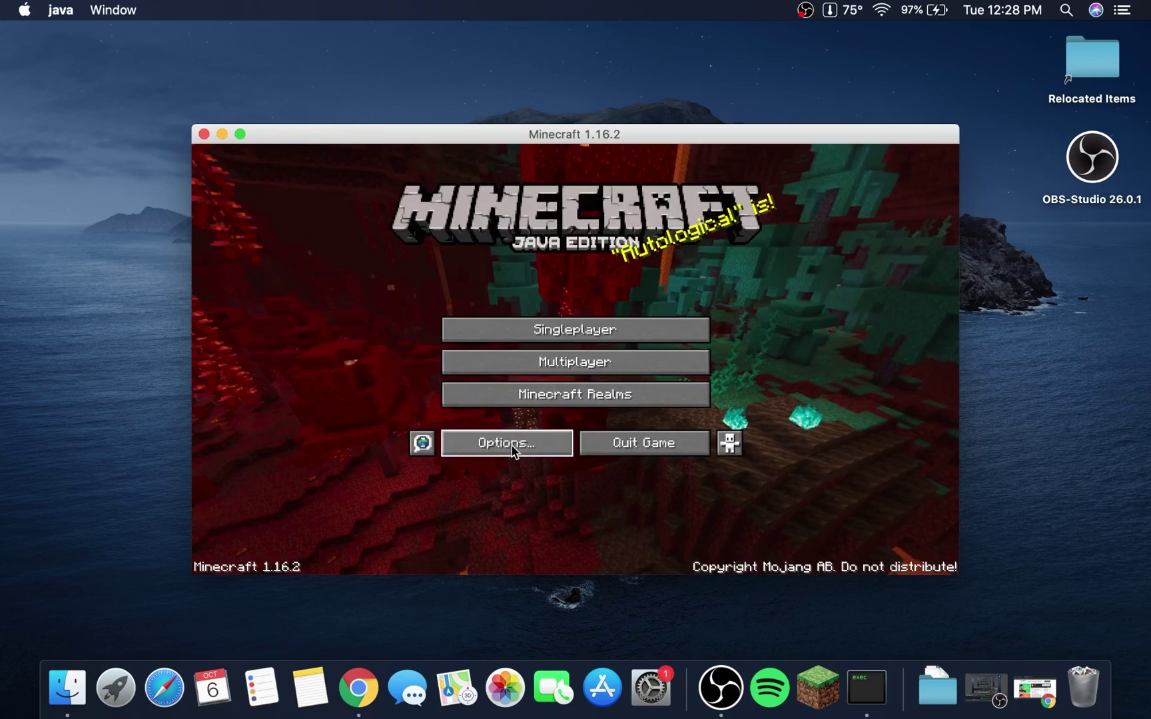
{"action": "left_click", "coordinate": [513, 444]}
{"action": "left_click", "coordinate": [495, 386]}
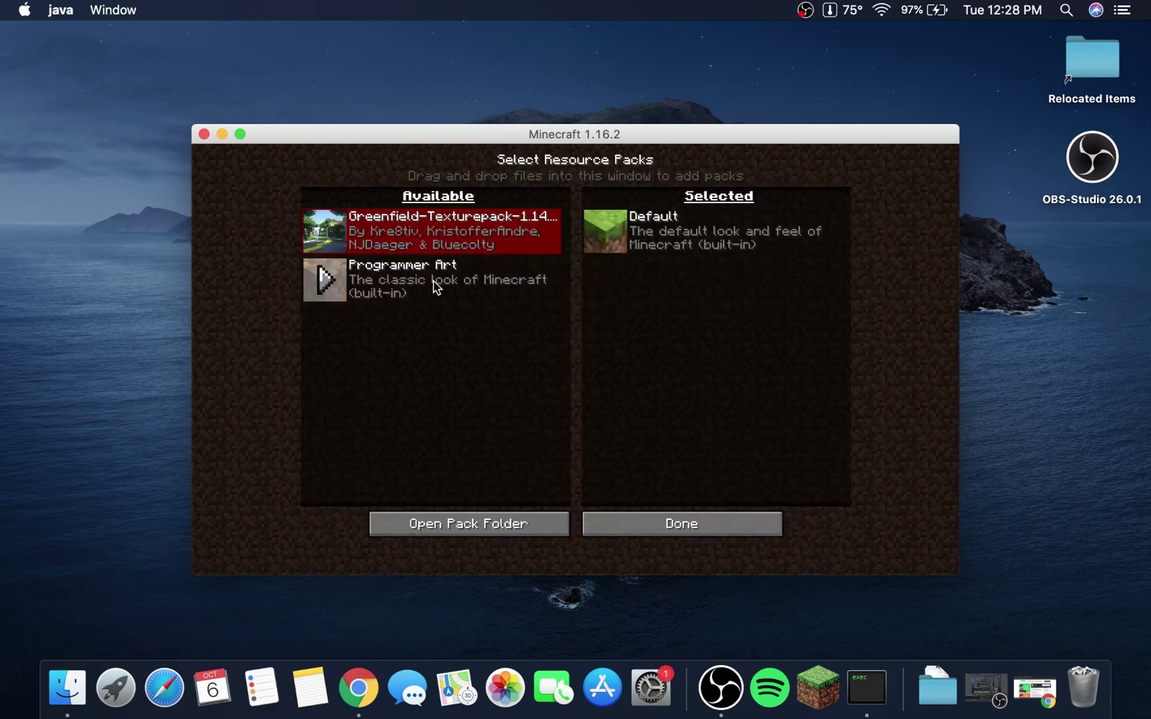
{"action": "mouse_move", "coordinate": [310, 240]}
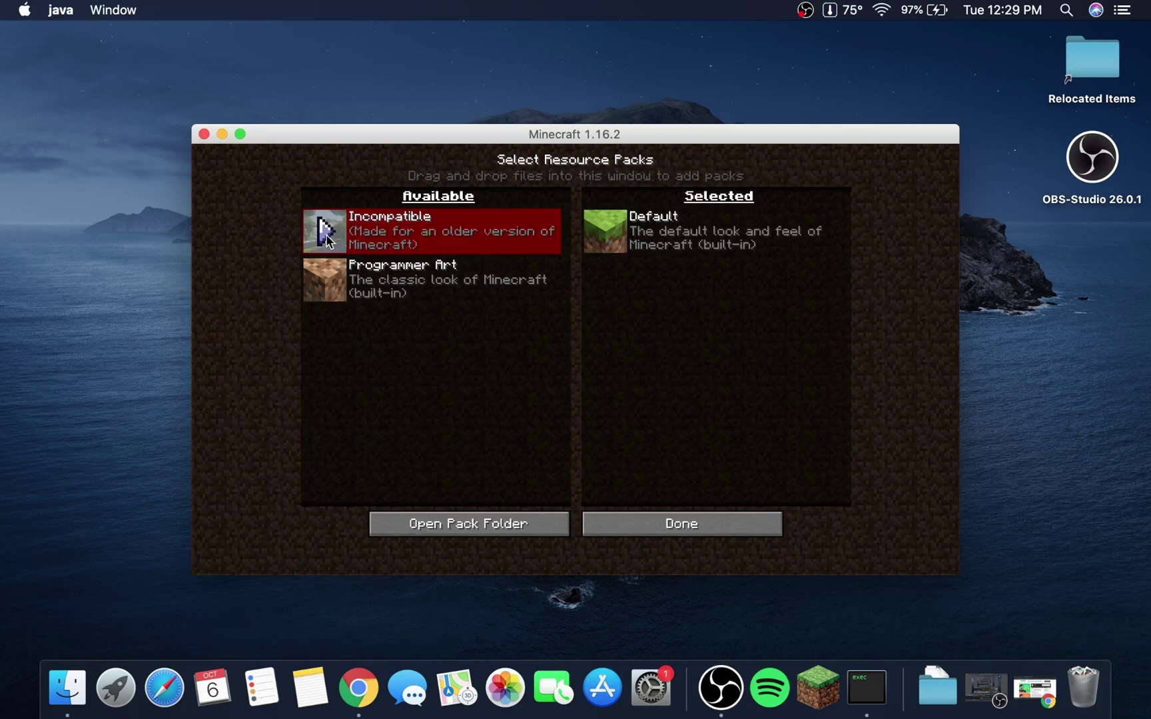
{"action": "left_click", "coordinate": [327, 239]}
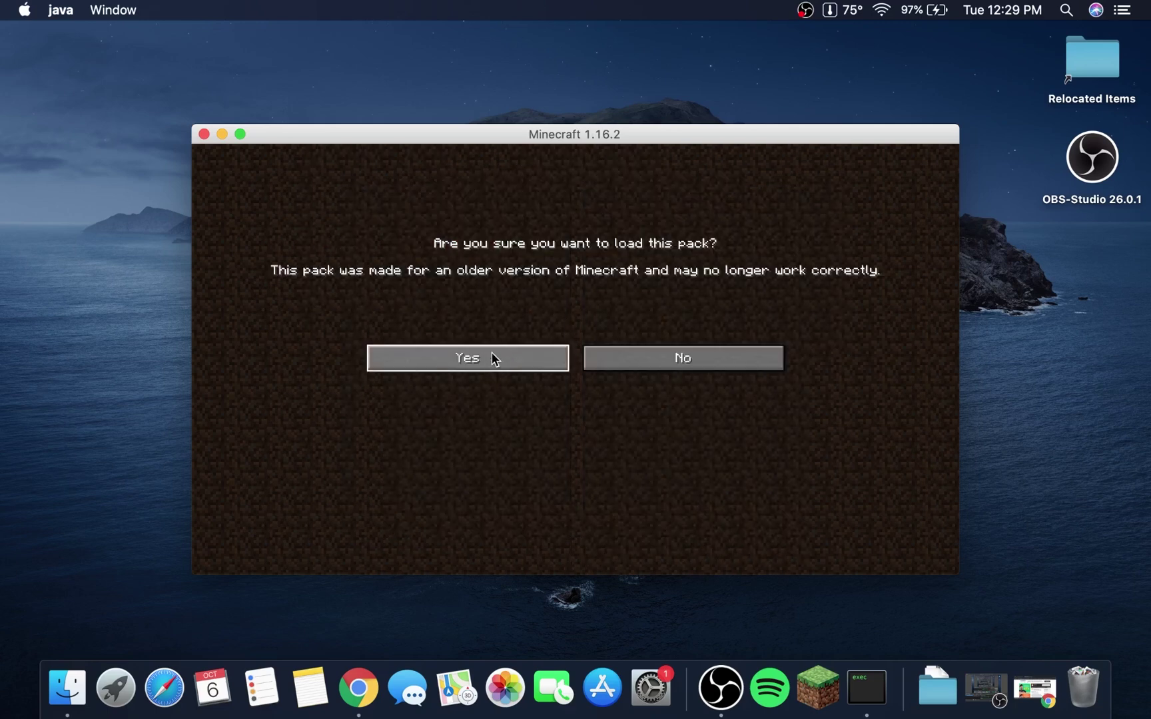
{"action": "left_click", "coordinate": [446, 358]}
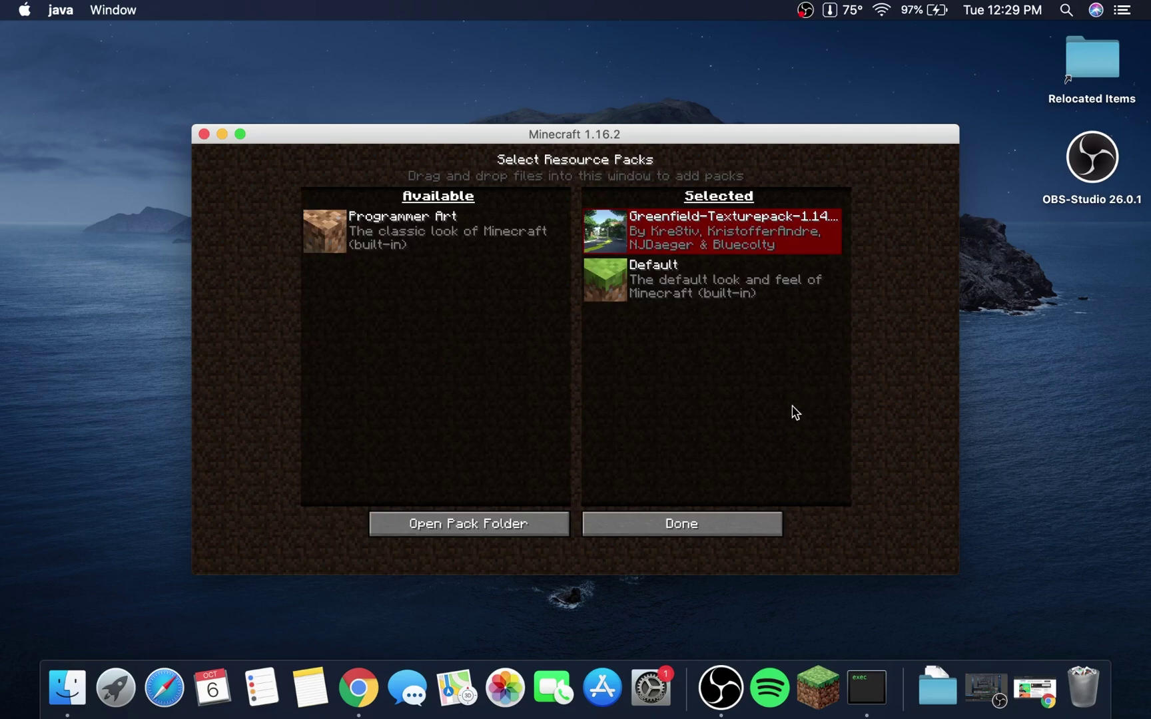
{"action": "left_click", "coordinate": [698, 524]}
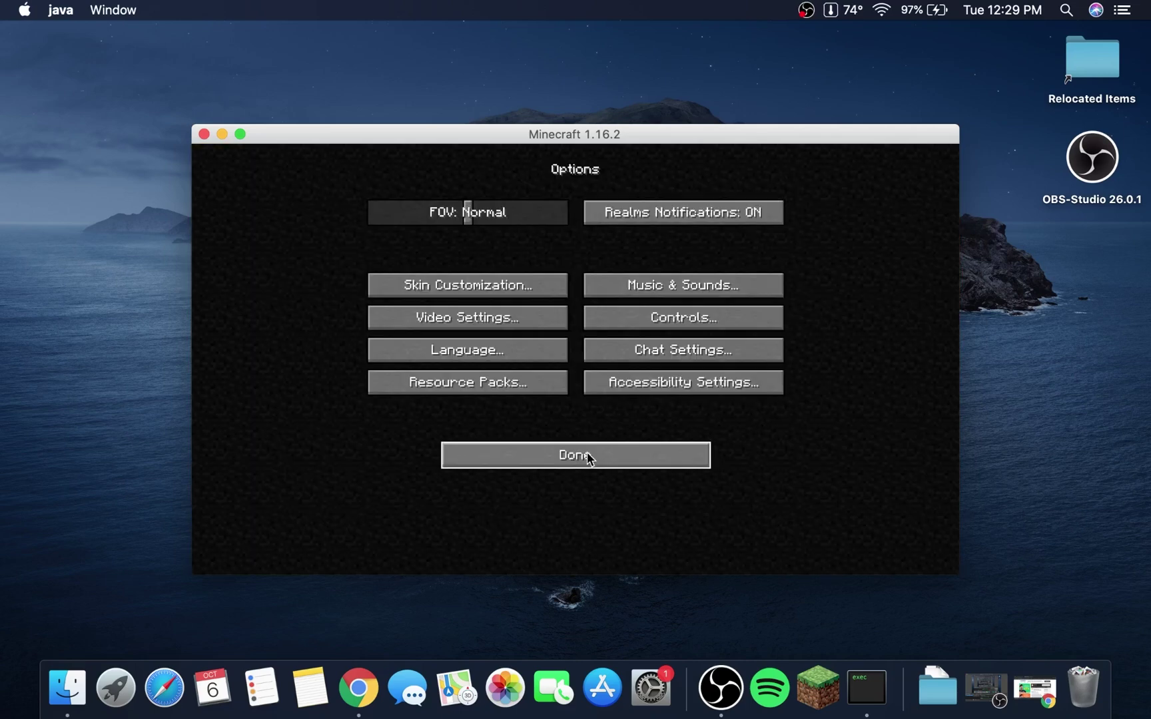
{"action": "left_click", "coordinate": [583, 454]}
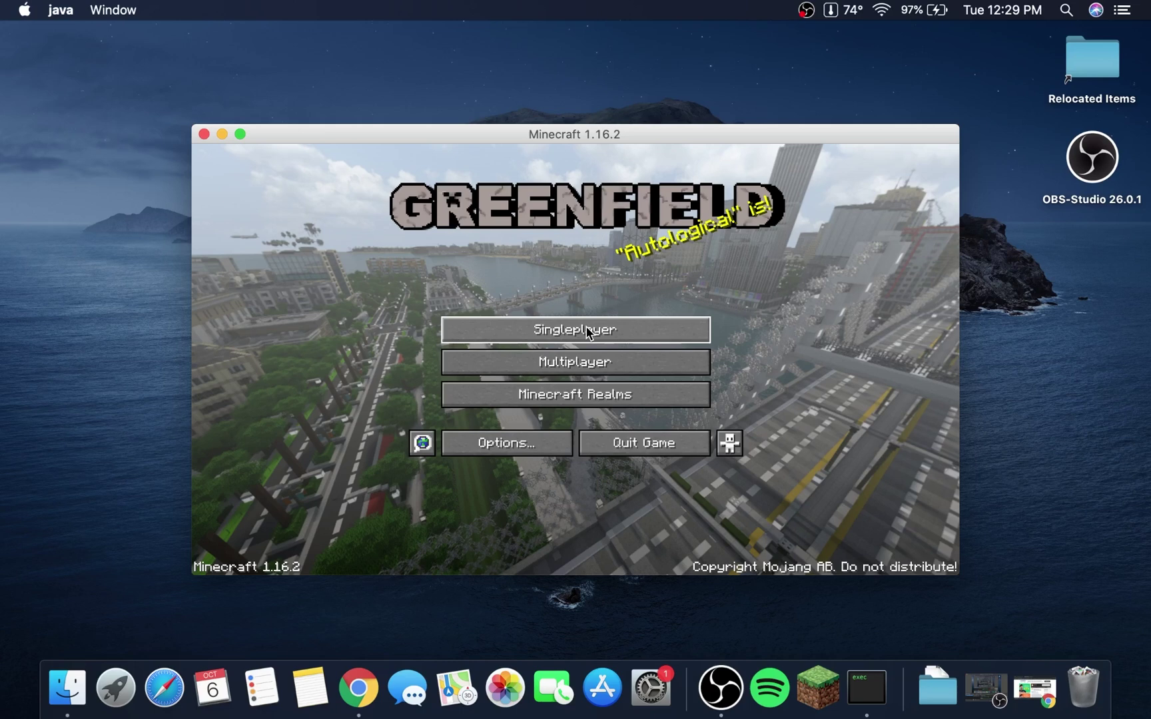
- Load the Greenfield v0.5.3 singleplayer world without a backup, then minimize Minecraft
{"action": "left_click", "coordinate": [587, 331]}
{"action": "left_click", "coordinate": [603, 248]}
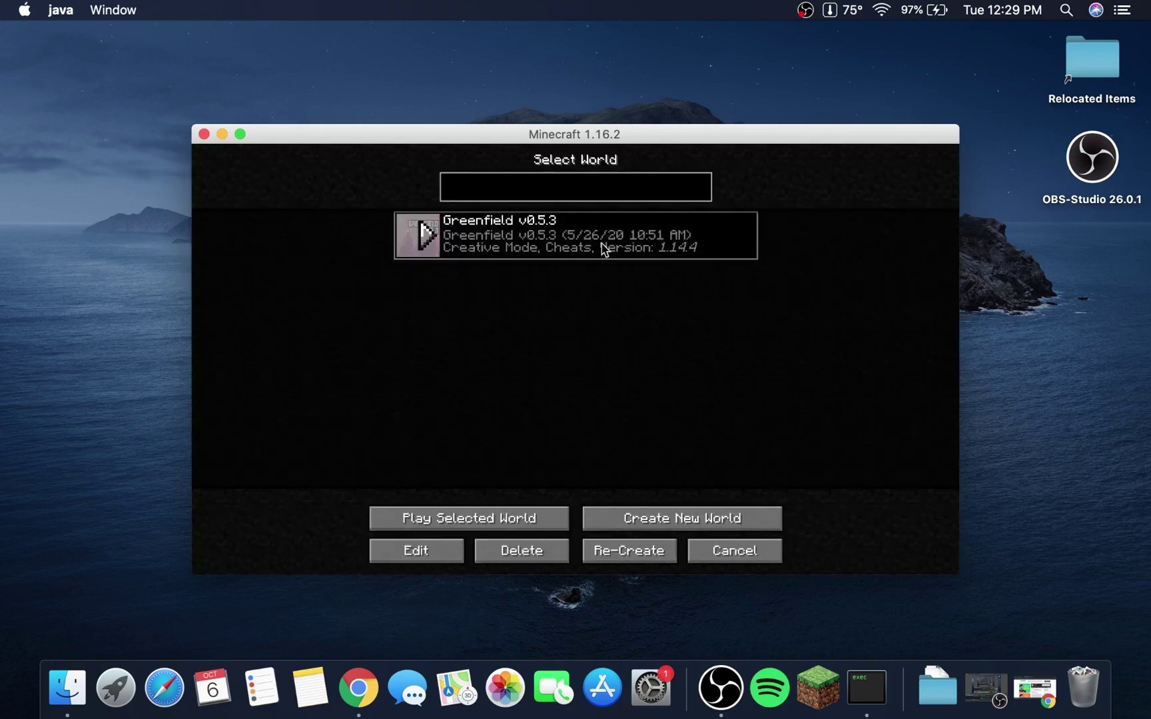
{"action": "left_click", "coordinate": [488, 523]}
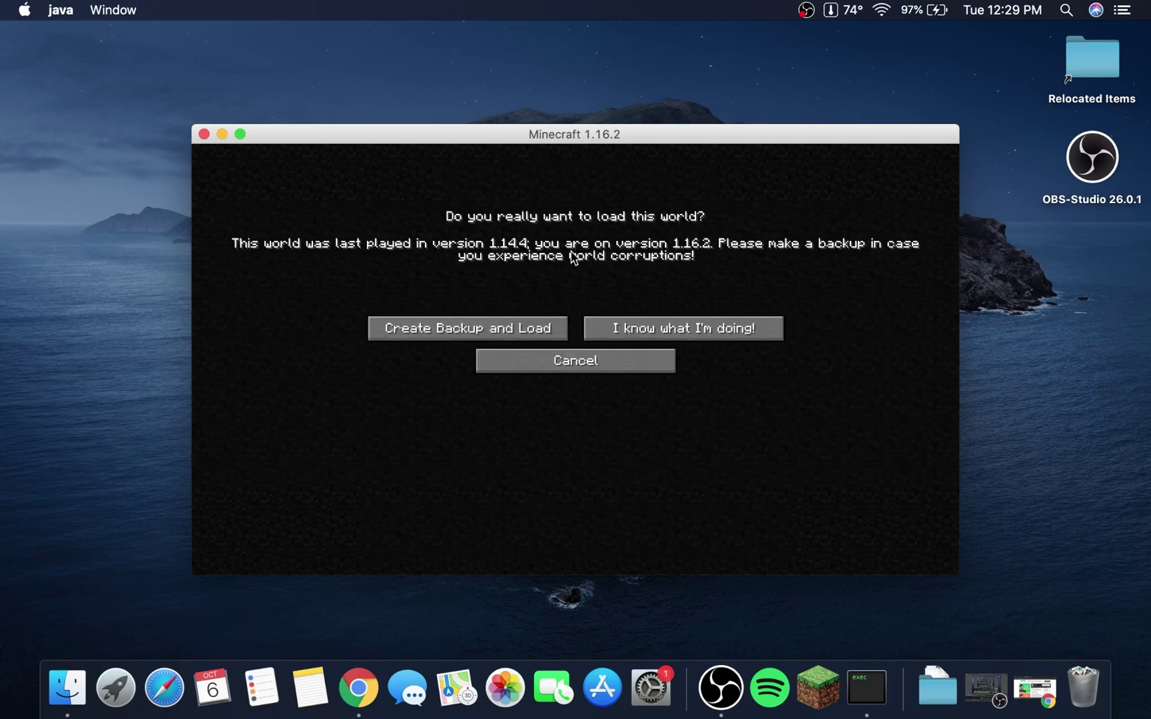
{"action": "left_click", "coordinate": [578, 375]}
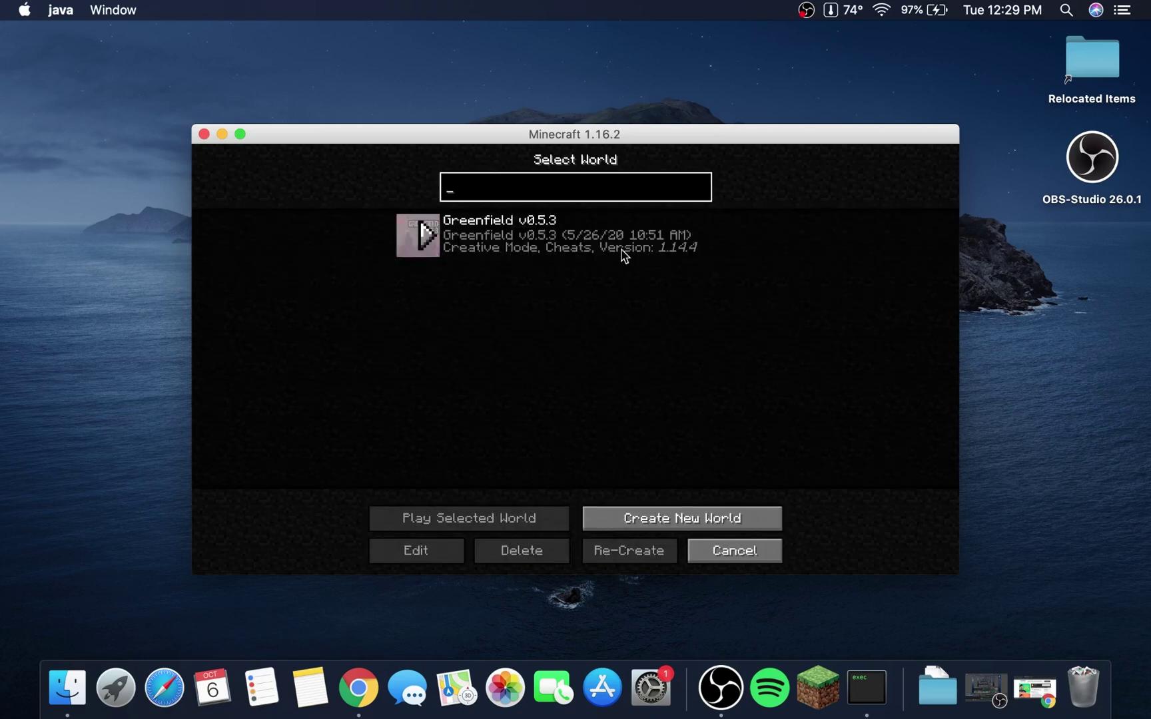
{"action": "left_click", "coordinate": [579, 243]}
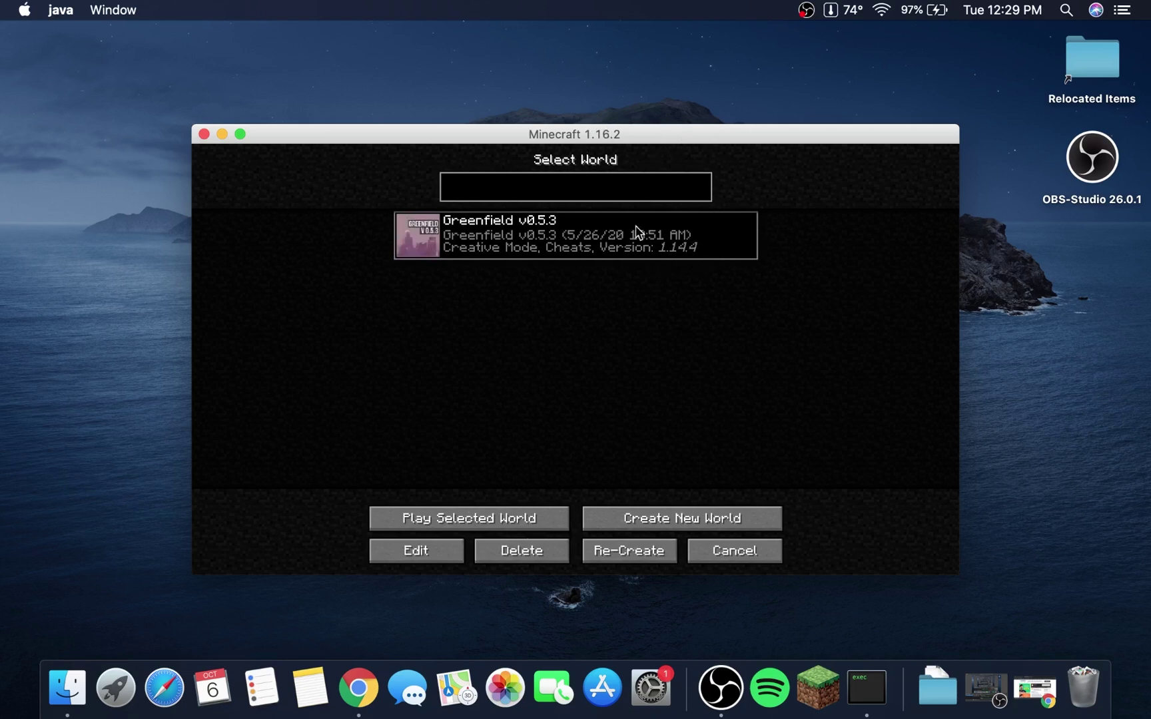
{"action": "left_click", "coordinate": [497, 517]}
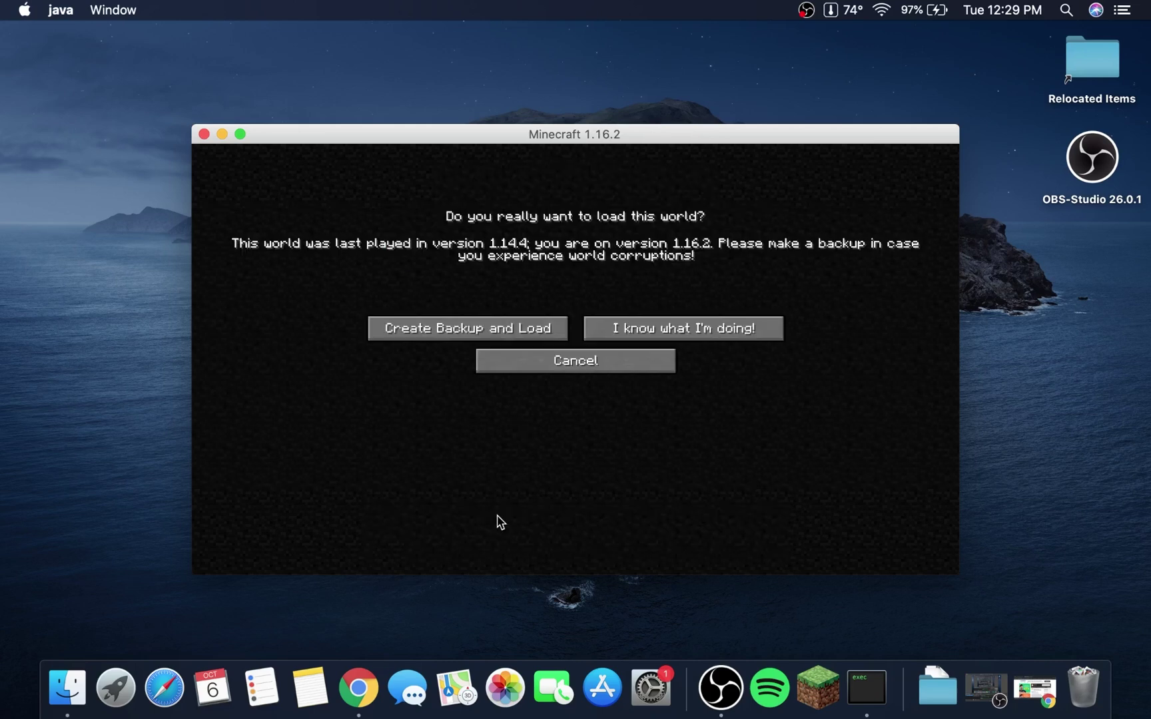
{"action": "left_click", "coordinate": [658, 326]}
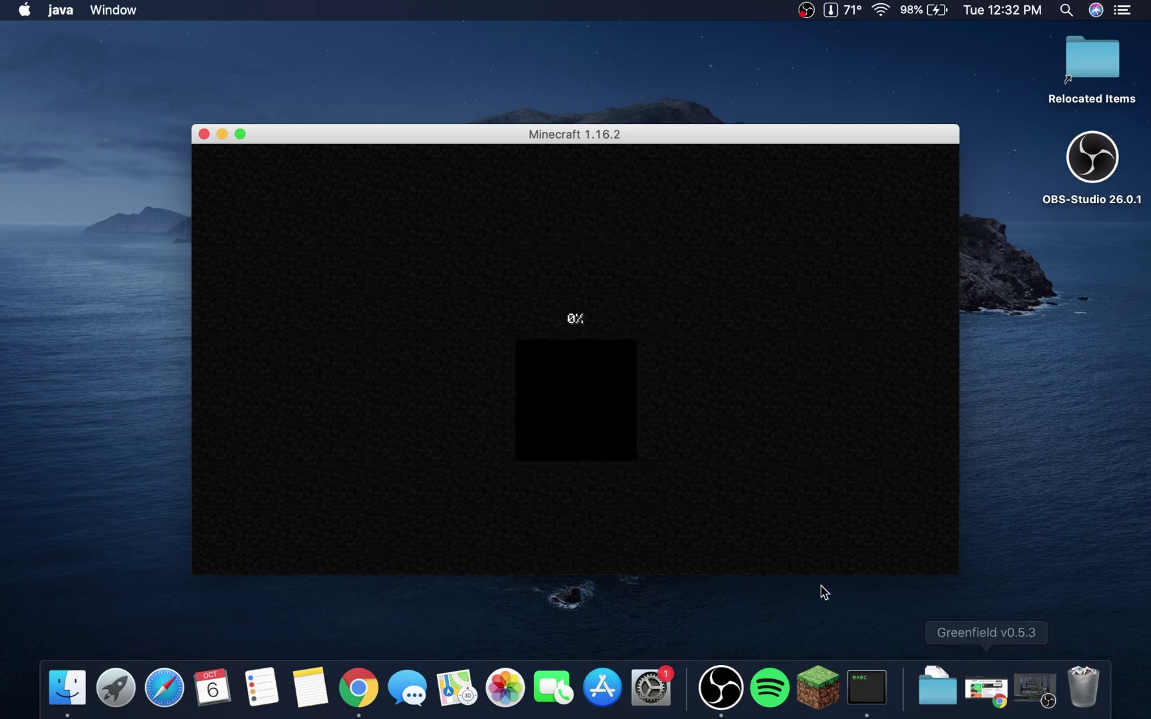
{"action": "left_click", "coordinate": [223, 135]}
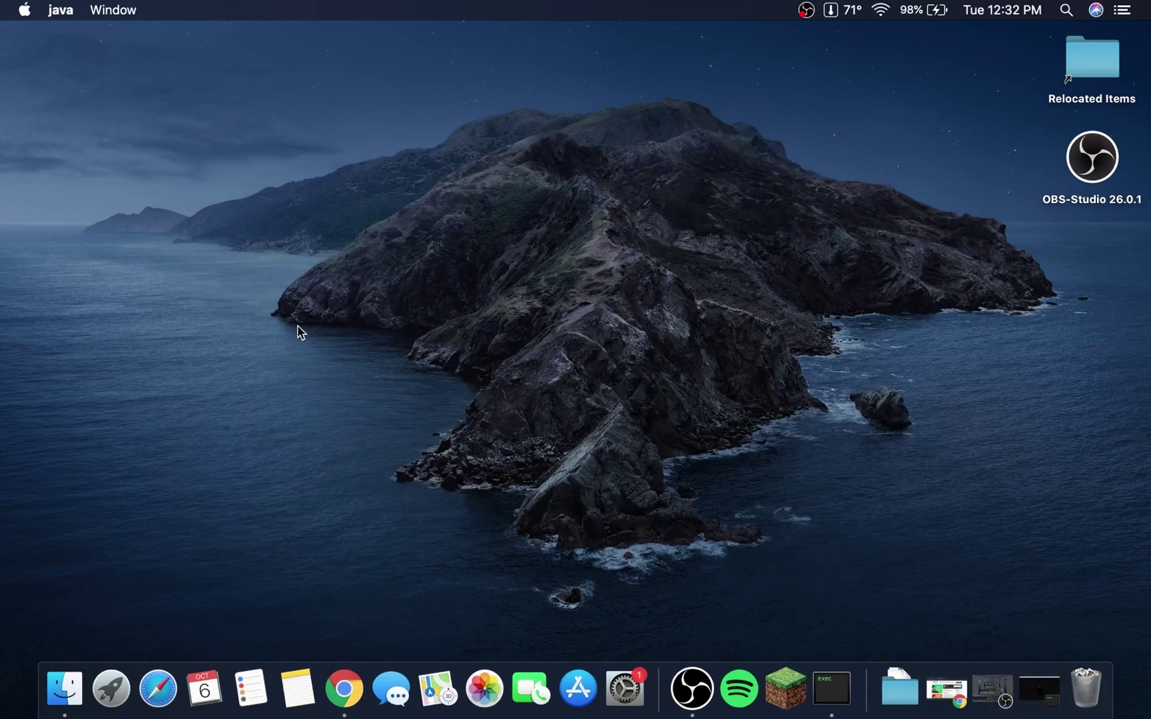
{"action": "left_click", "coordinate": [62, 692]}
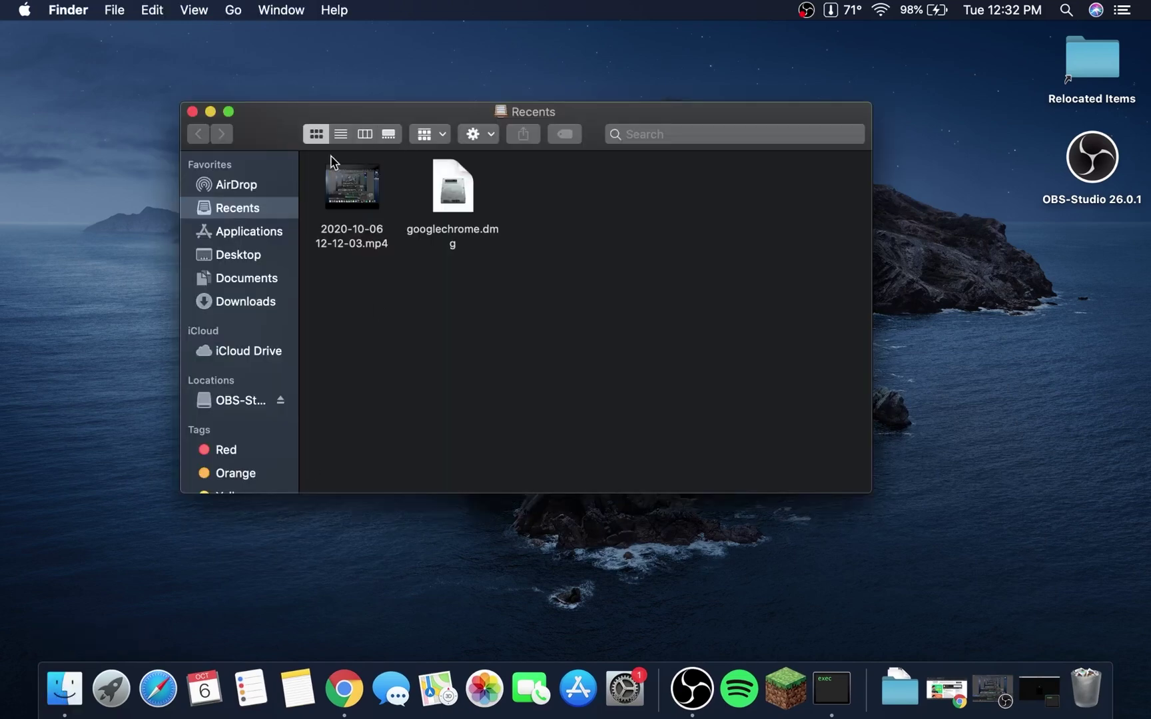
{"action": "left_click", "coordinate": [248, 304]}
{"action": "double_click", "coordinate": [466, 186]}
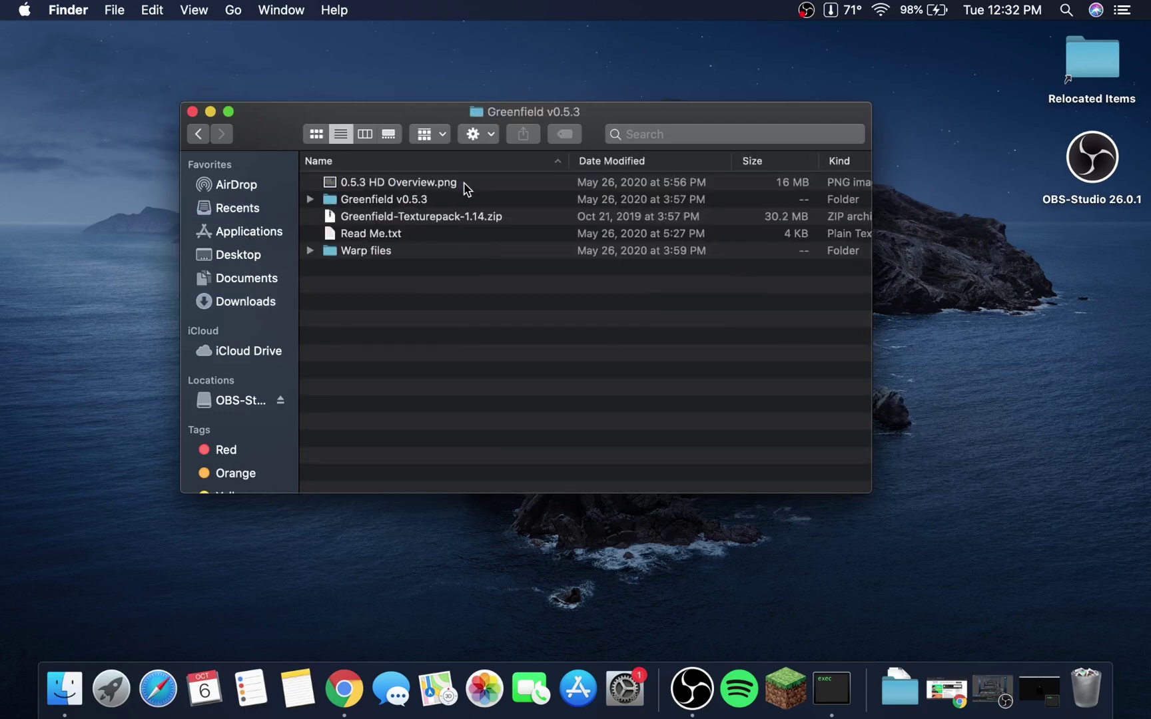
{"action": "left_click", "coordinate": [448, 205]}
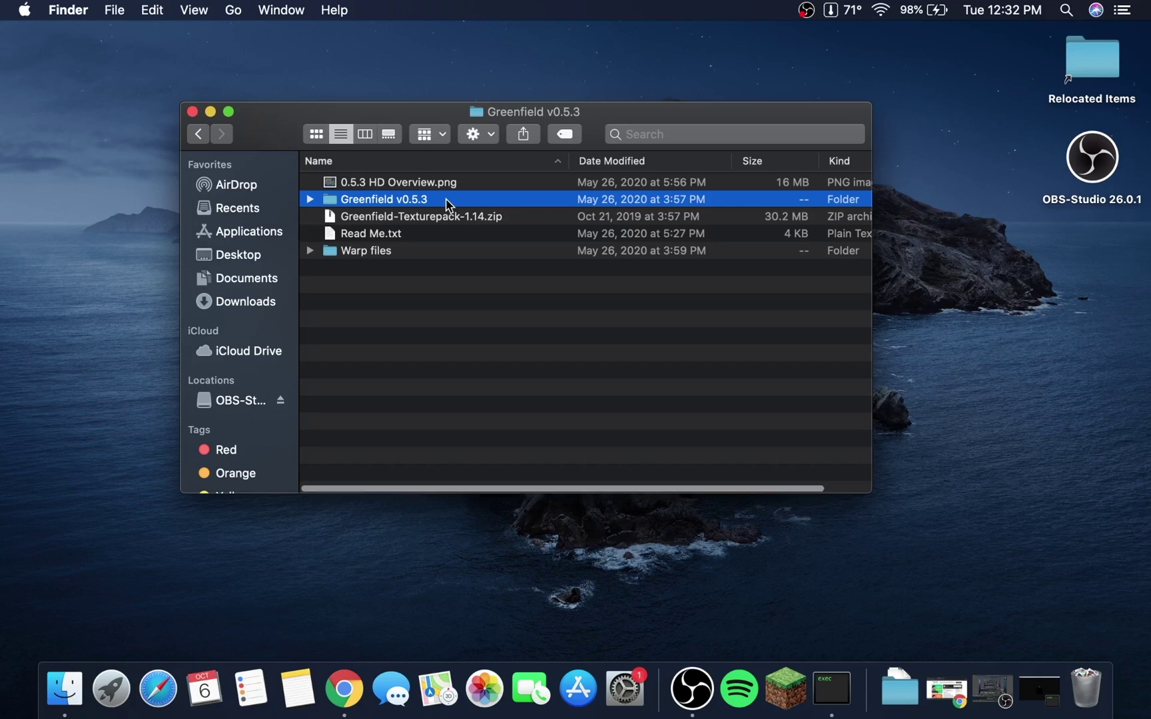
{"action": "right_click", "coordinate": [448, 202]}
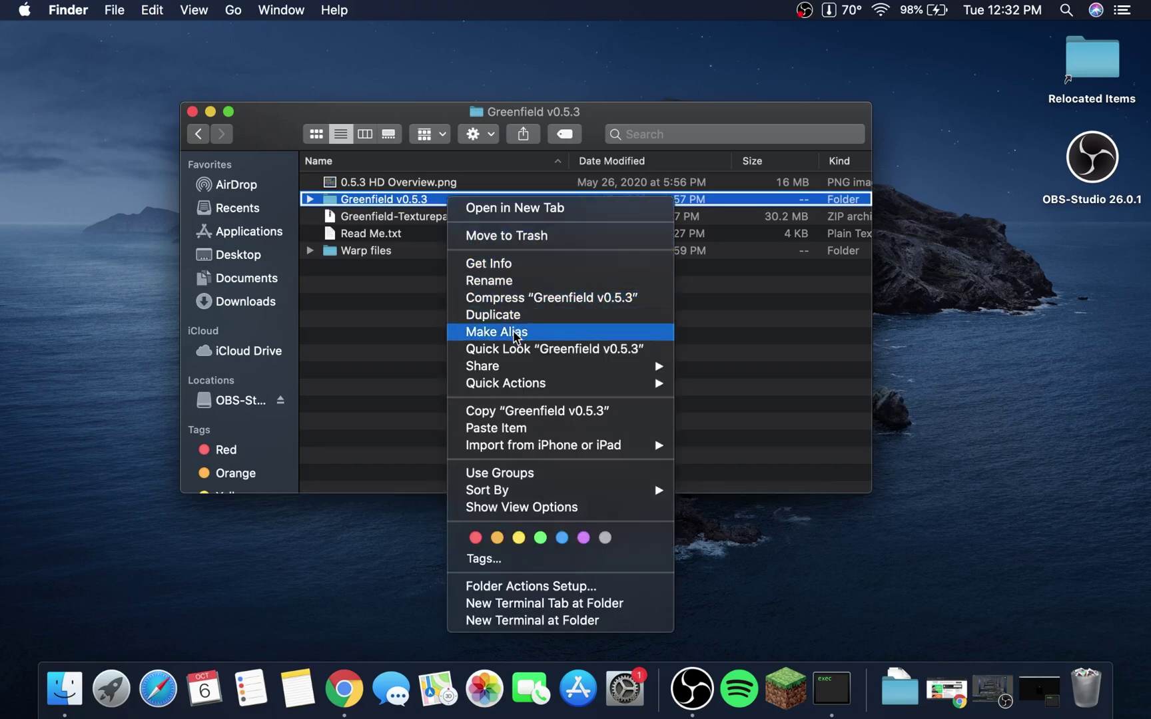
{"action": "left_click", "coordinate": [537, 411]}
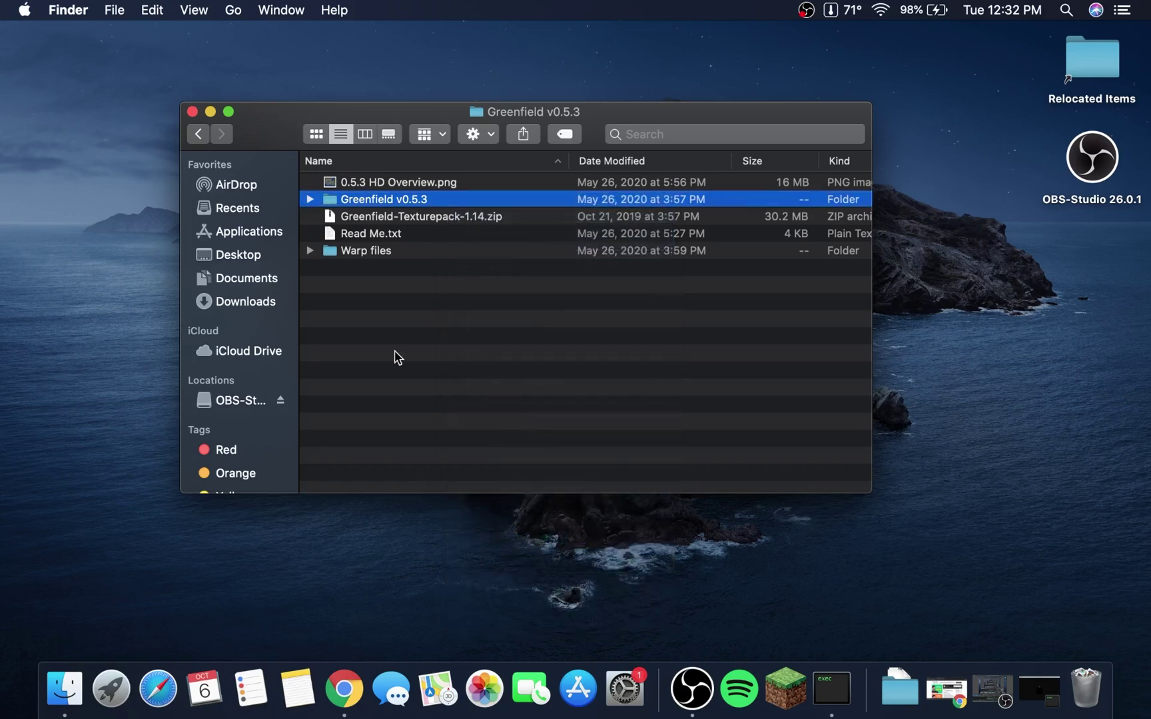
{"action": "left_click", "coordinate": [247, 211]}
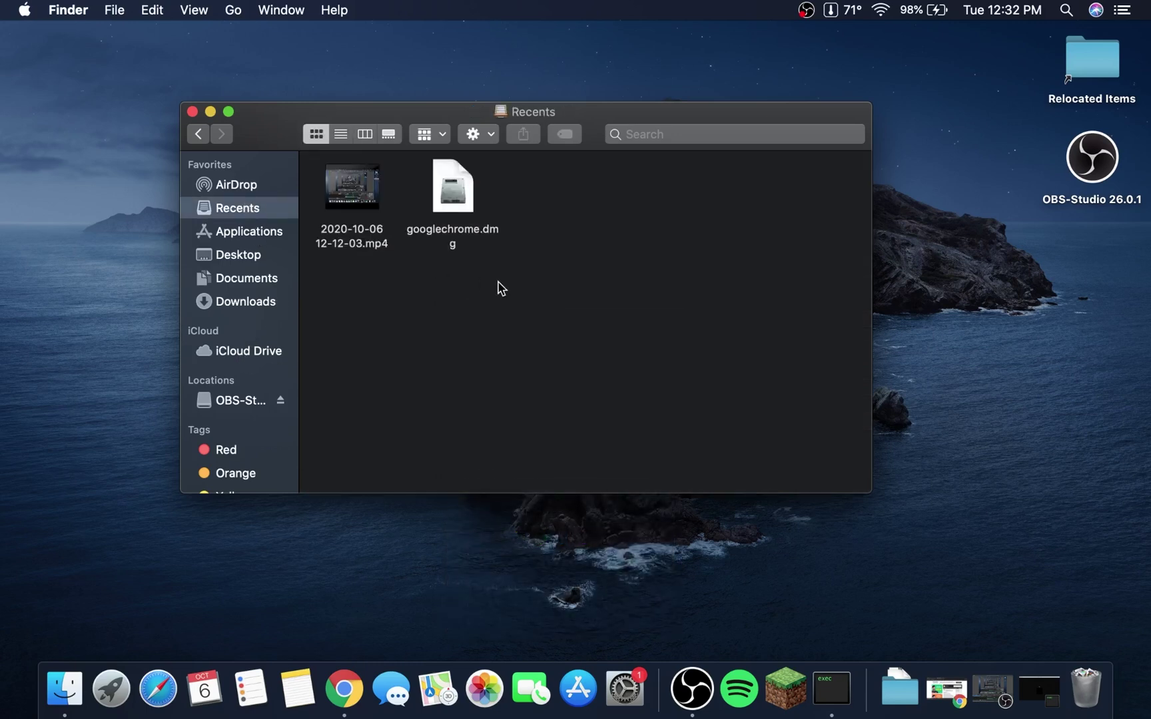
{"action": "key", "text": "super+shift+h"}
{"action": "double_click", "coordinate": [647, 318]}
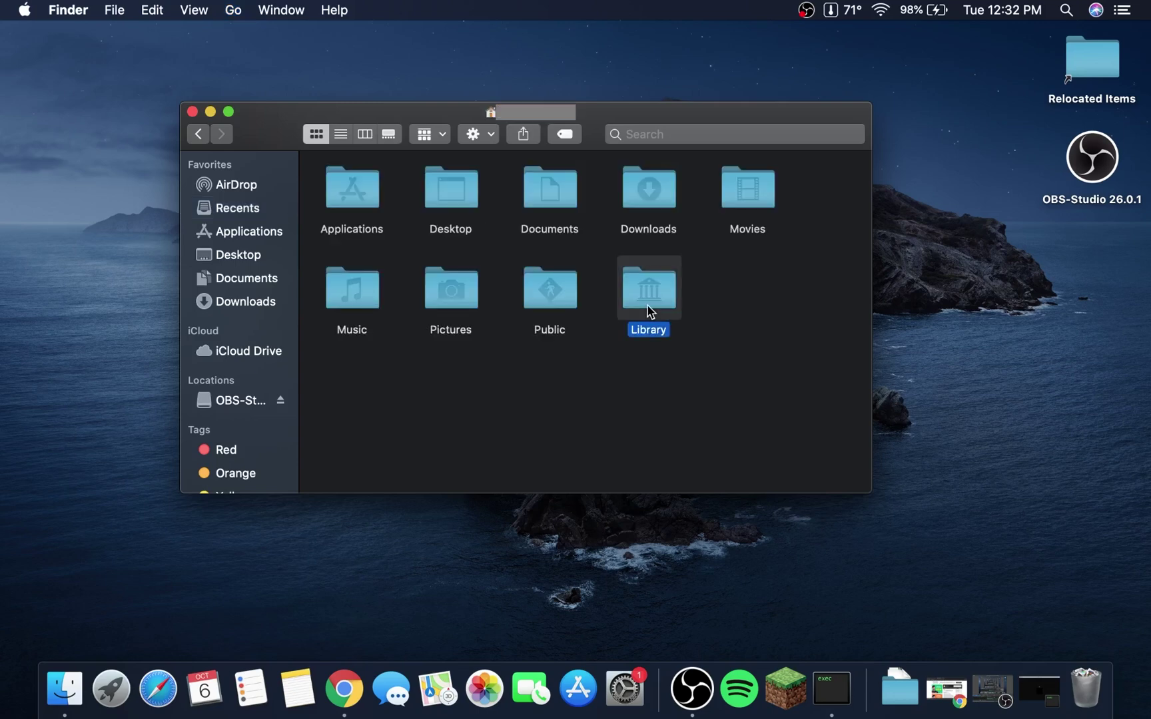
{"action": "double_click", "coordinate": [554, 192]}
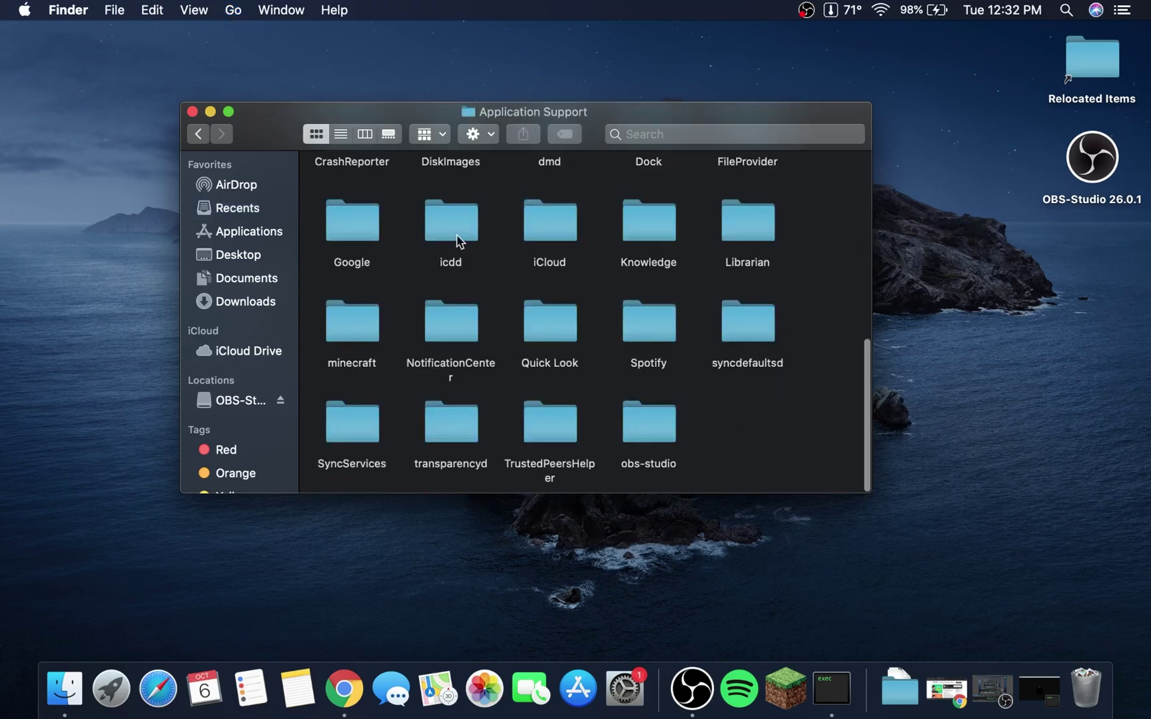
{"action": "double_click", "coordinate": [348, 341]}
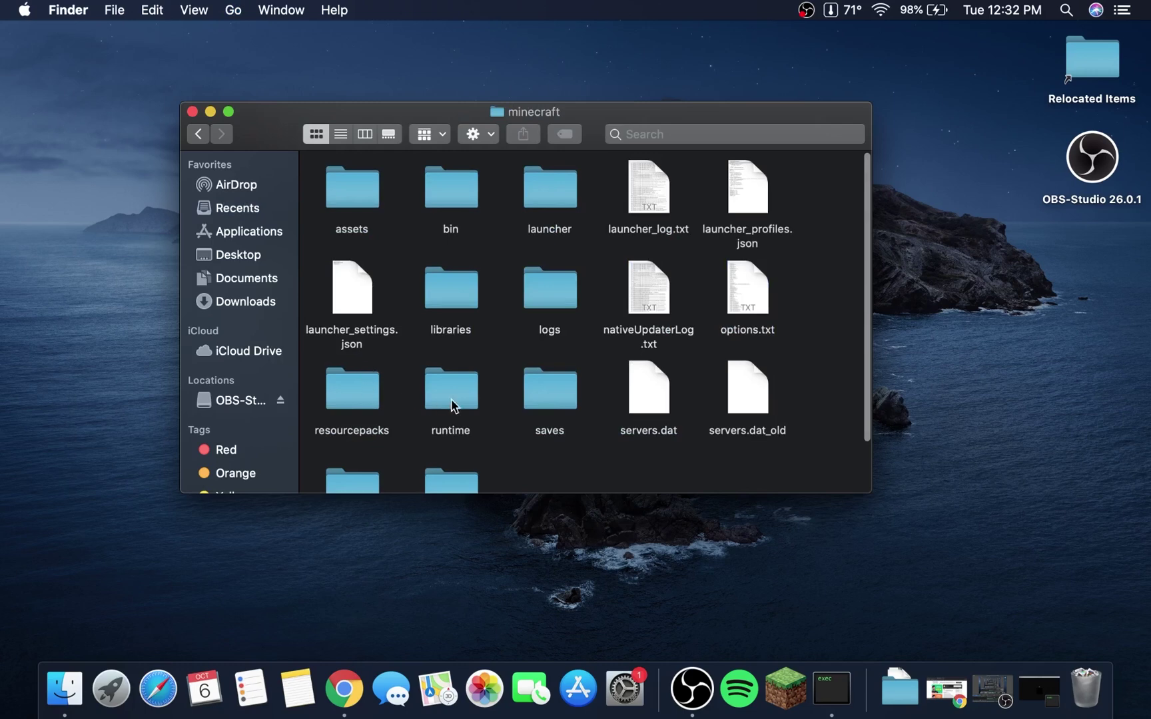
{"action": "double_click", "coordinate": [550, 393]}
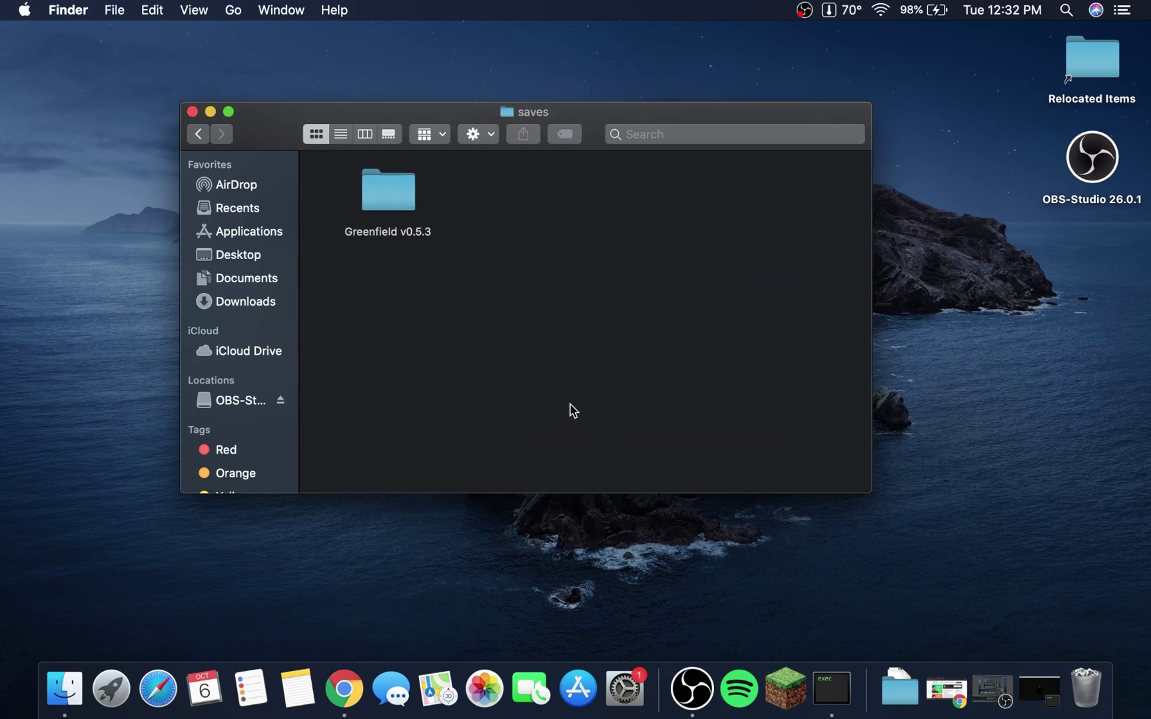
{"action": "right_click", "coordinate": [483, 271]}
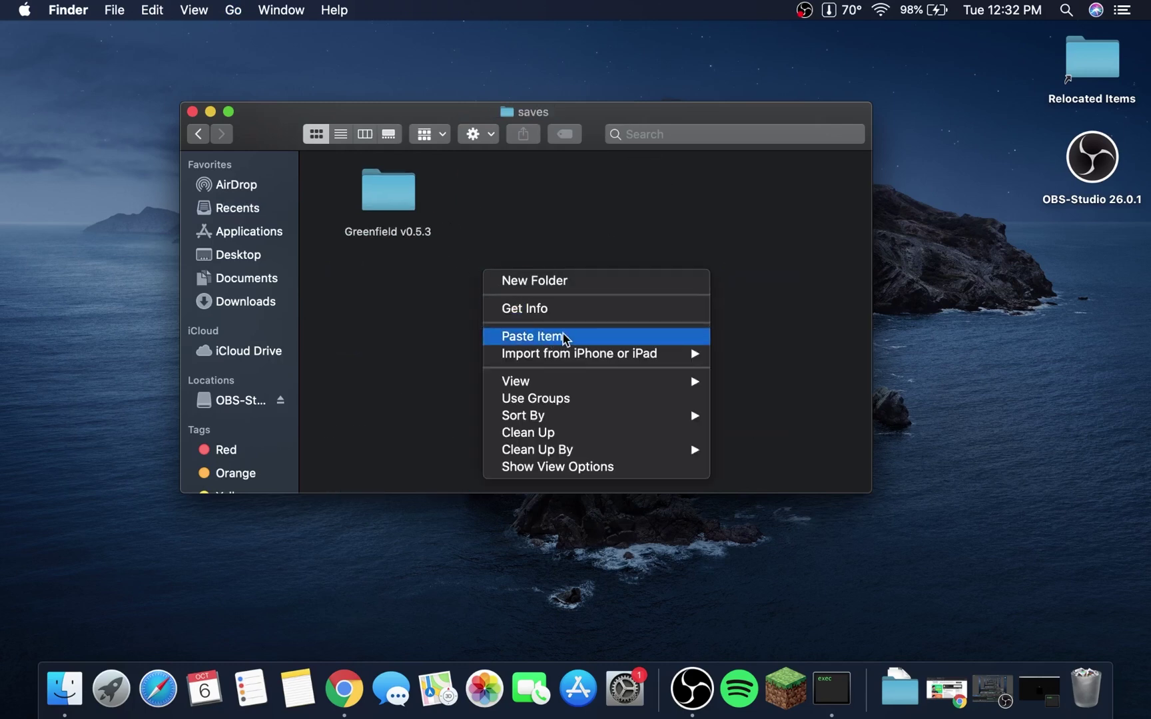
{"action": "left_click", "coordinate": [607, 222]}
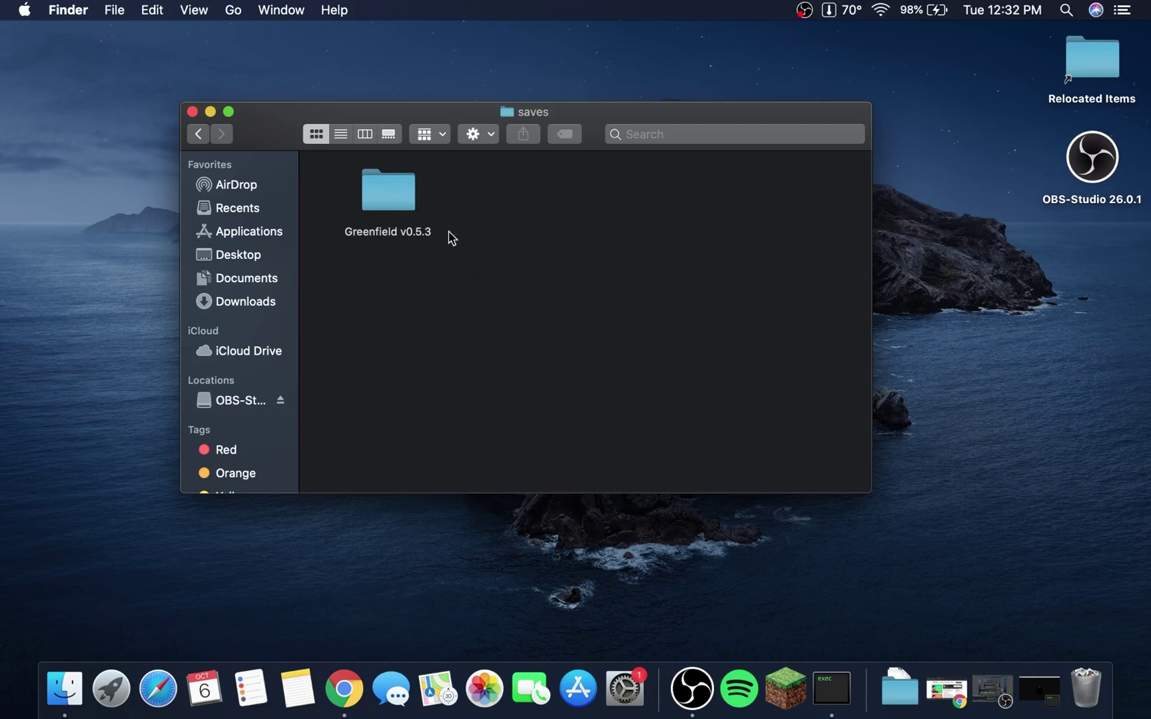
{"action": "left_click", "coordinate": [192, 112]}
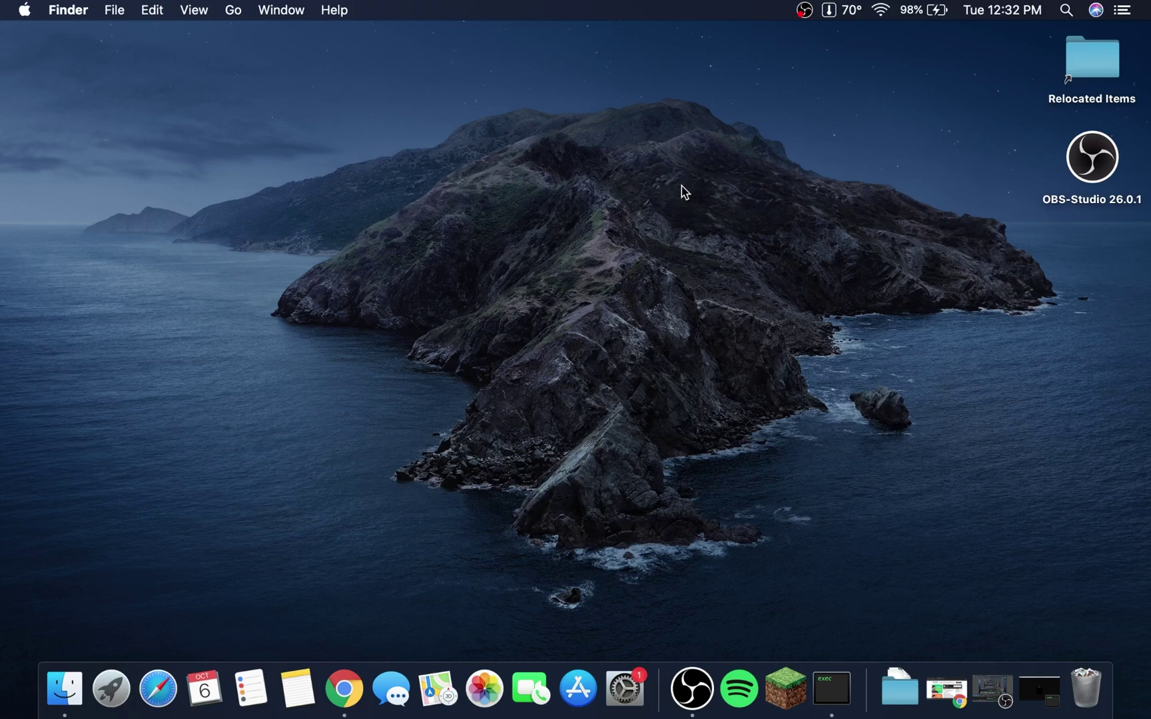